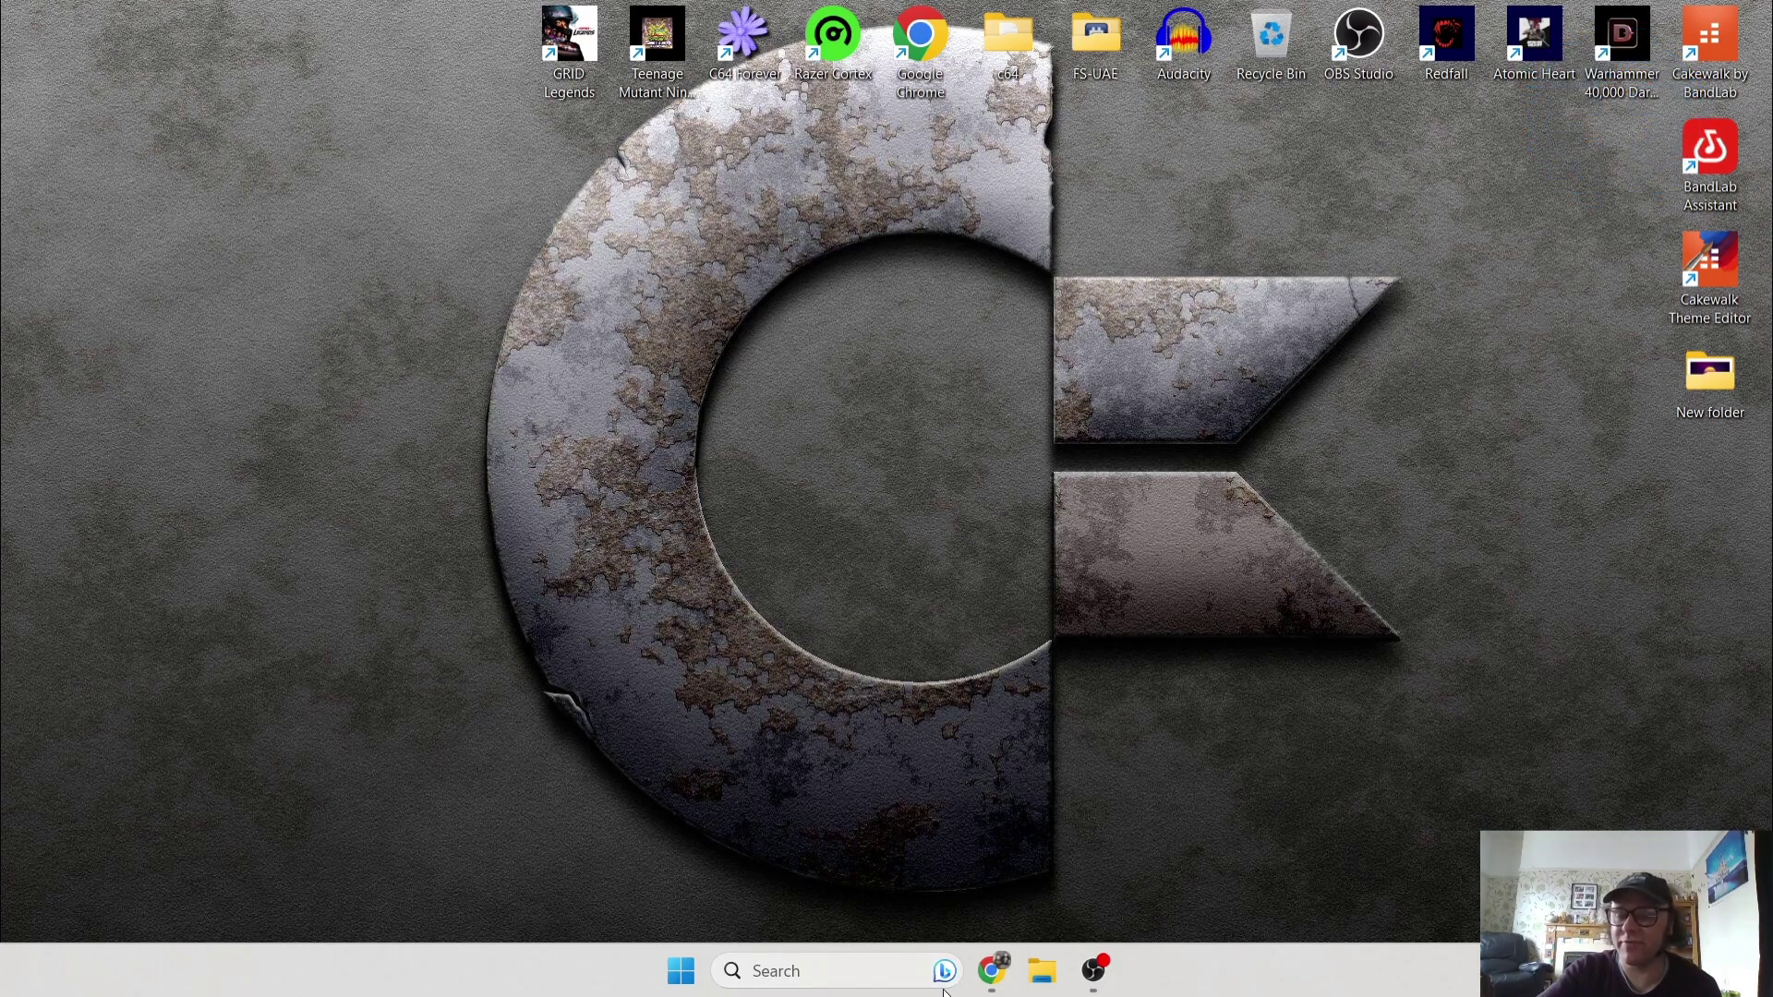
Bring the Chrome window showing the C16-Plus/4 retro downloads page to the front
mouse_move(993, 981)
click(990, 845)
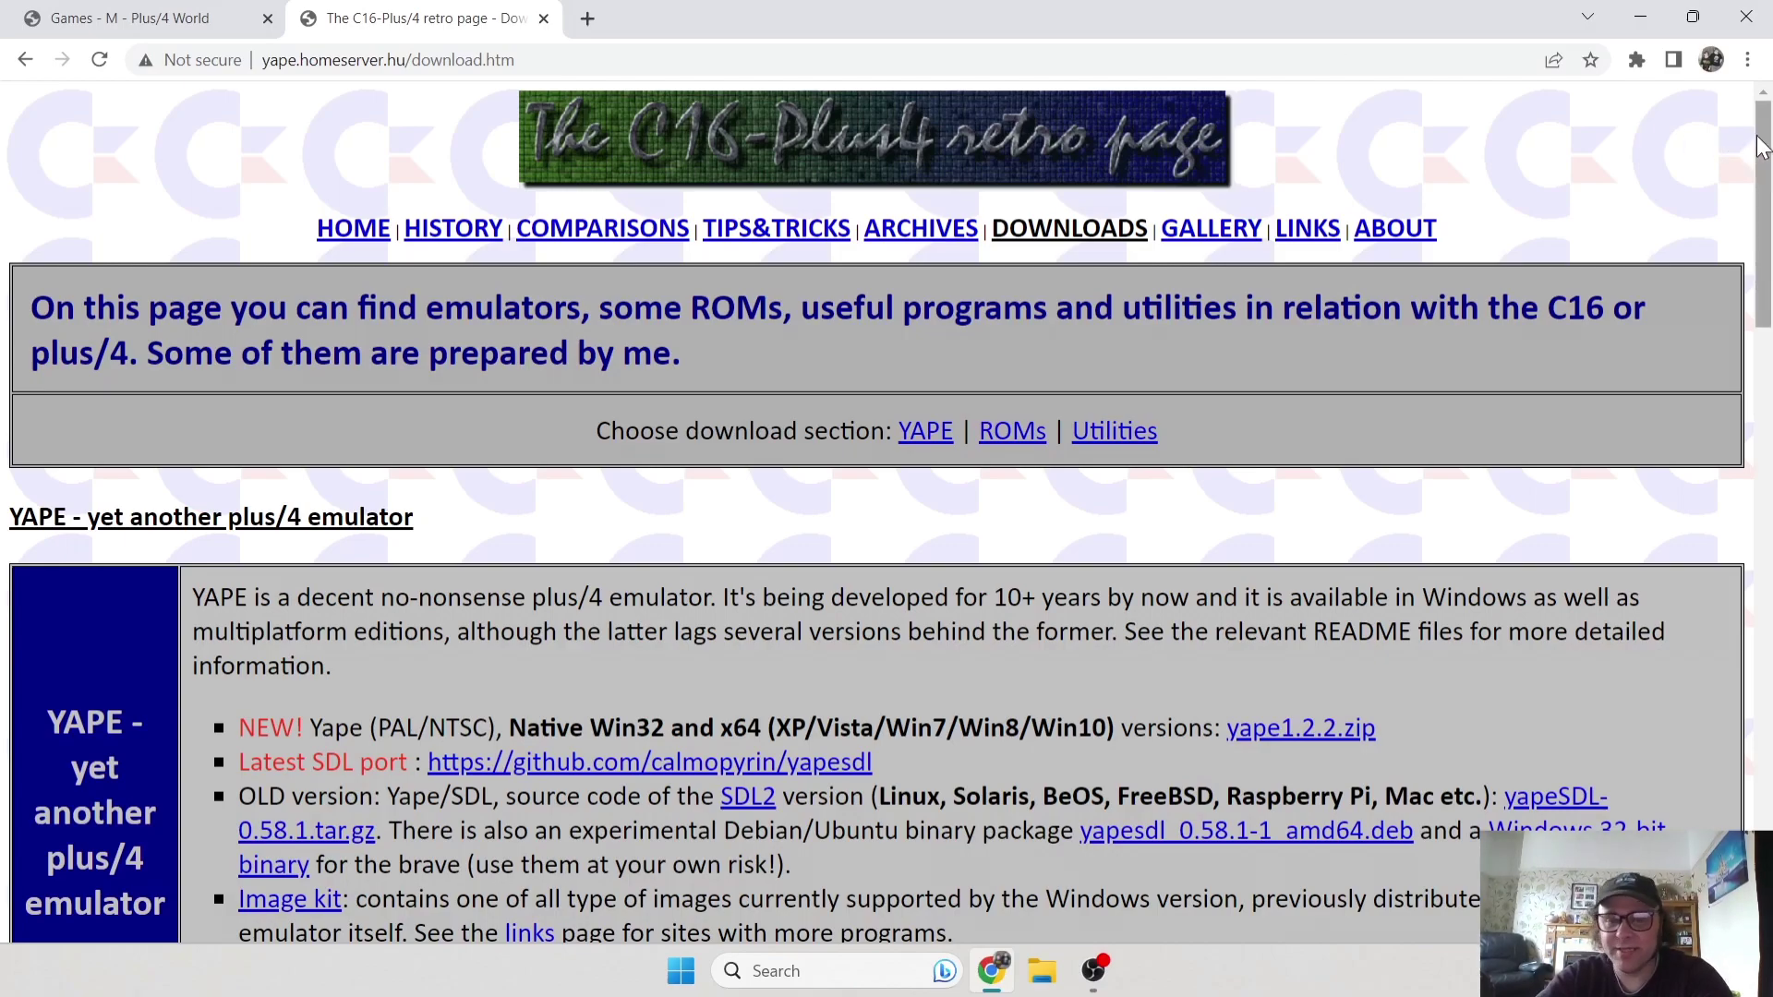
Download yape1.2.2.zip from the YAPE section and restore the browser to a smaller window
scroll(1763, 144, down, 1)
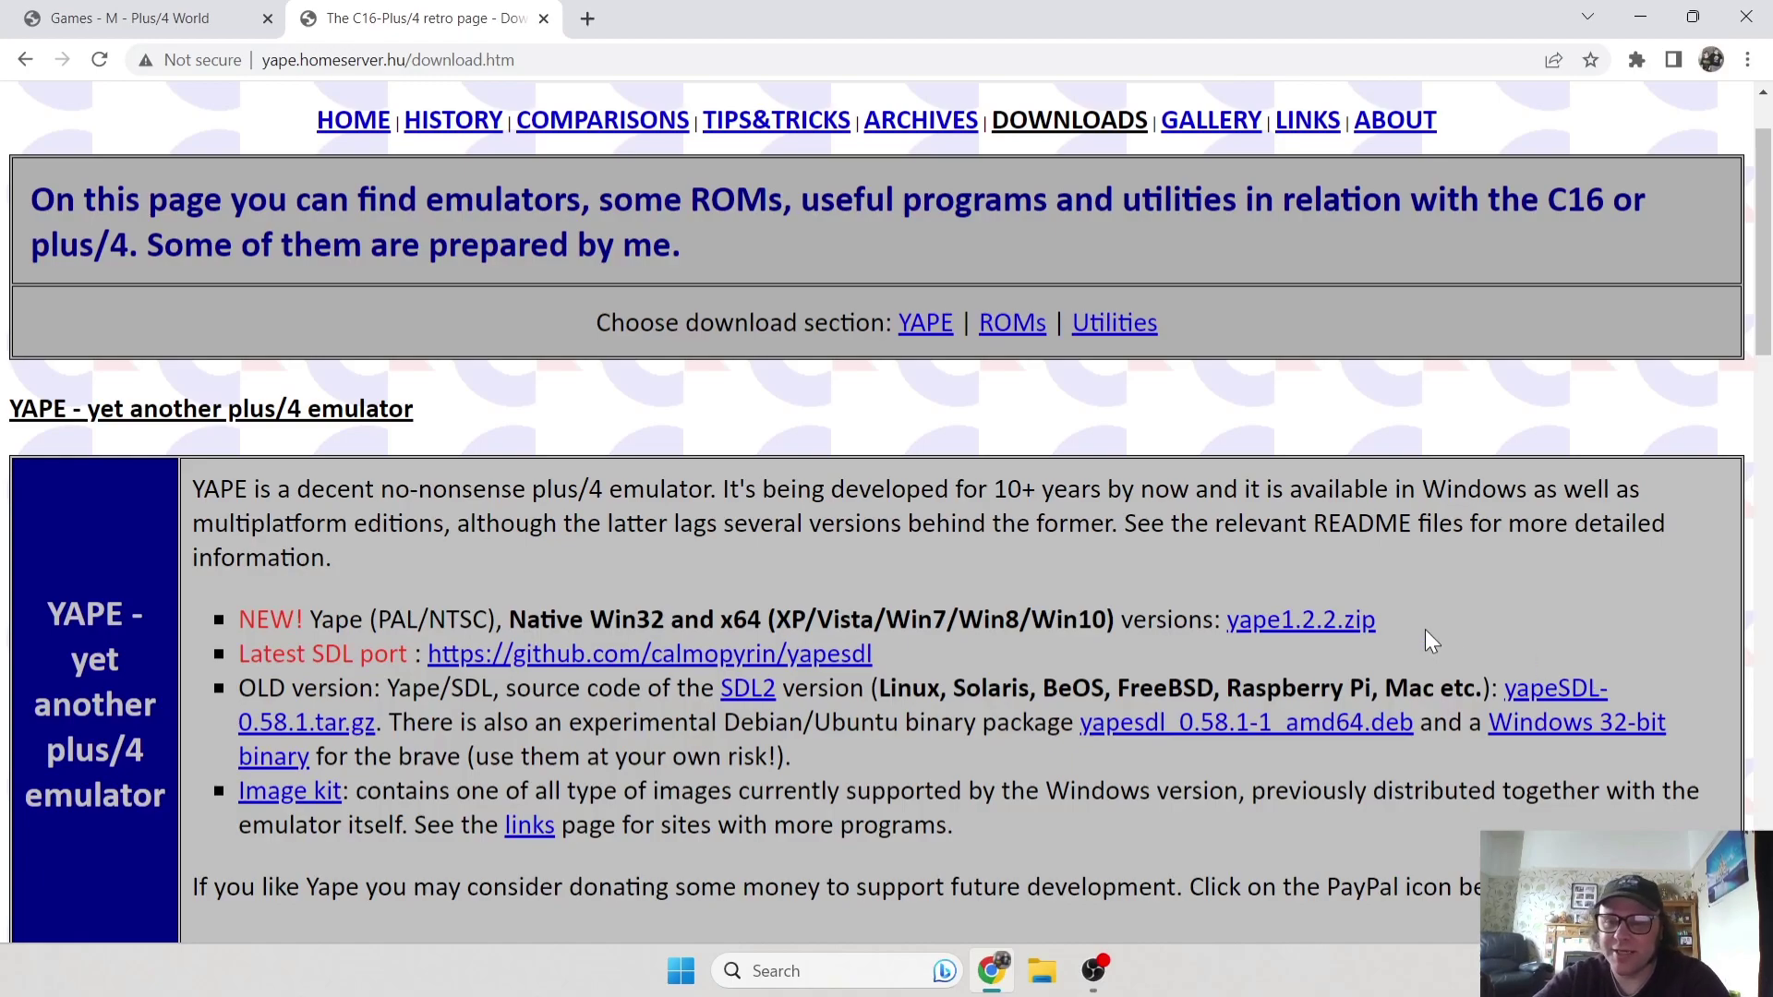
click(1303, 629)
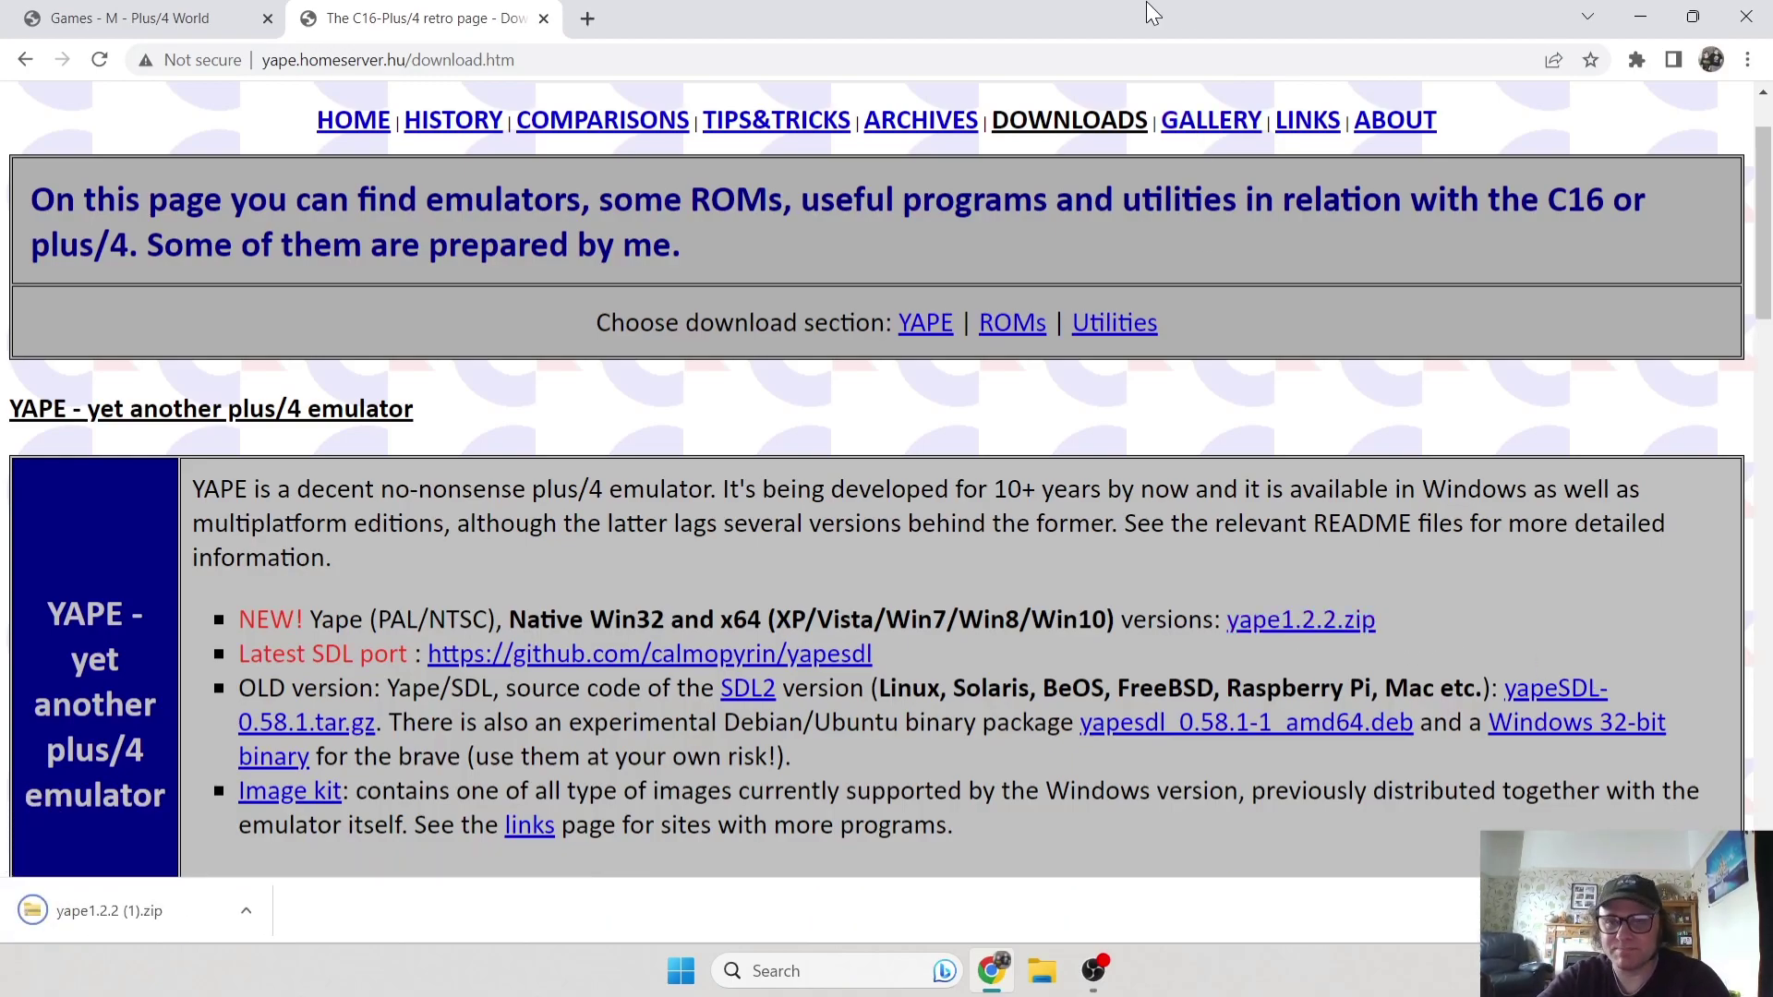
double_click(1145, 3)
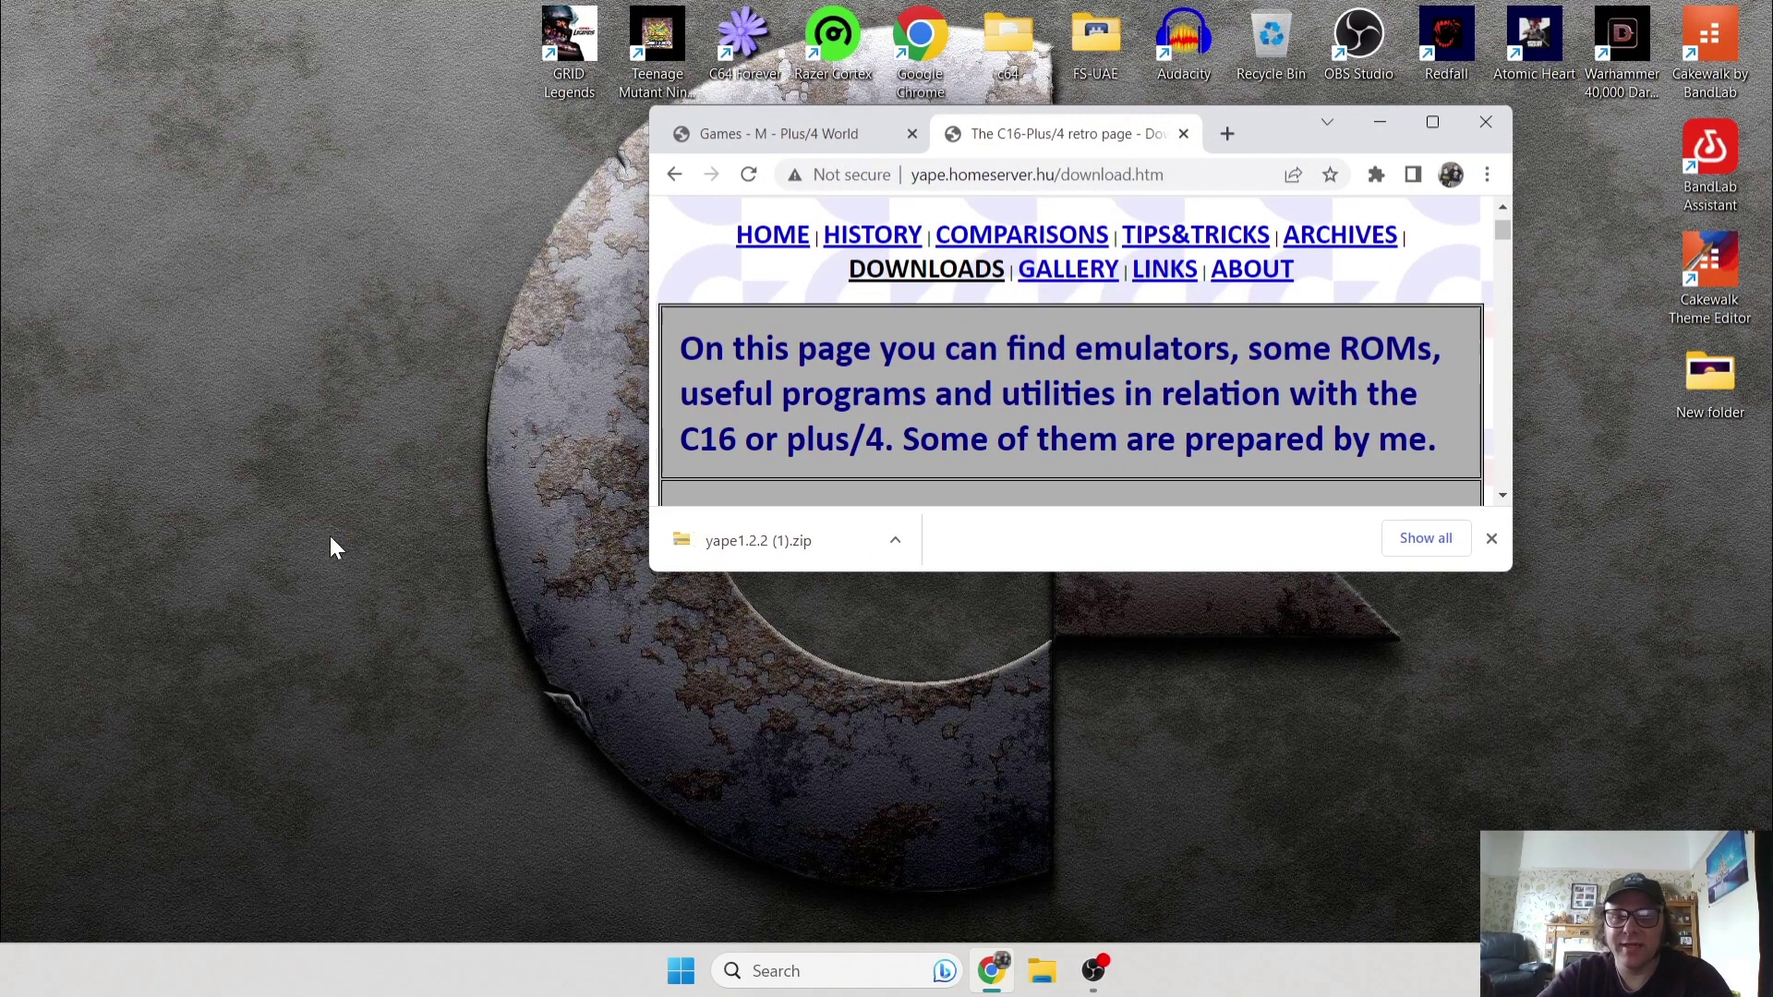
Create a new desktop folder named plus4
right_click(243, 496)
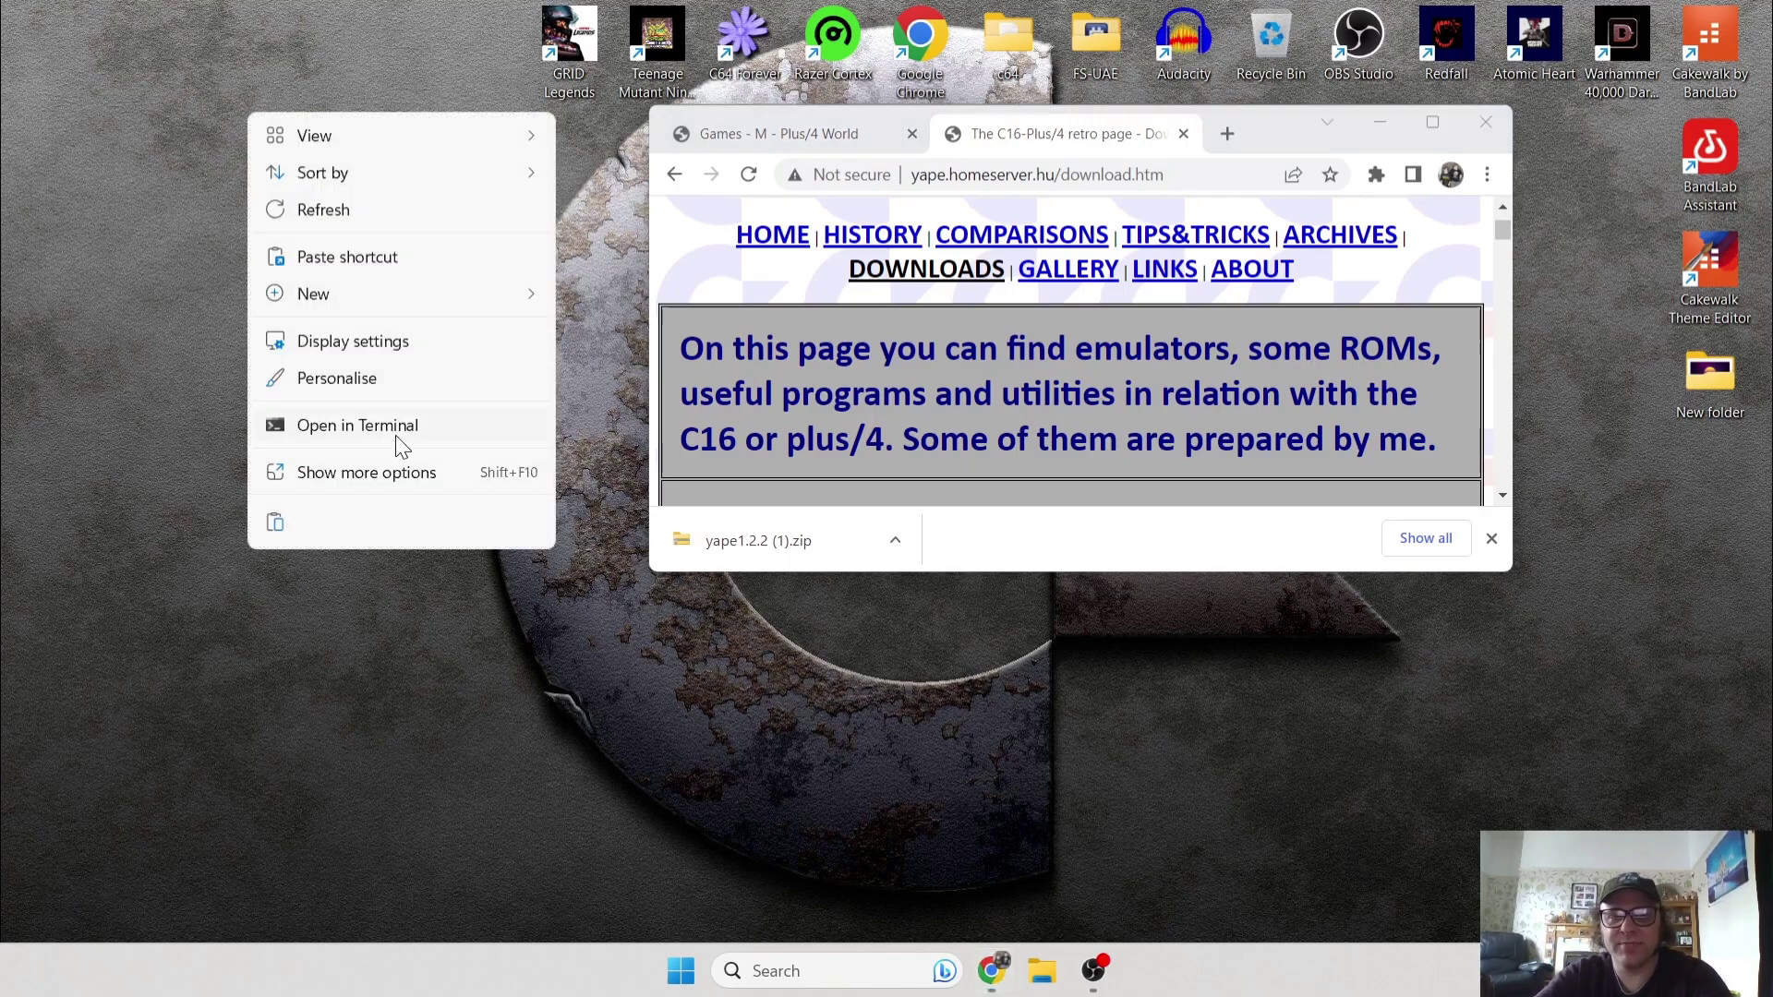
mouse_move(425, 301)
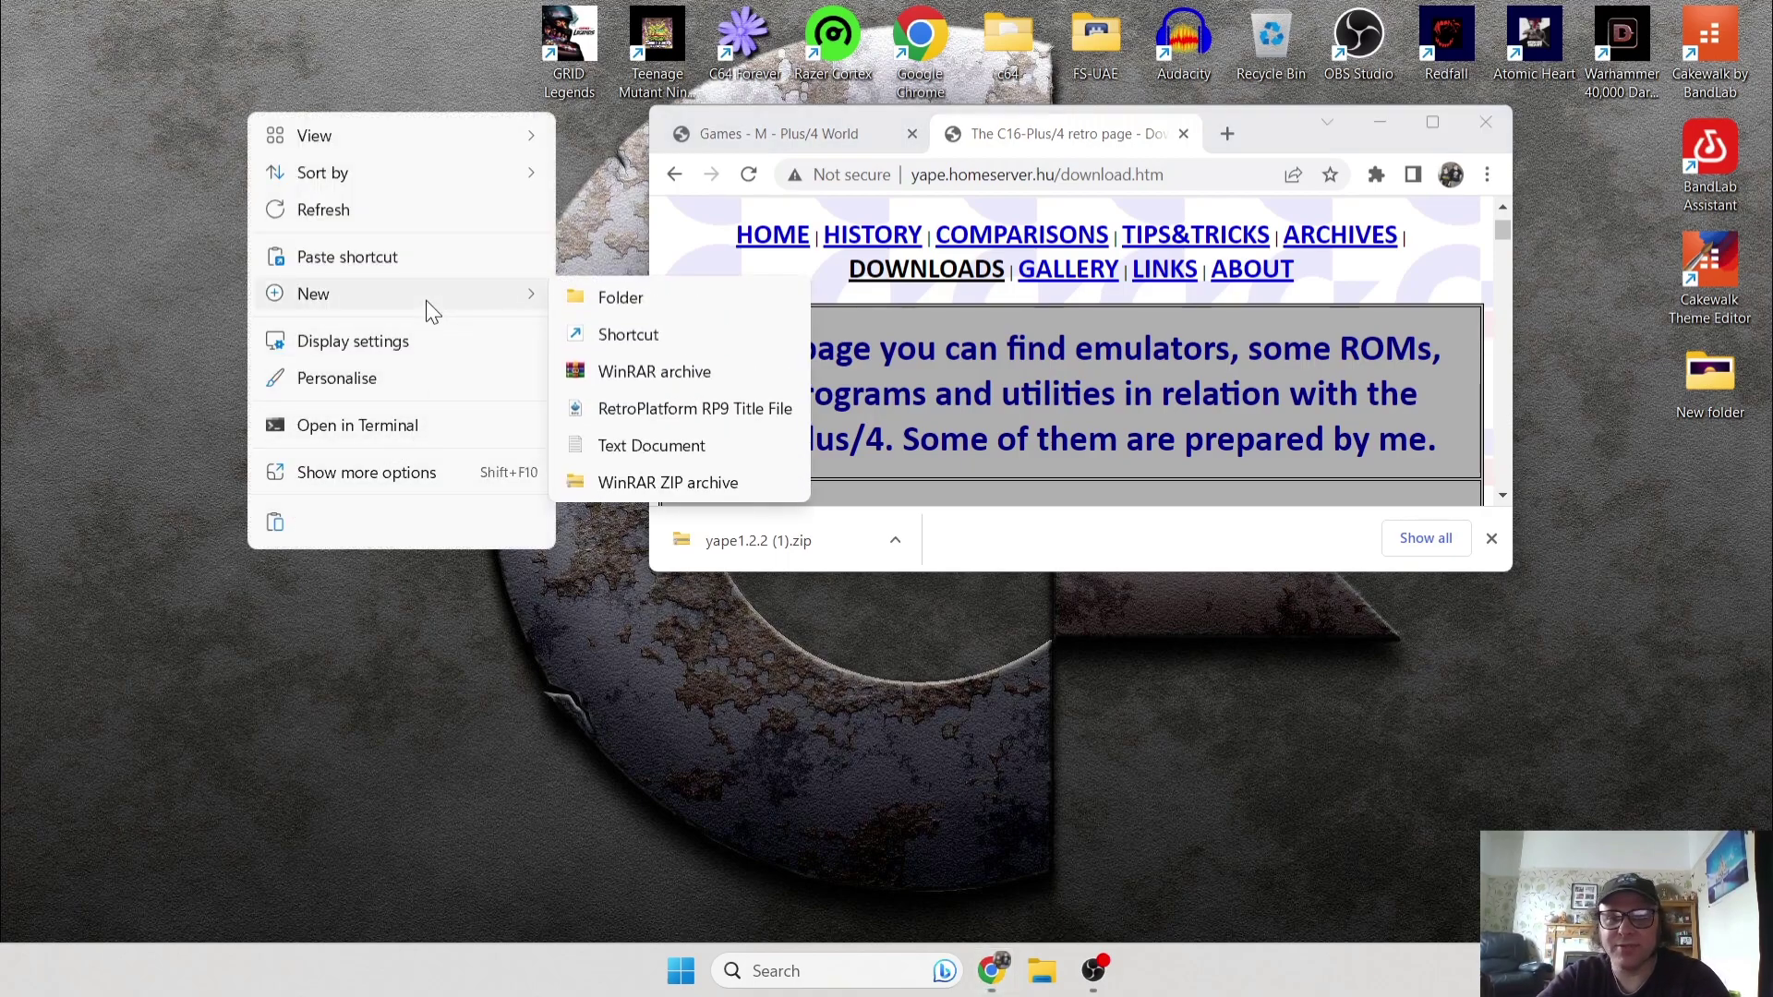
click(623, 301)
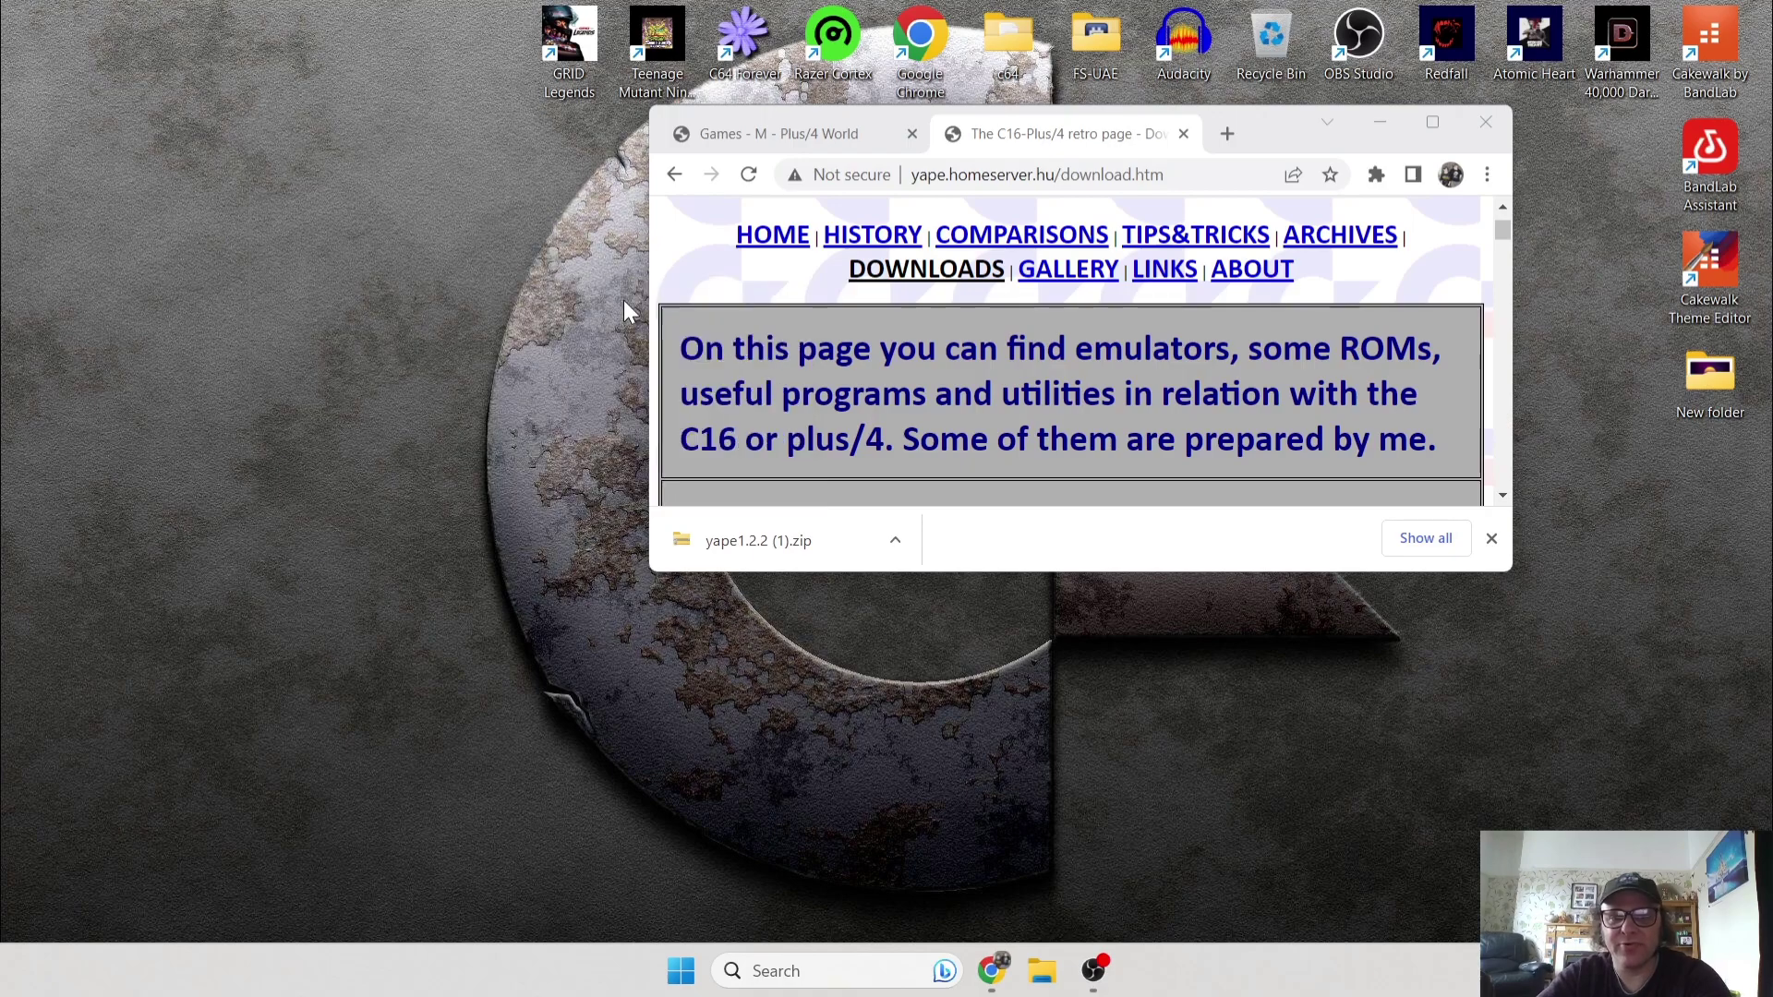
text(plus4)
key(Return)
Drag the downloaded yape1.2.2 zip onto the desktop and open it
click(755, 545)
drag(755, 545, 357, 763)
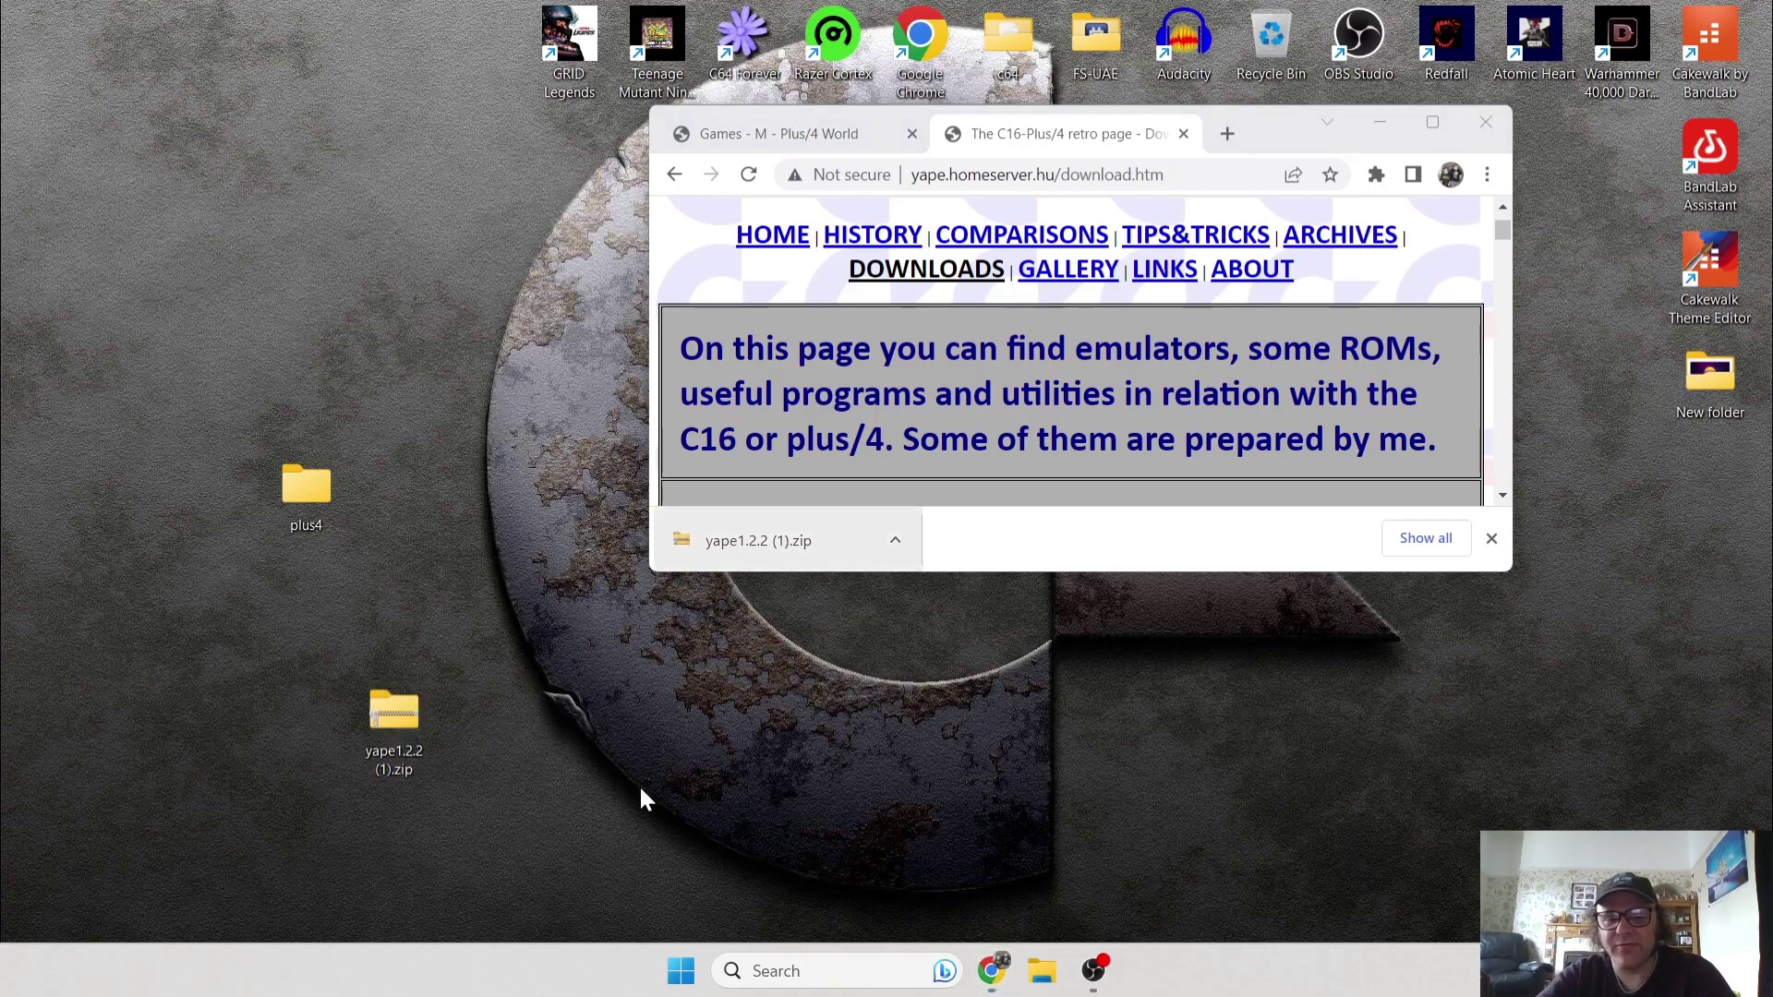
double_click(390, 710)
Copy all seven YAPE files from the zip into the plus4 folder
double_click(672, 7)
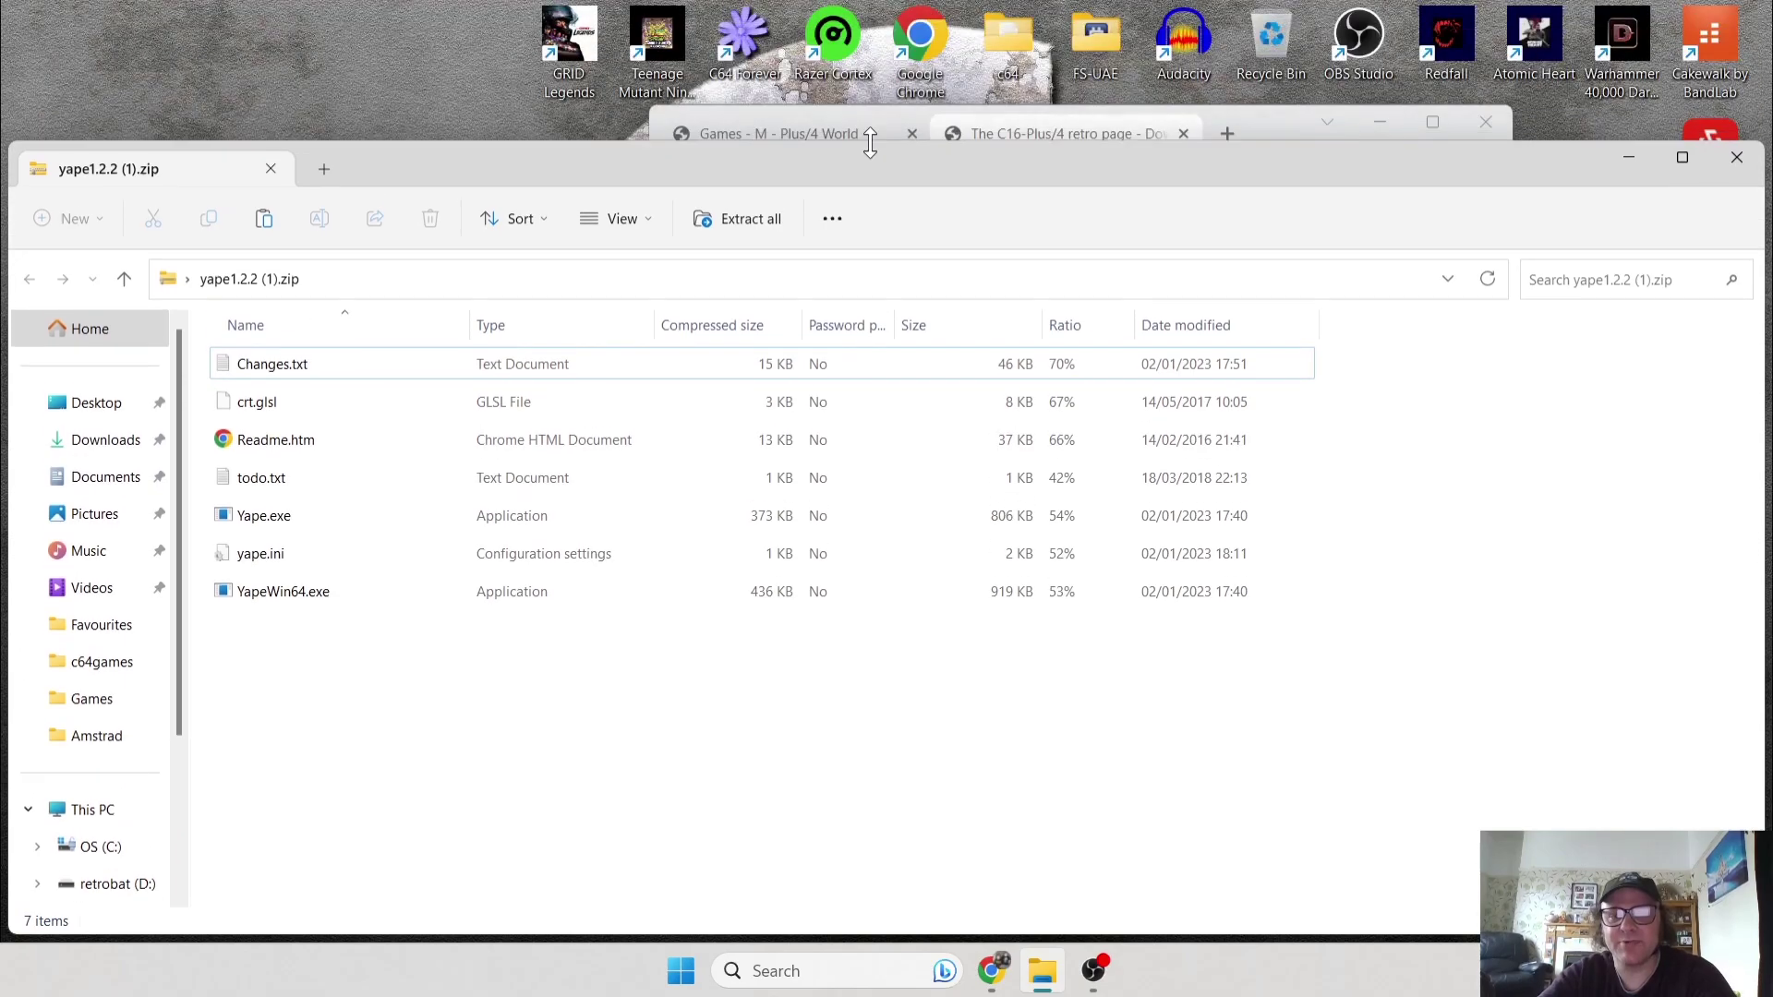
drag(506, 144, 1048, 123)
drag(845, 678, 281, 486)
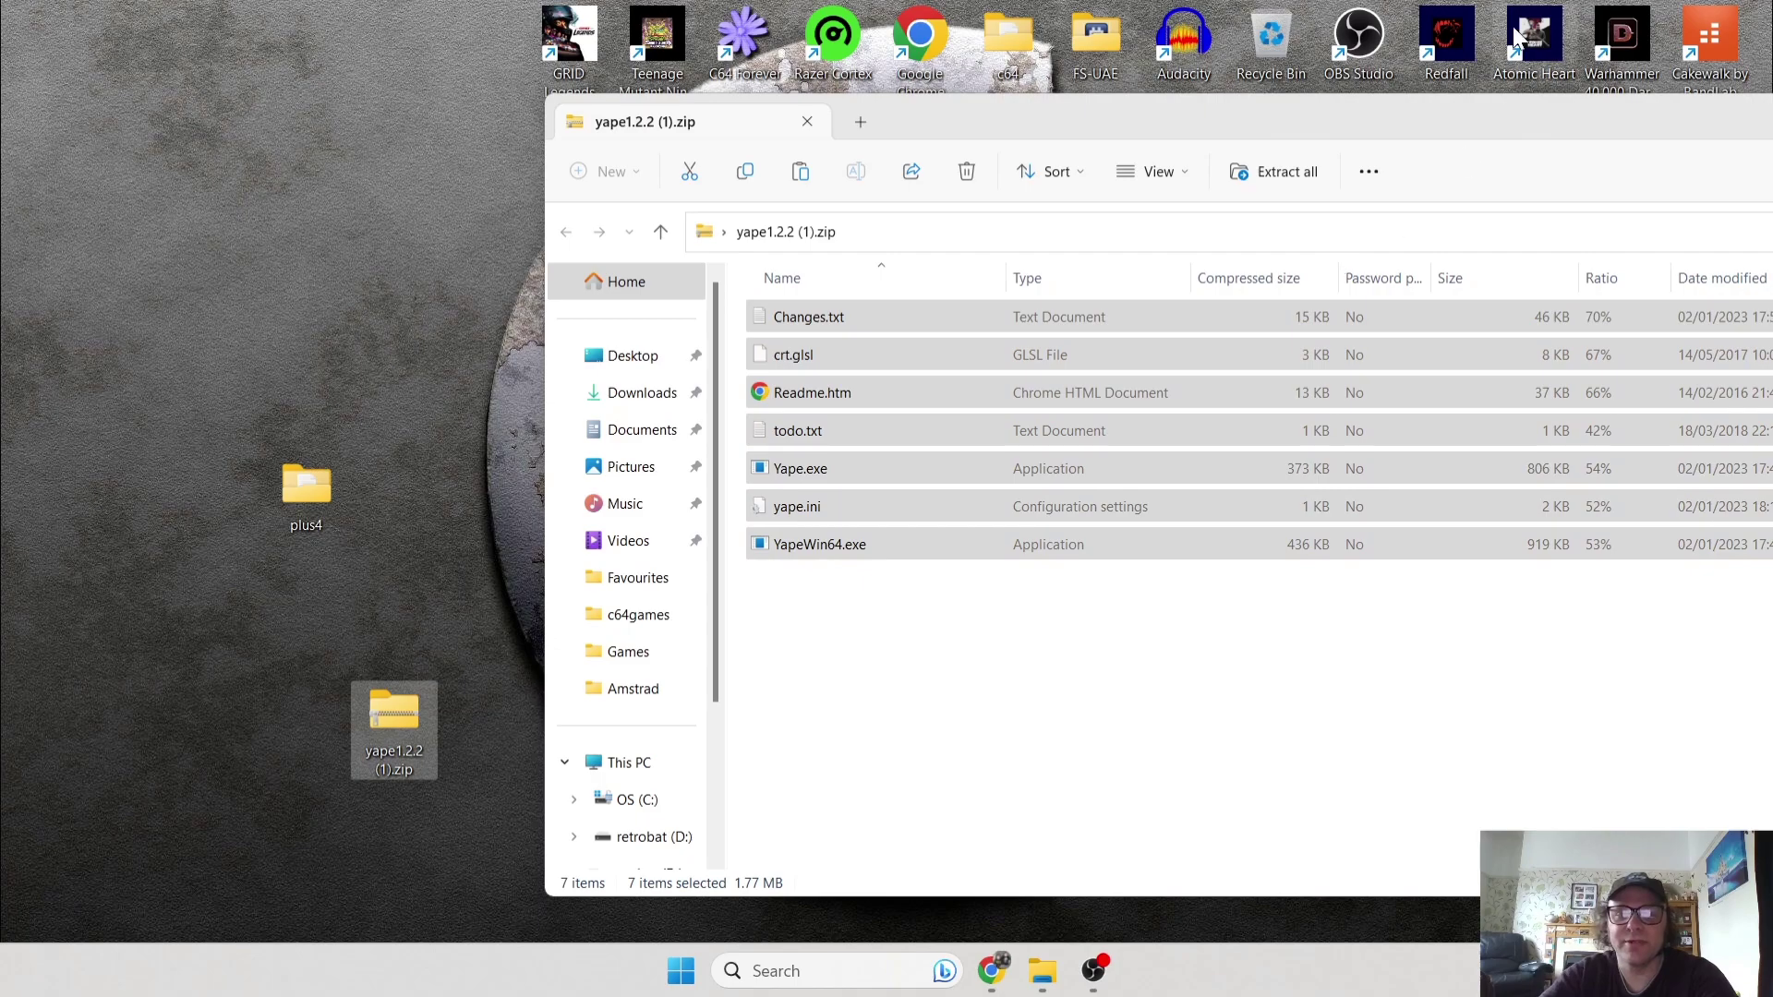
drag(1301, 123, 647, 183)
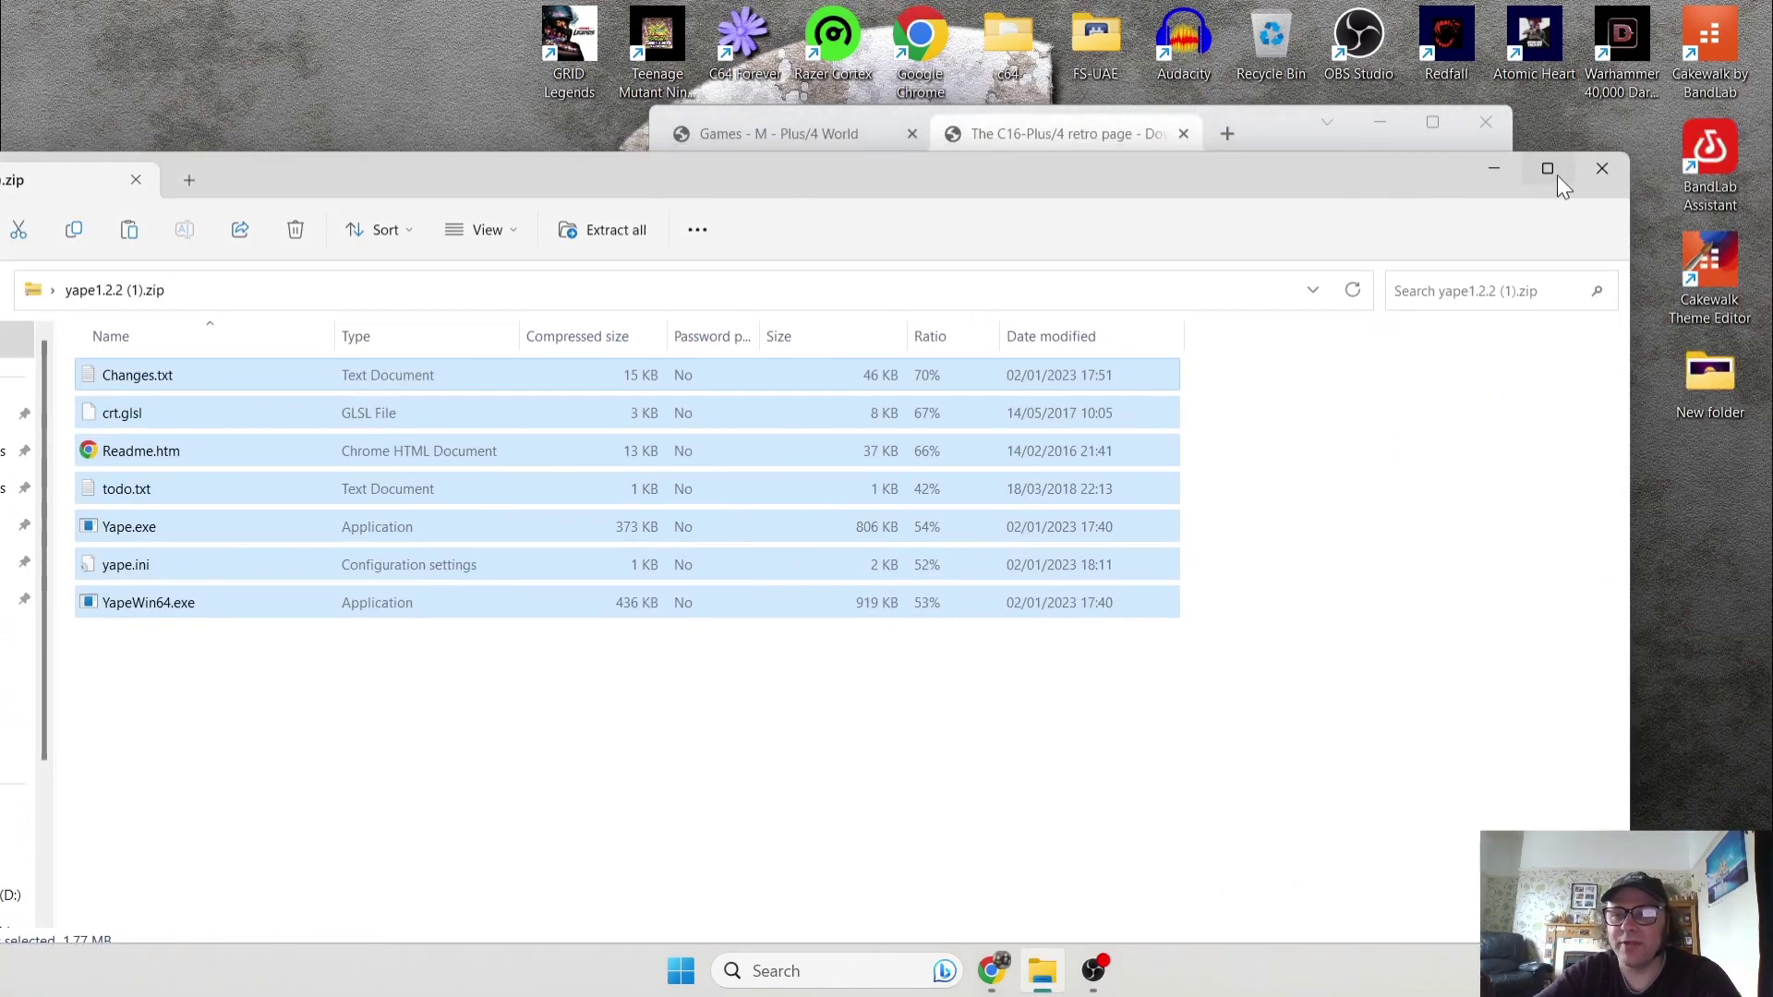
Close the zip window and retro page, minimize Chrome, and delete the zip
click(1600, 168)
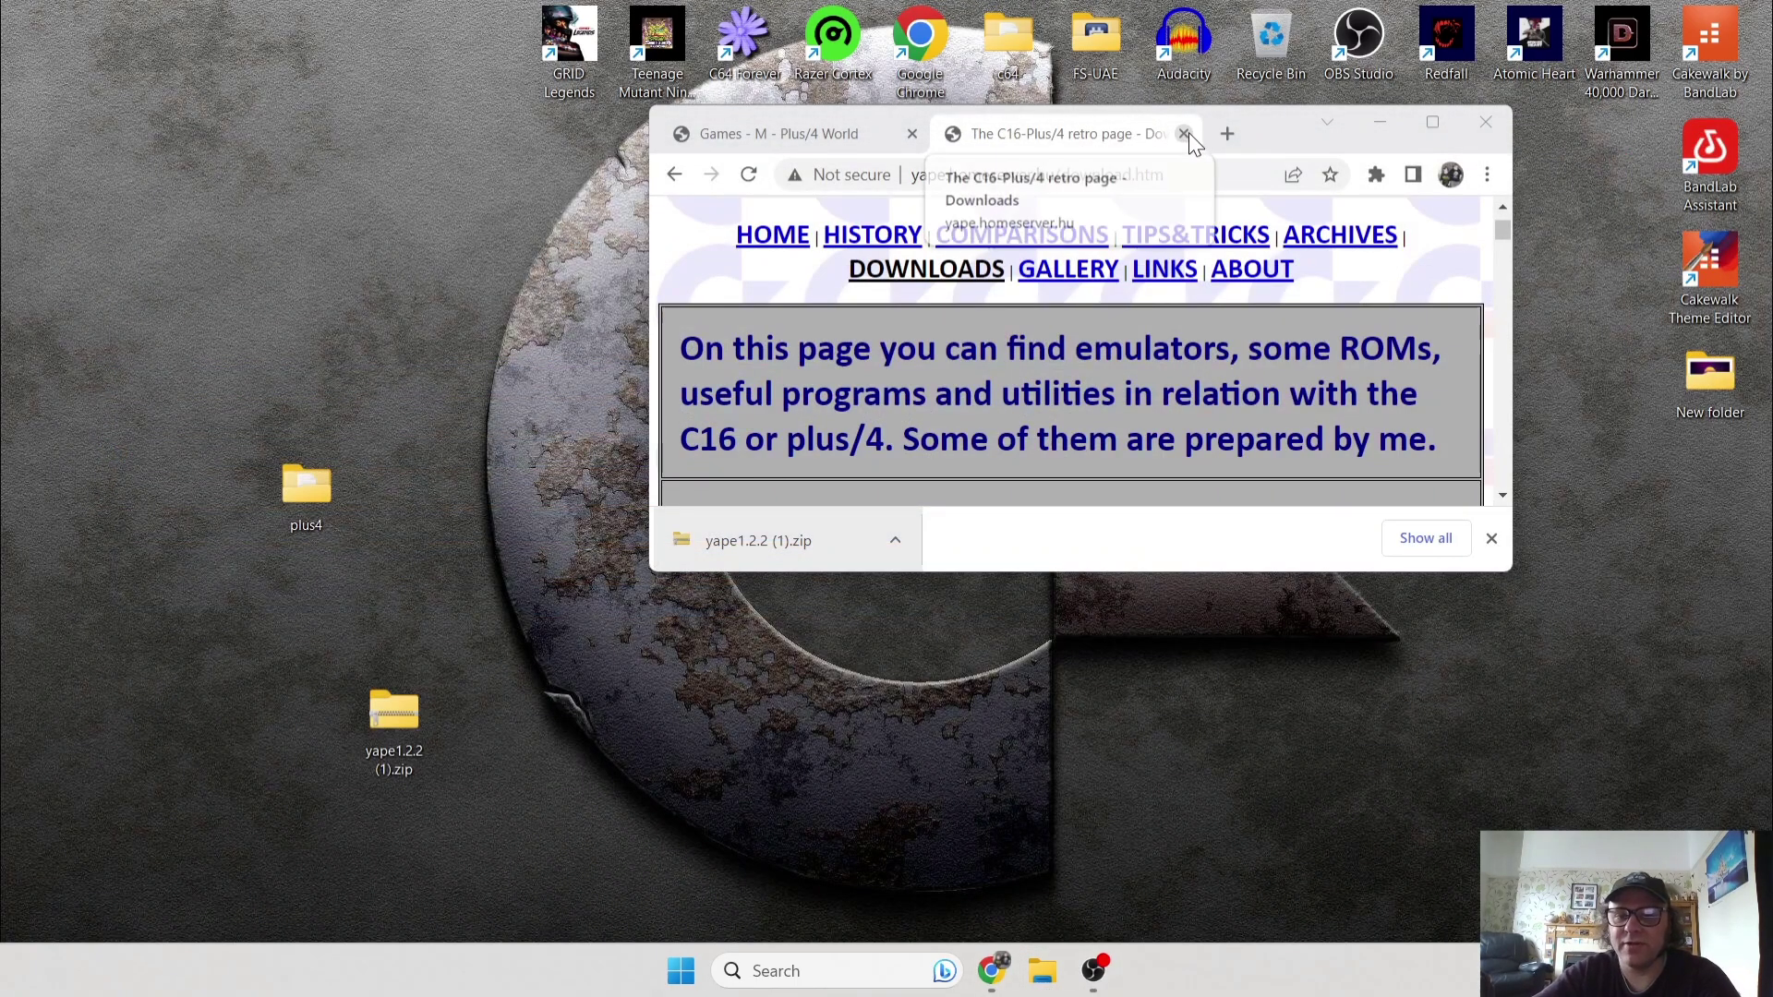
click(1184, 134)
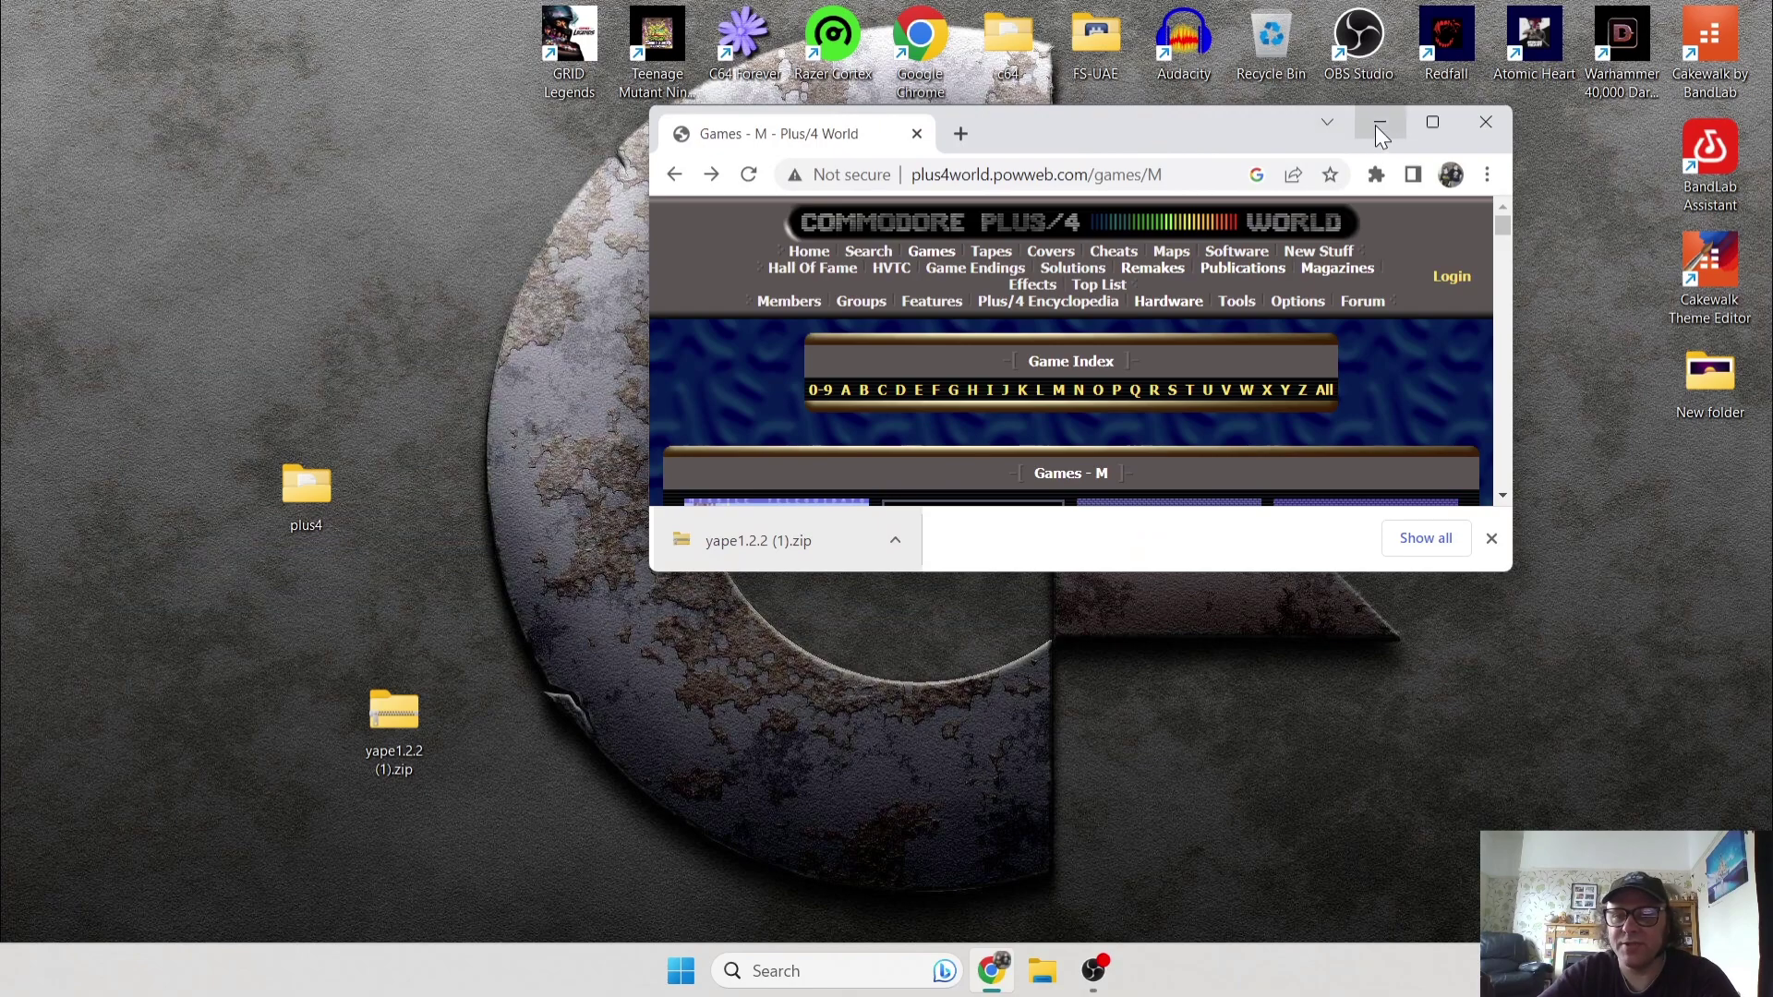
click(1379, 127)
drag(411, 712, 1286, 39)
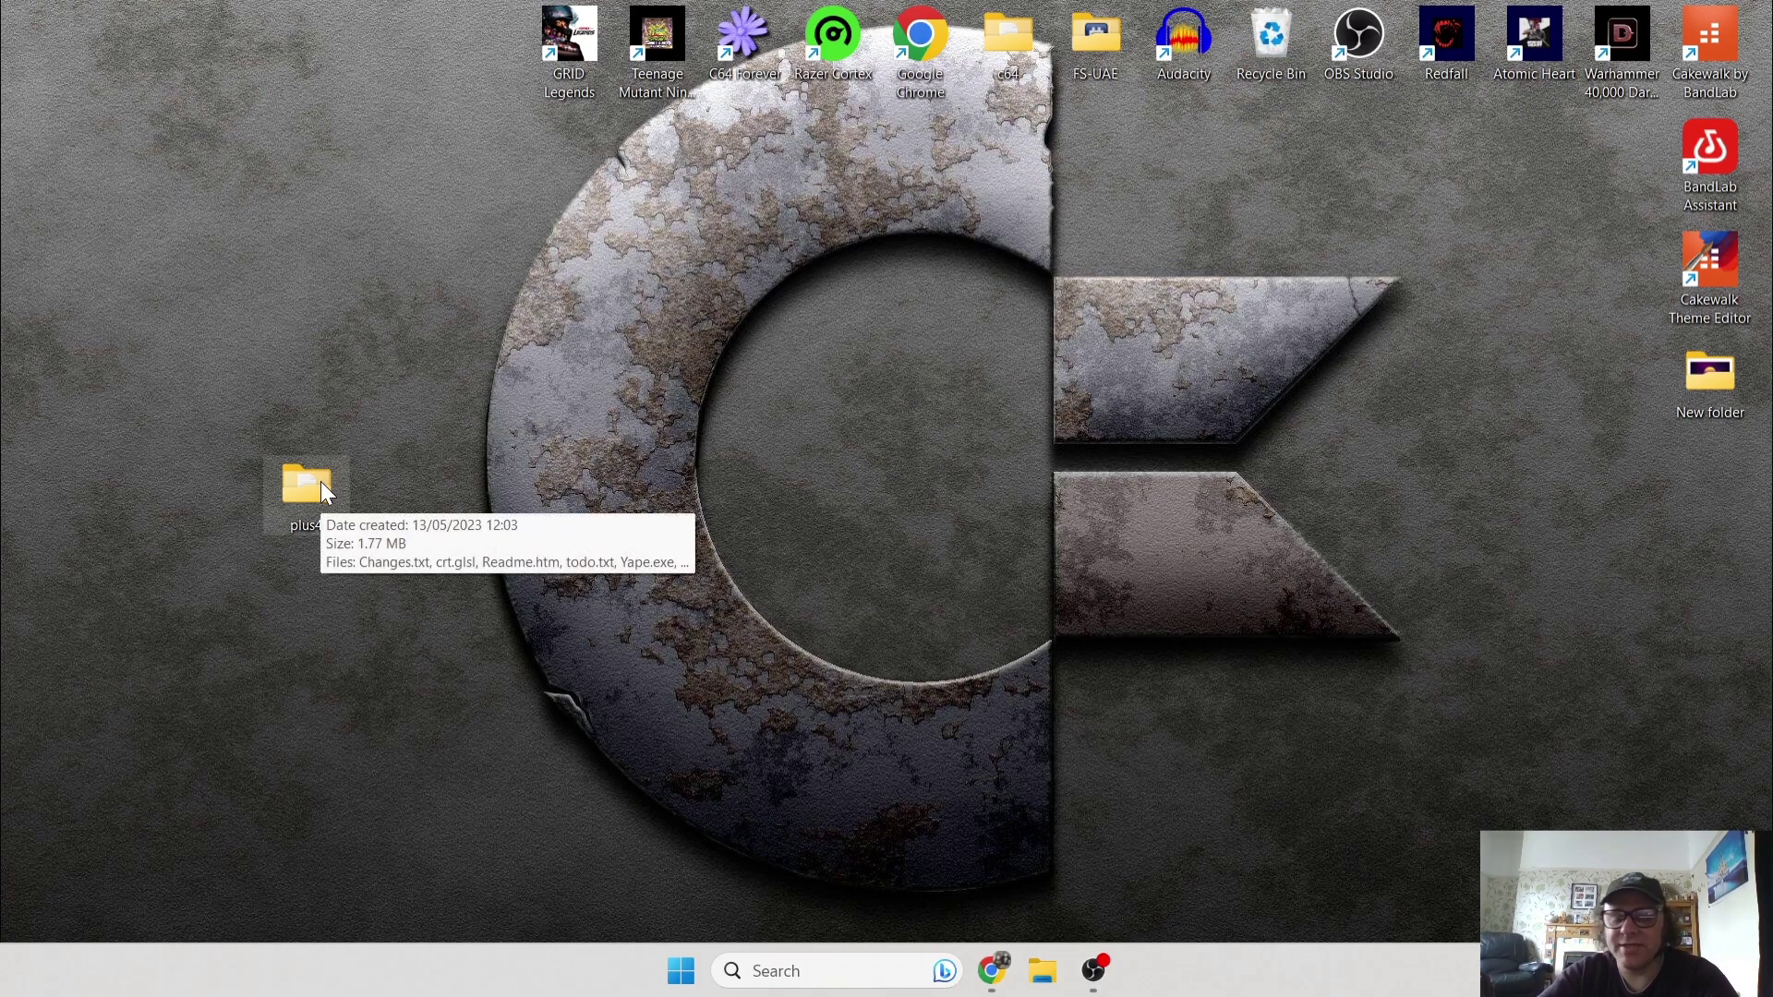
Launch YapeWin64.exe from plus4, bypassing the SmartScreen warning with Run anyway
double_click(313, 482)
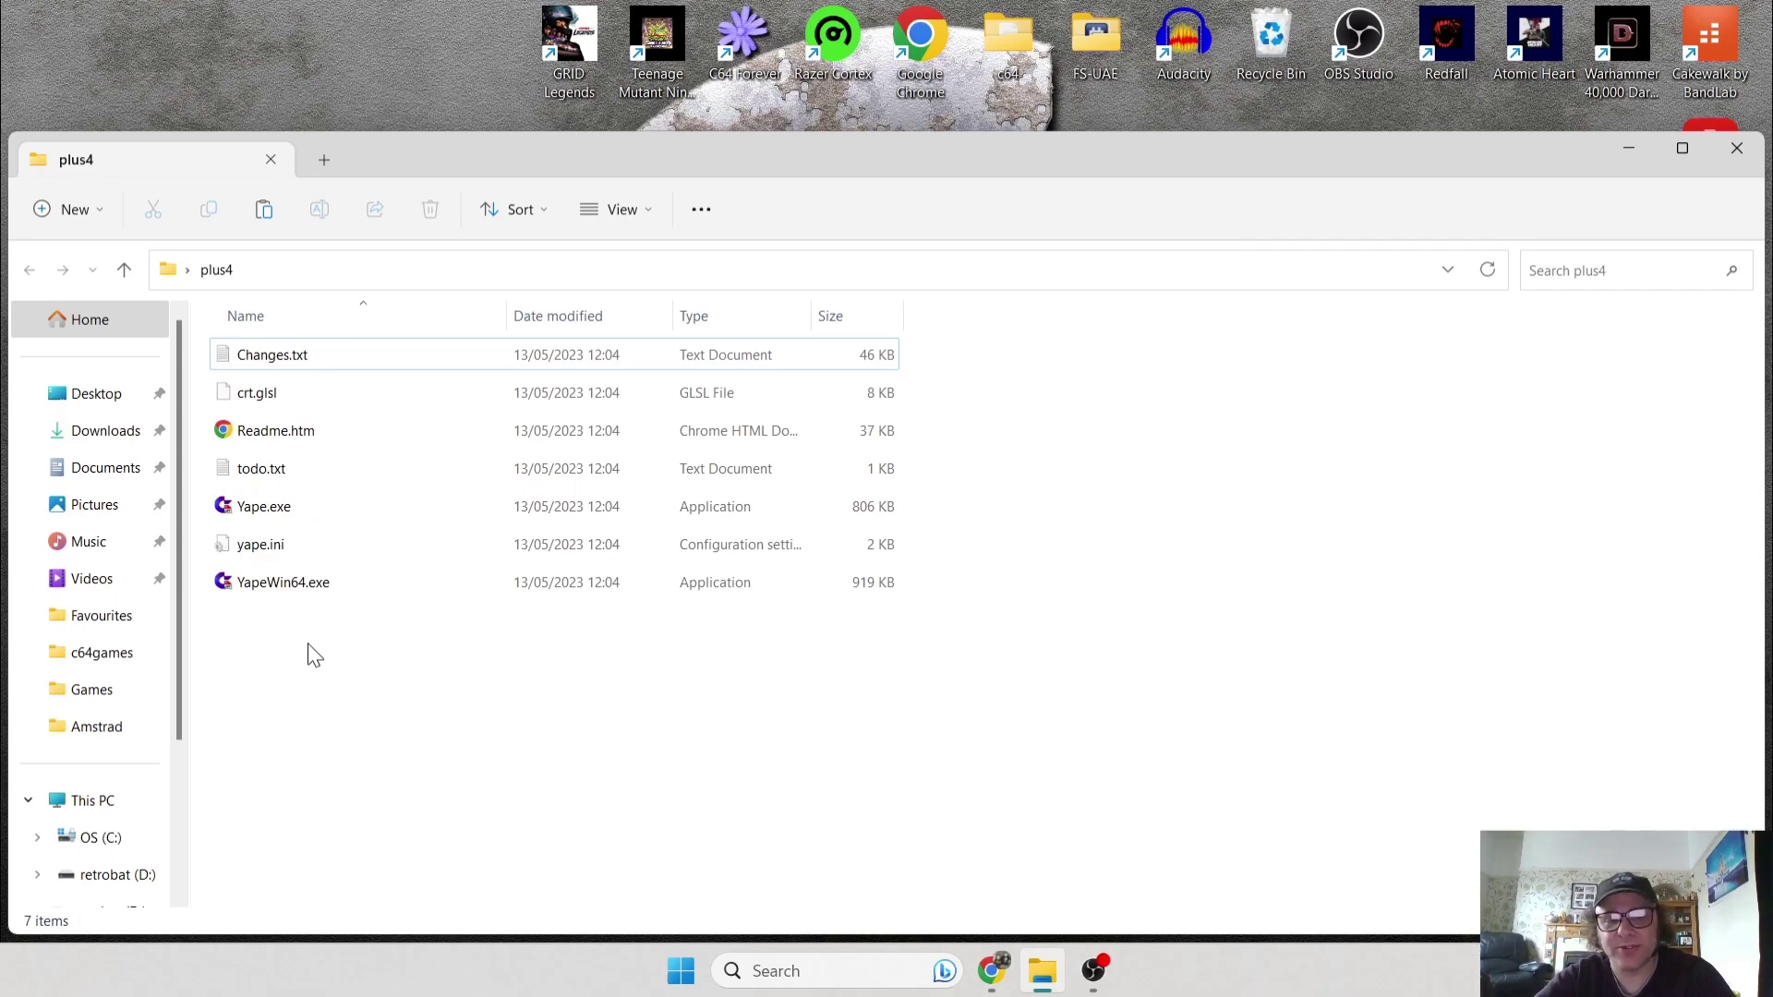
double_click(285, 582)
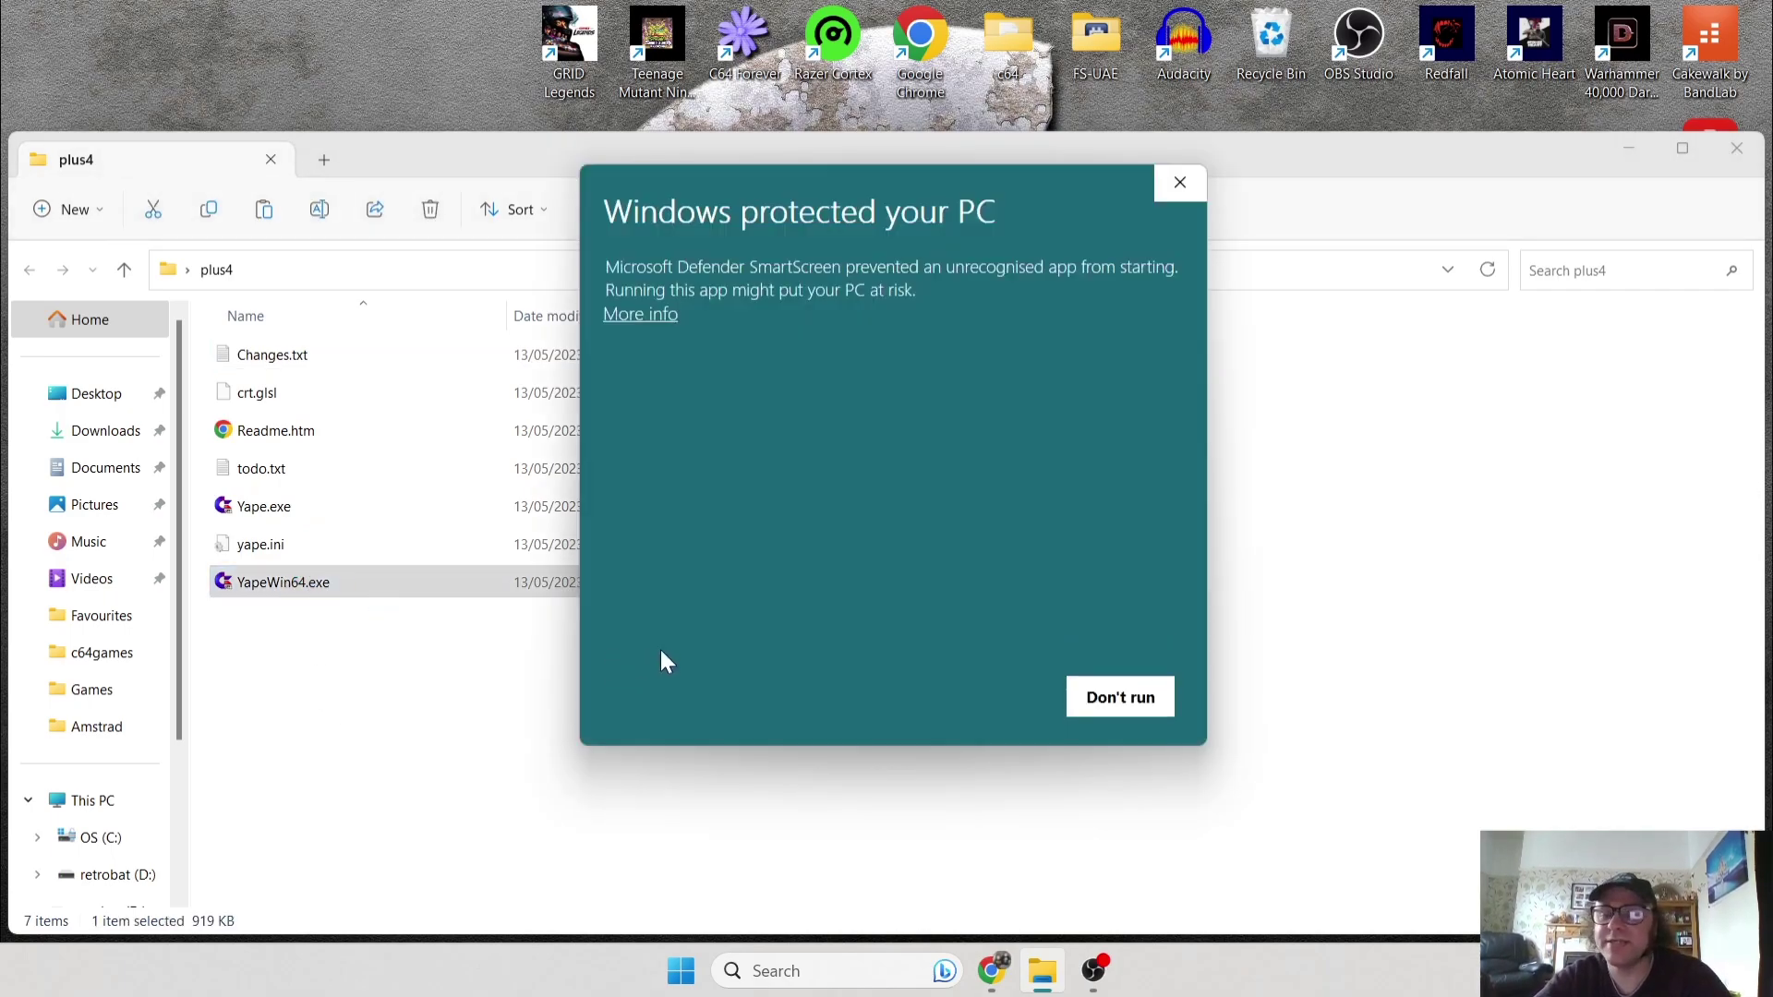
click(635, 316)
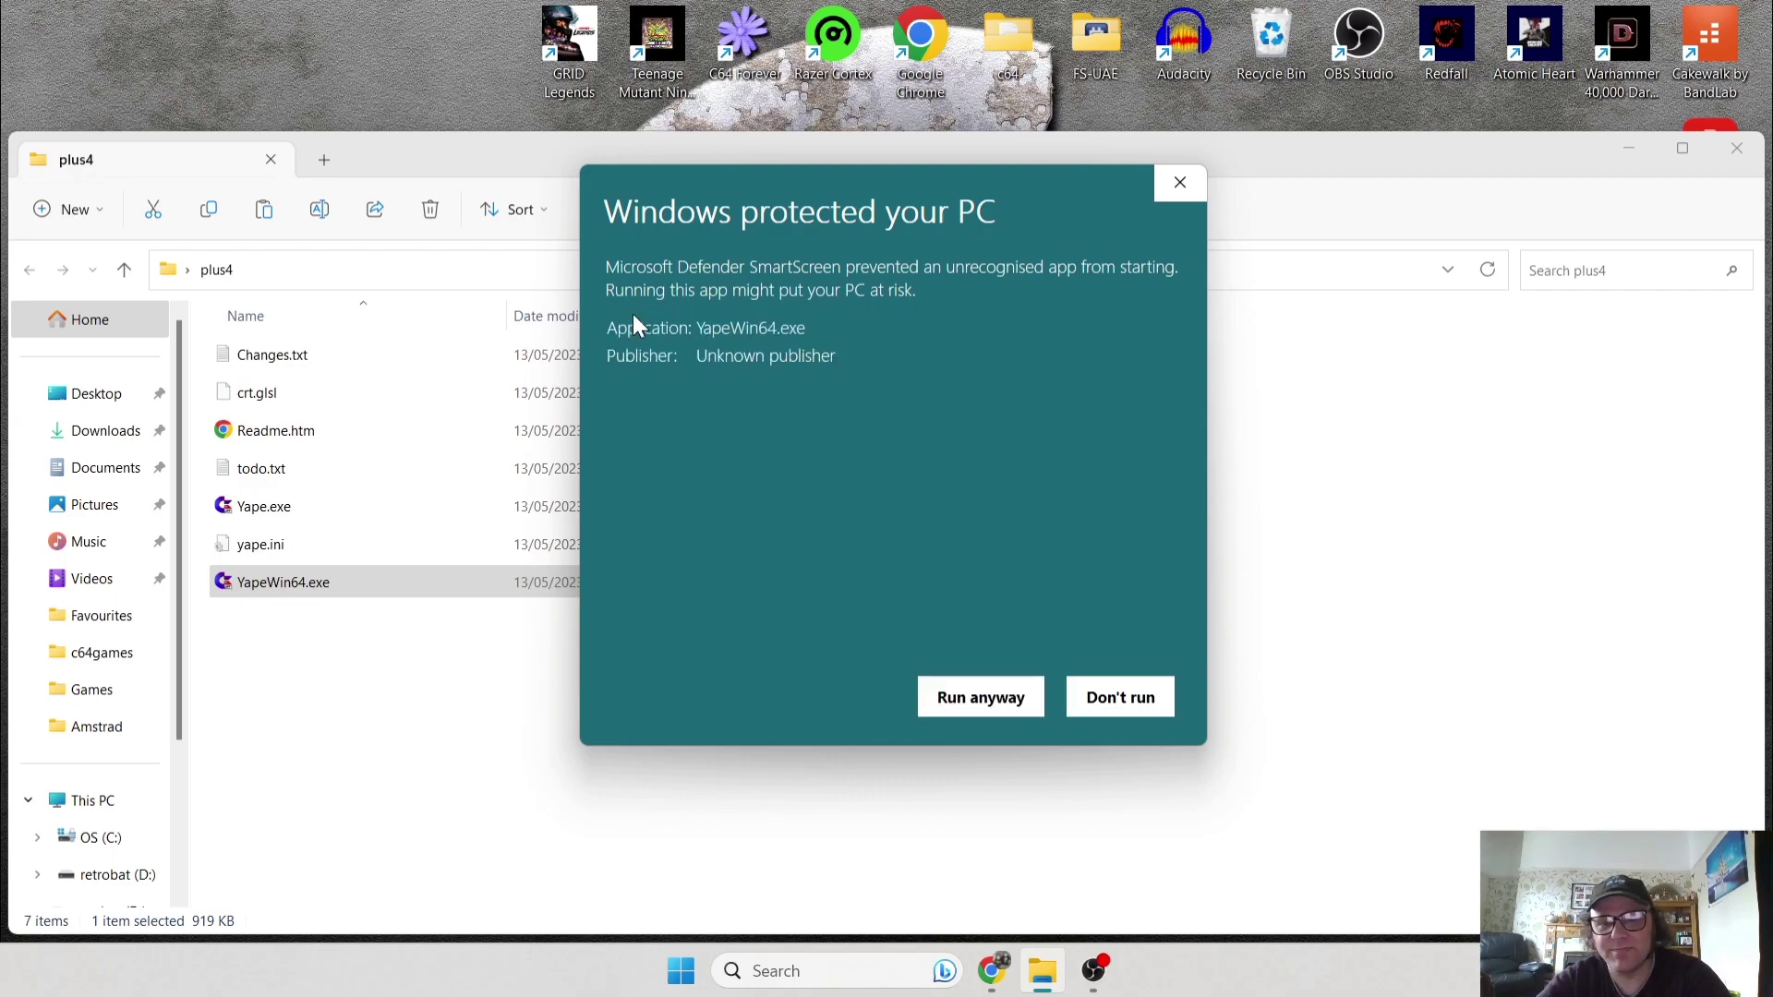
click(979, 699)
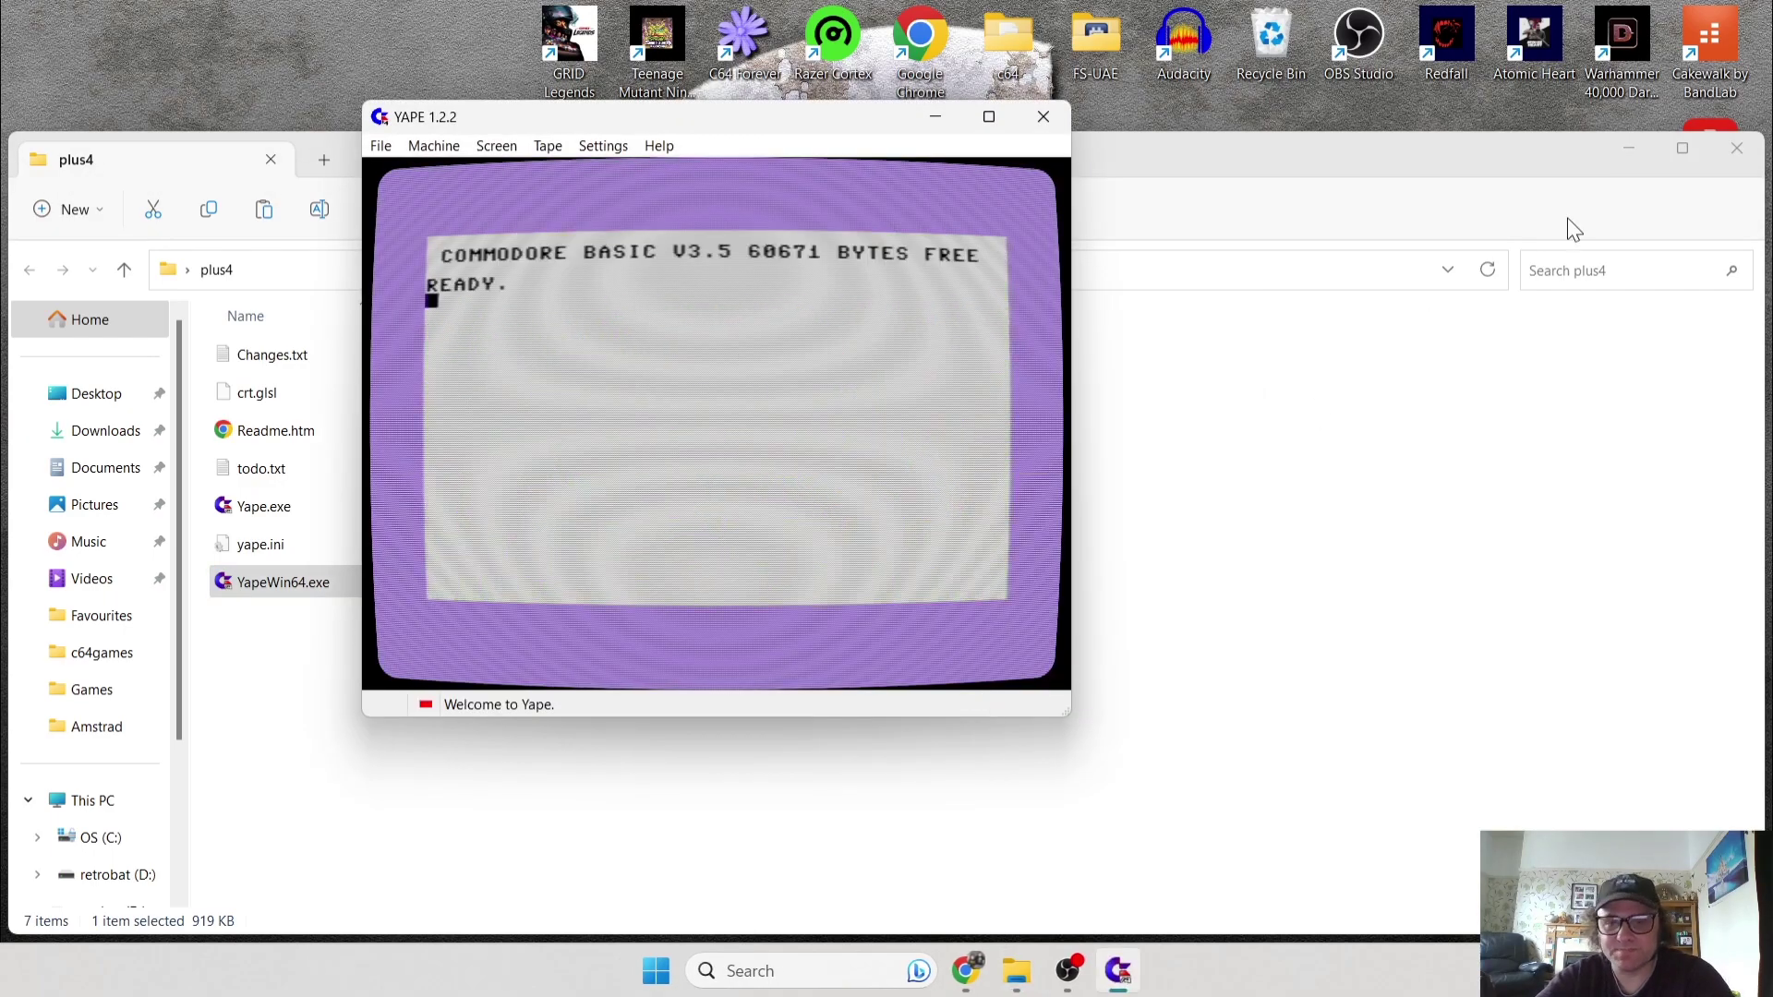
Turn off Double scan and CRT emulation in YAPE's Screen menu
click(1629, 148)
drag(723, 137, 1054, 163)
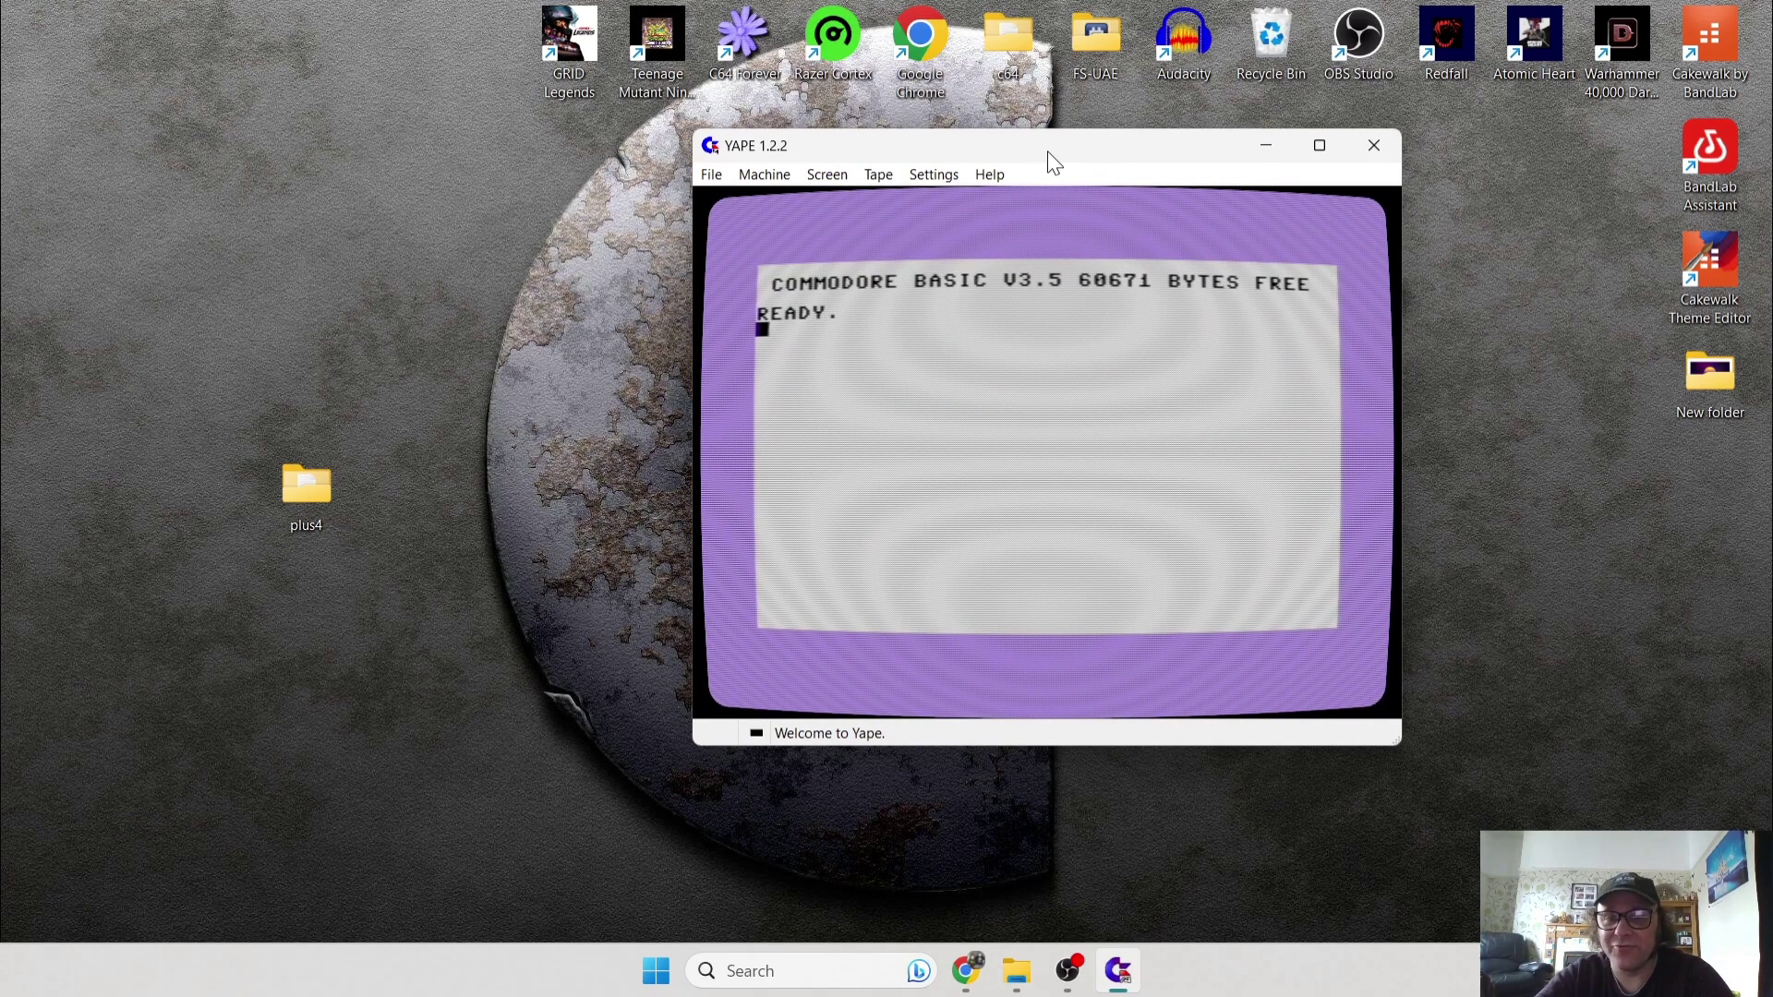
click(838, 181)
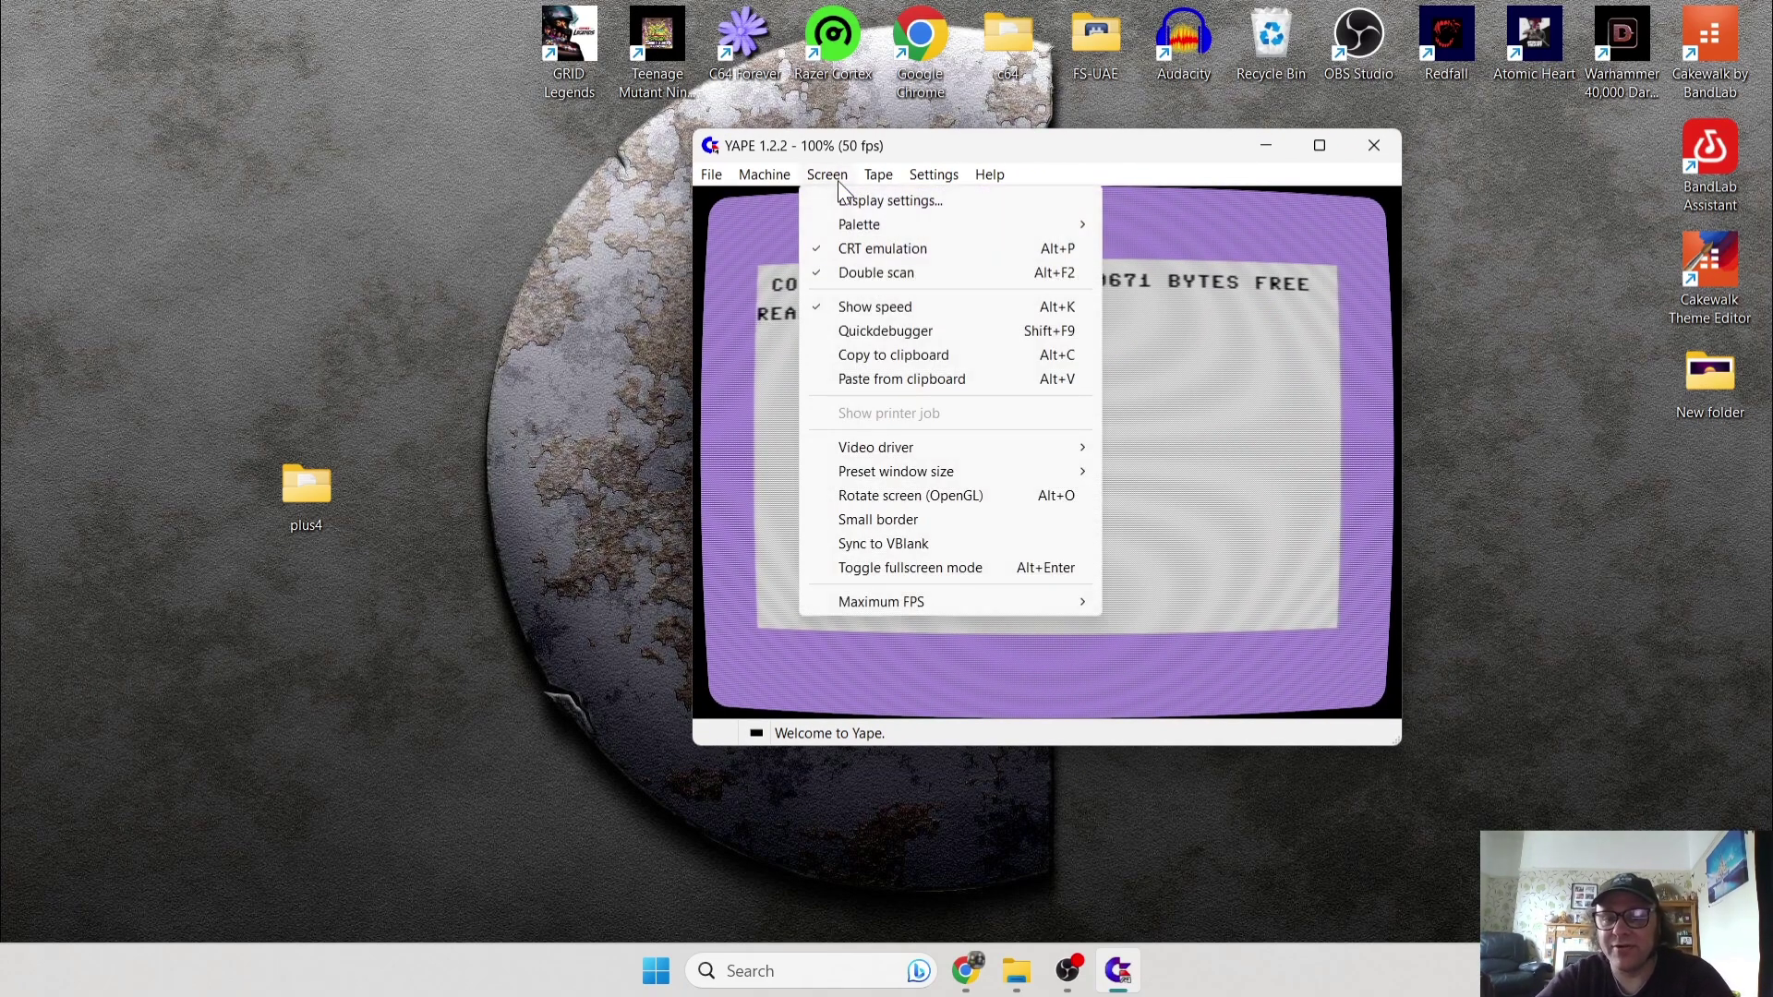
click(896, 276)
click(830, 180)
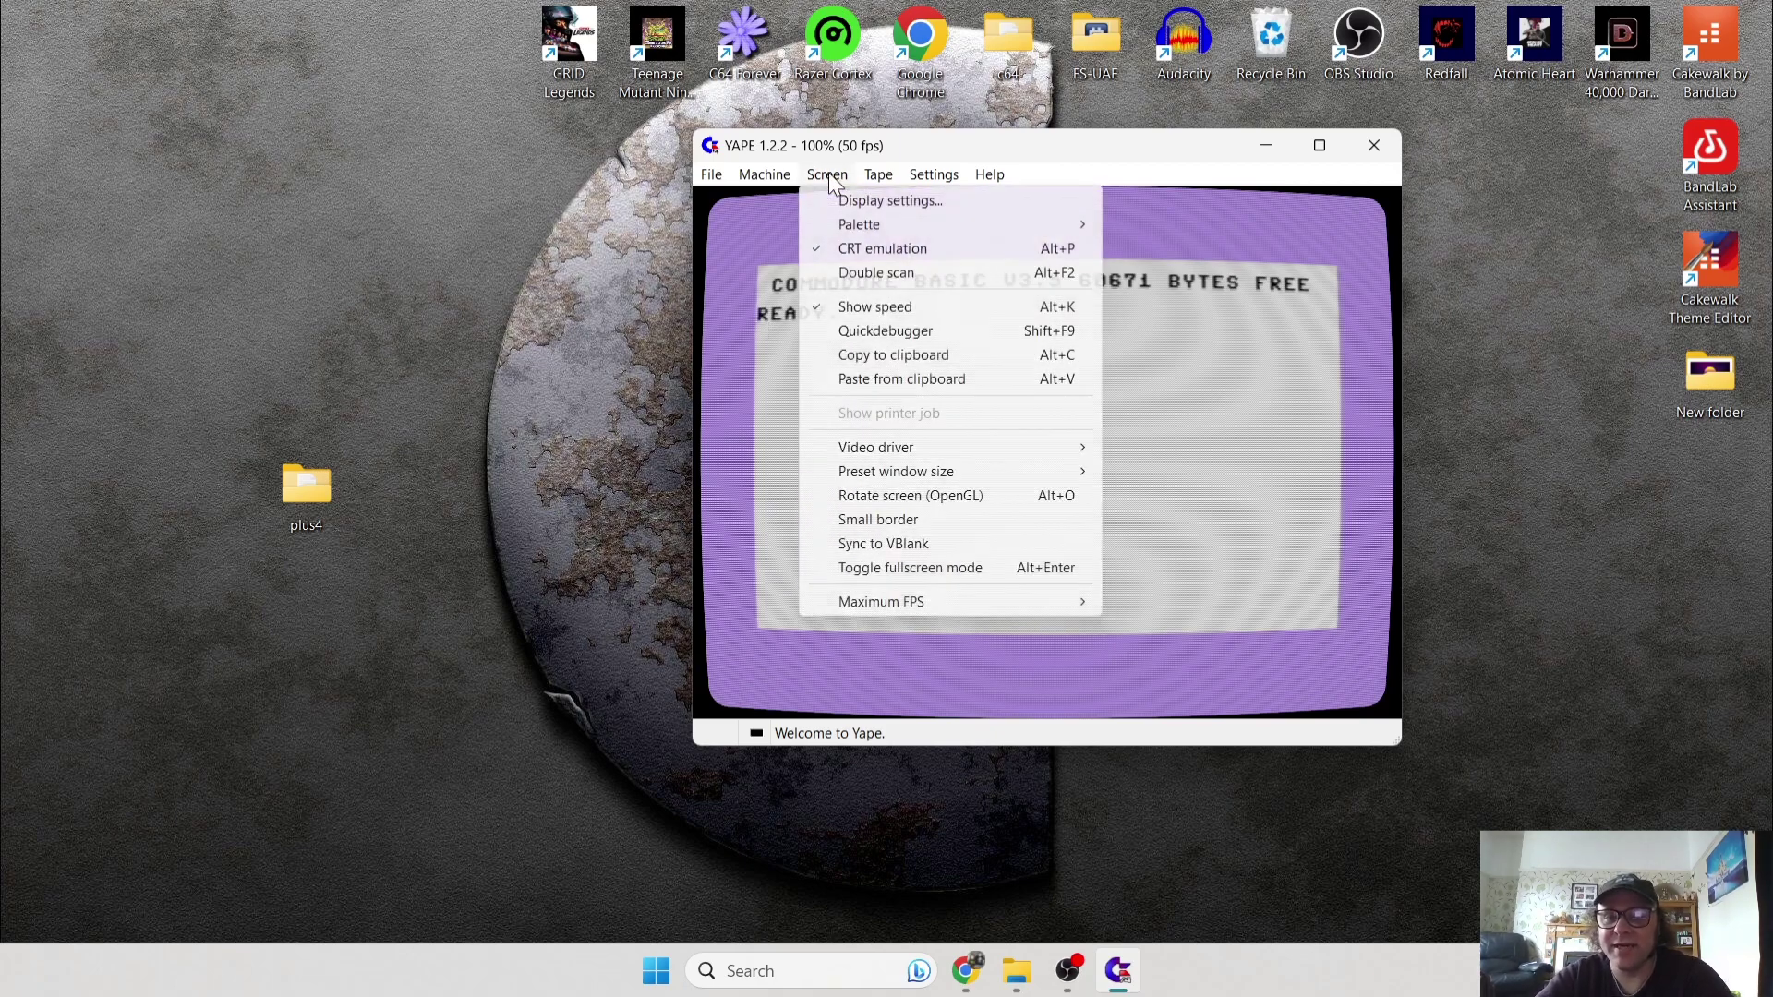
click(869, 250)
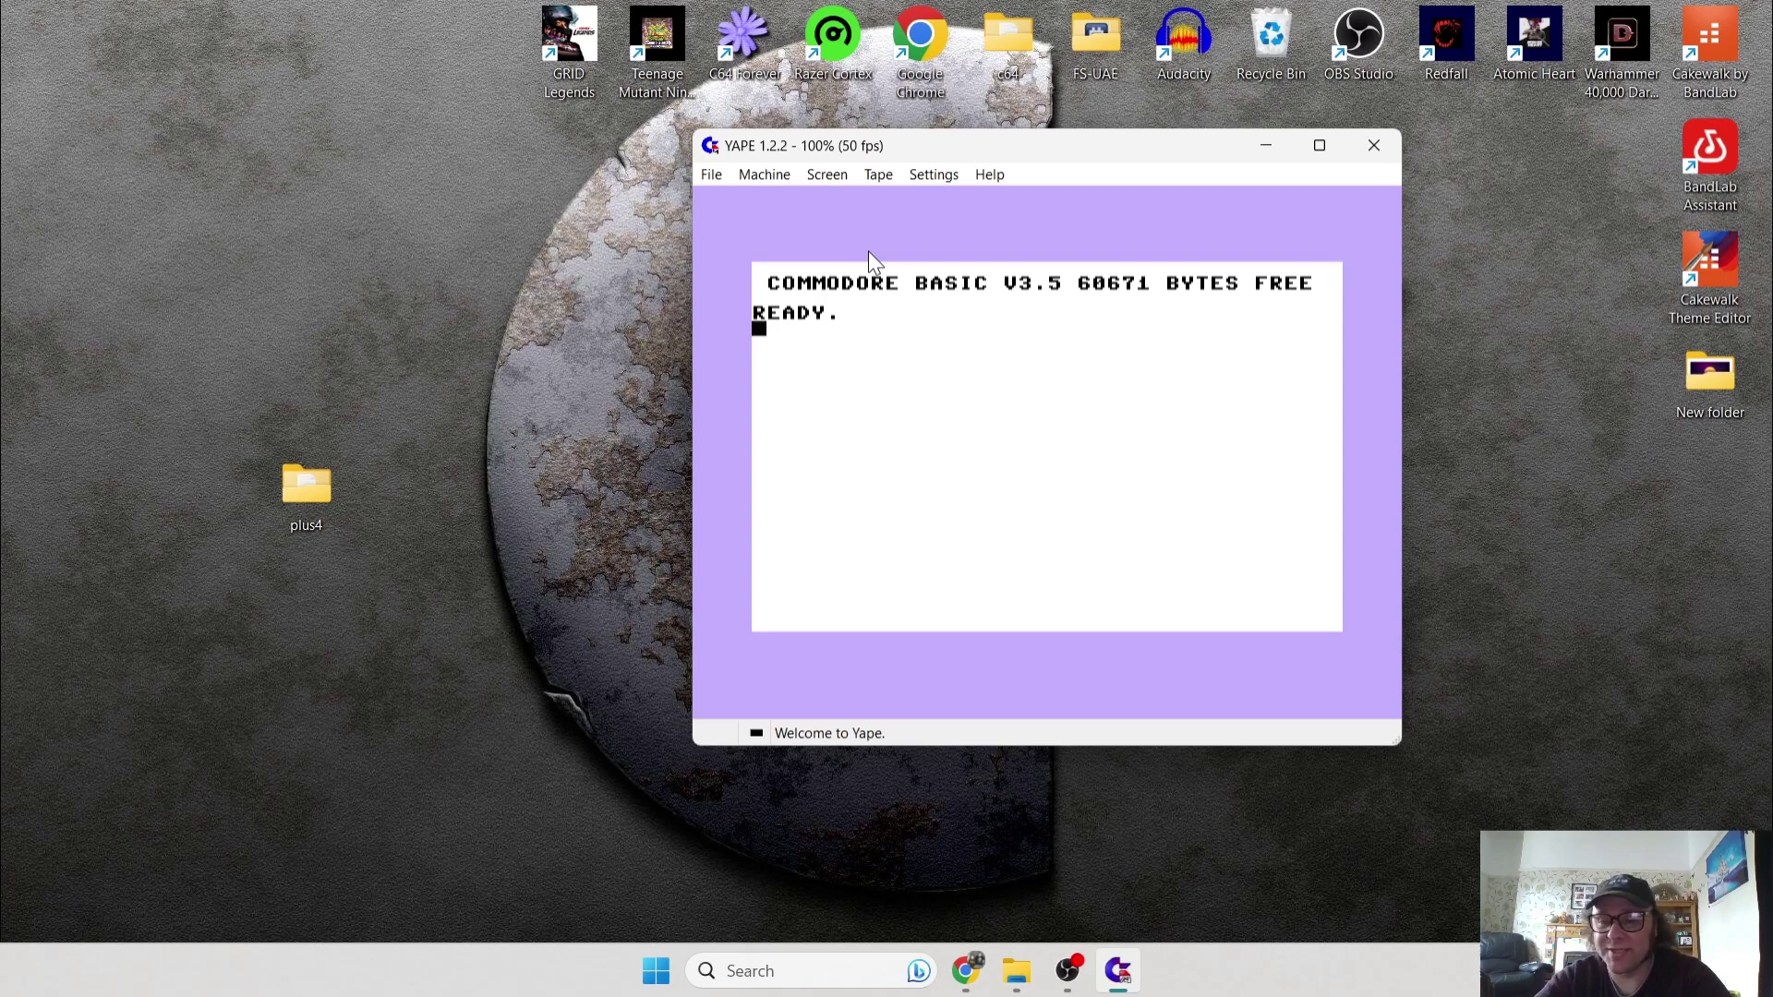
Turn CRT emulation and Double scan back on to restore the curved CRT look
click(835, 175)
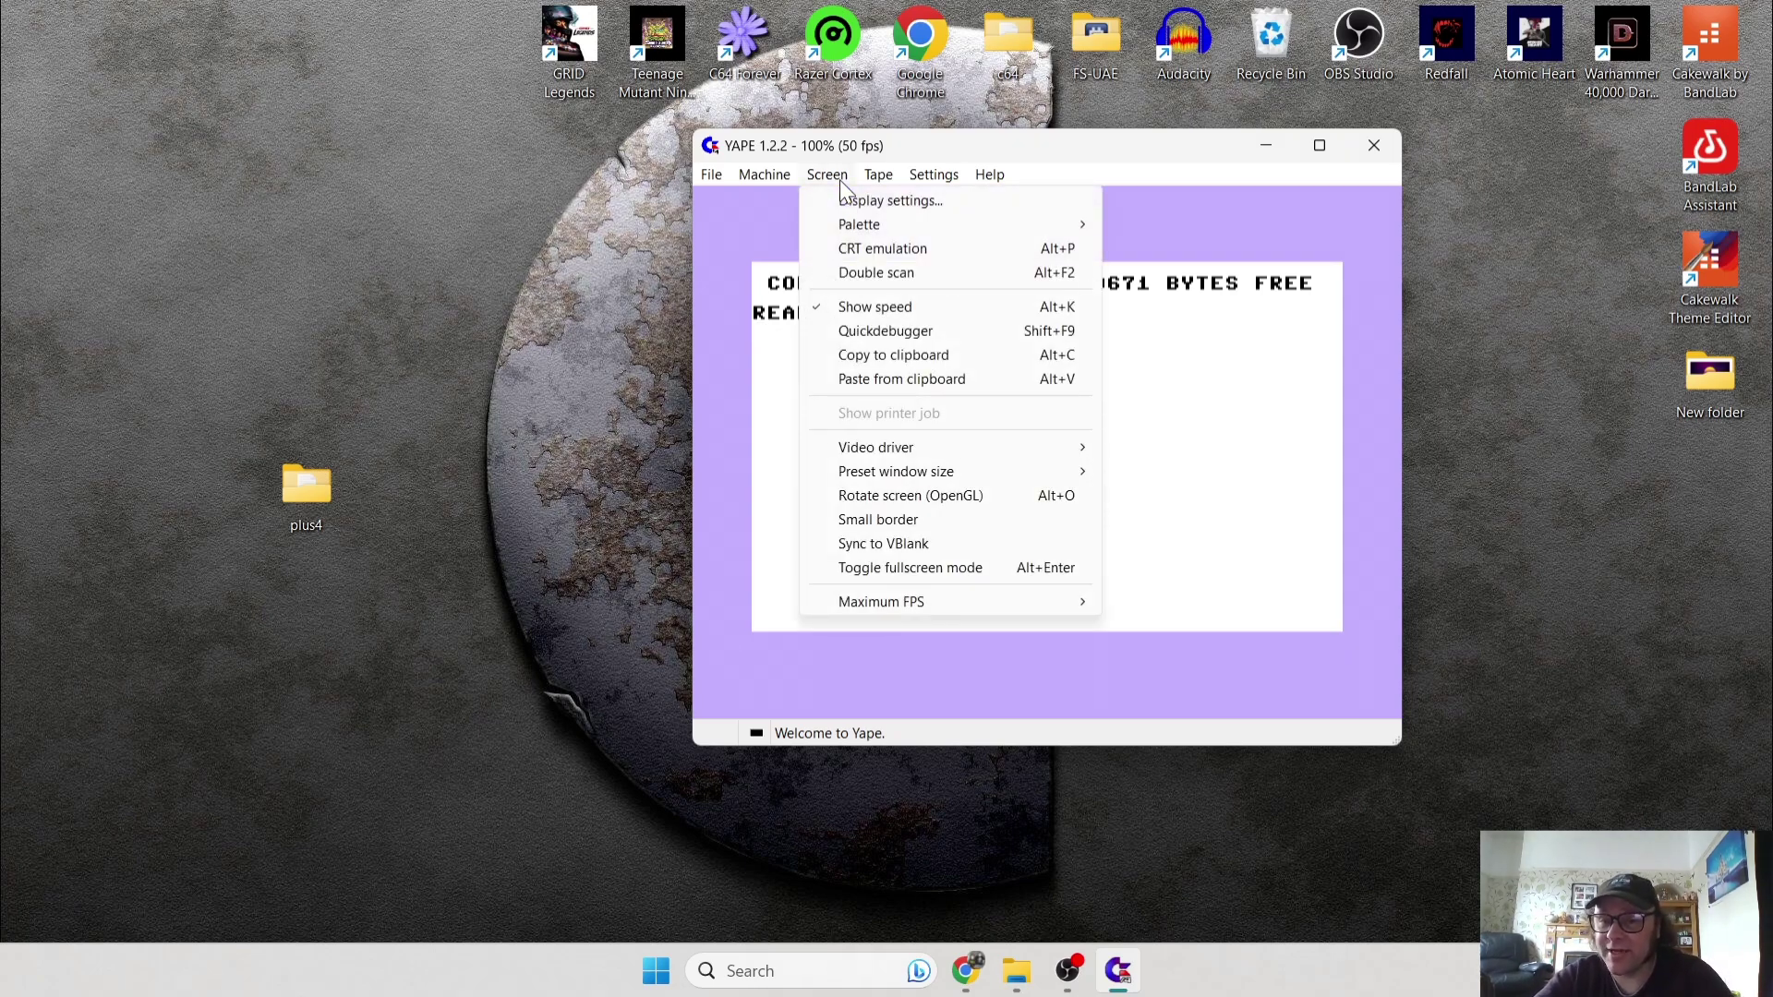
click(895, 249)
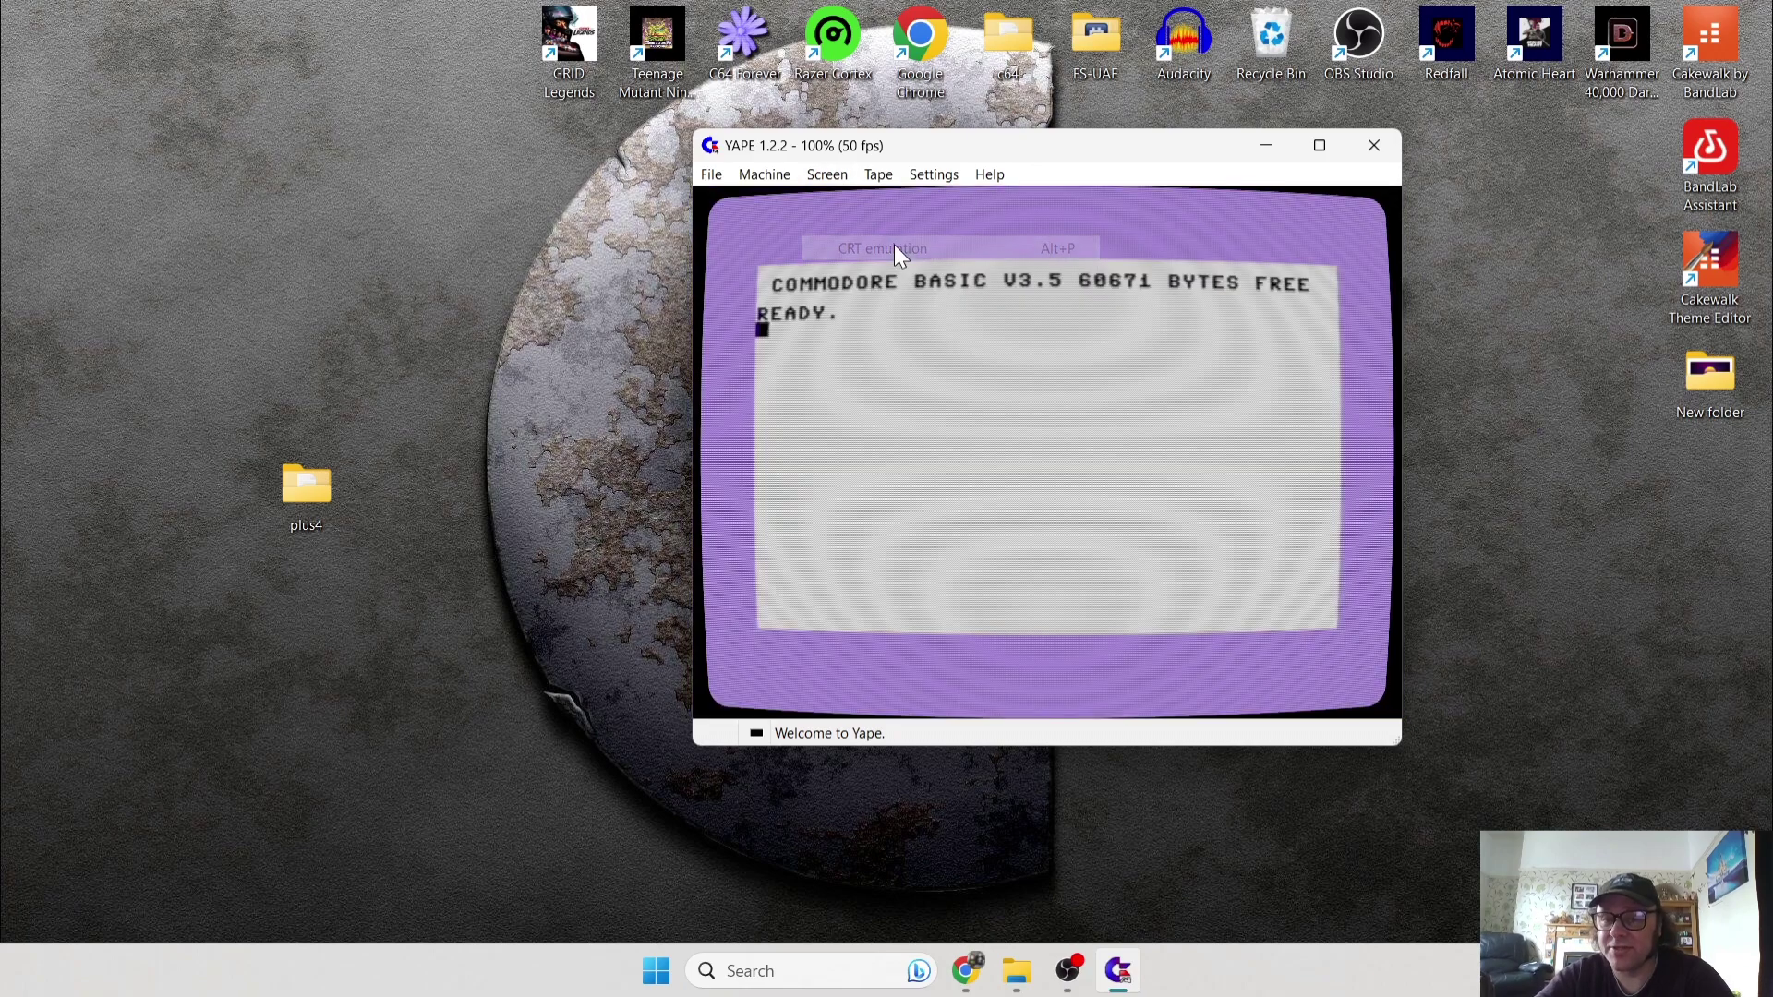
click(831, 176)
click(865, 277)
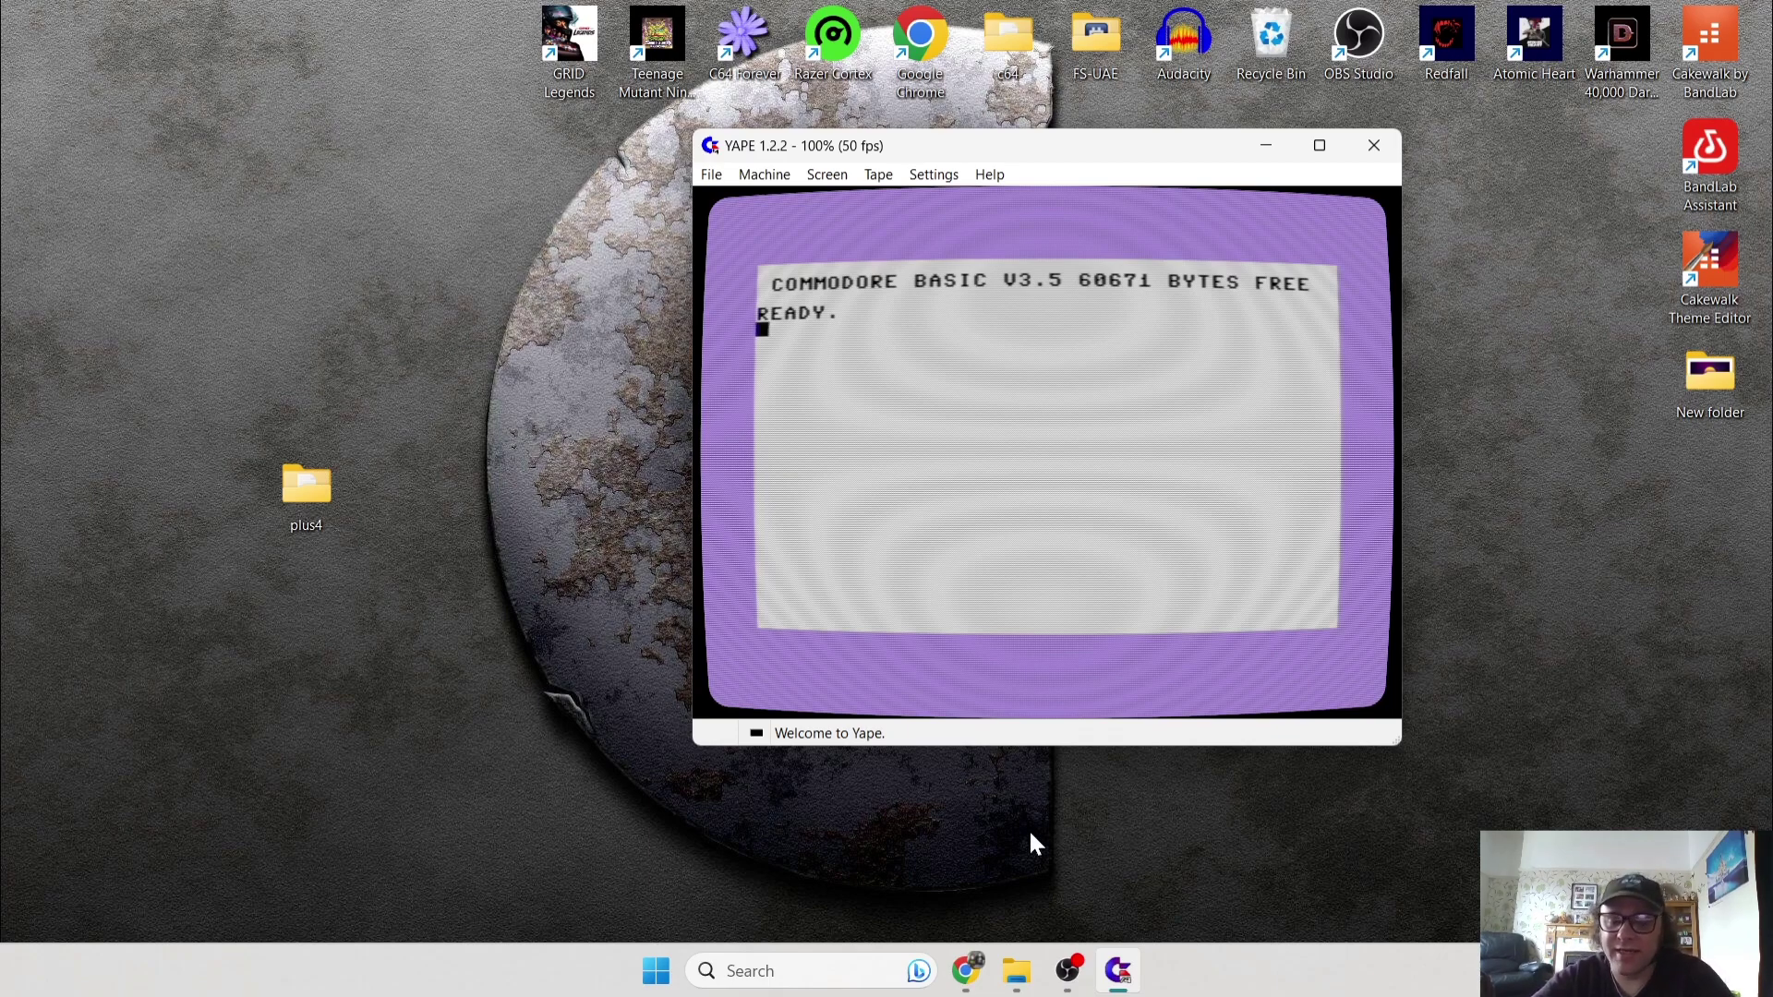
click(976, 967)
Download Mad Rally from its Plus/4 World details page
click(1427, 120)
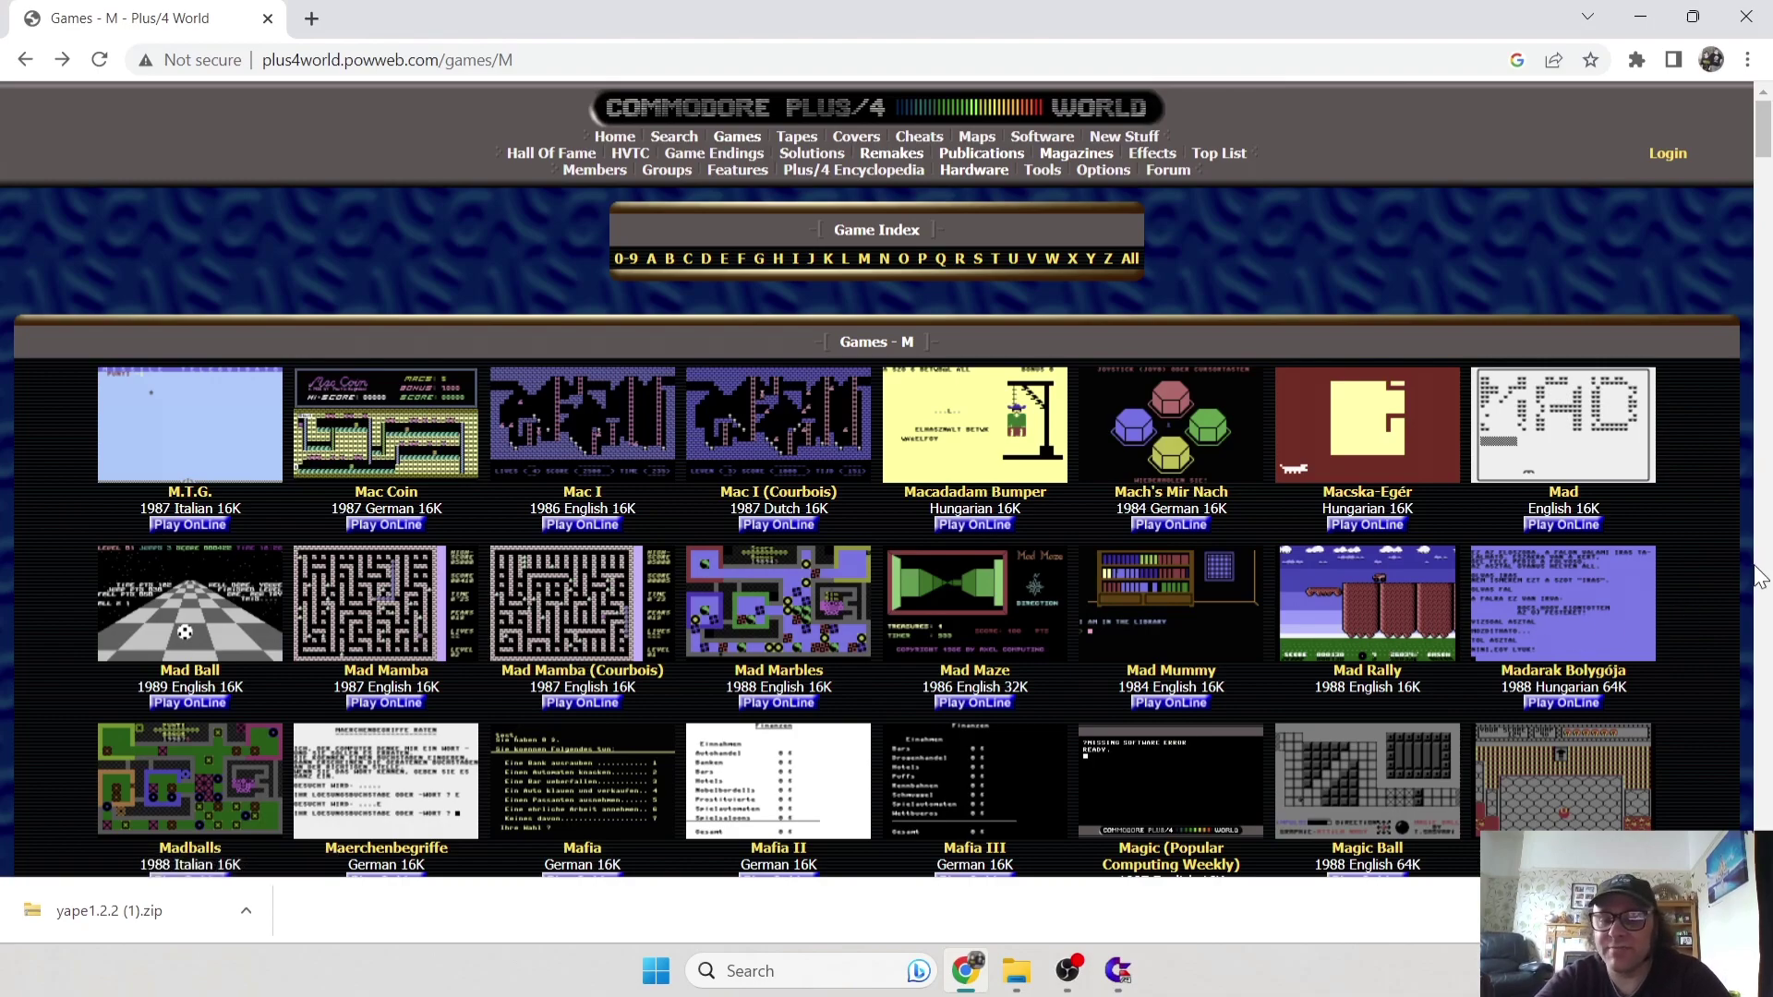
click(1339, 605)
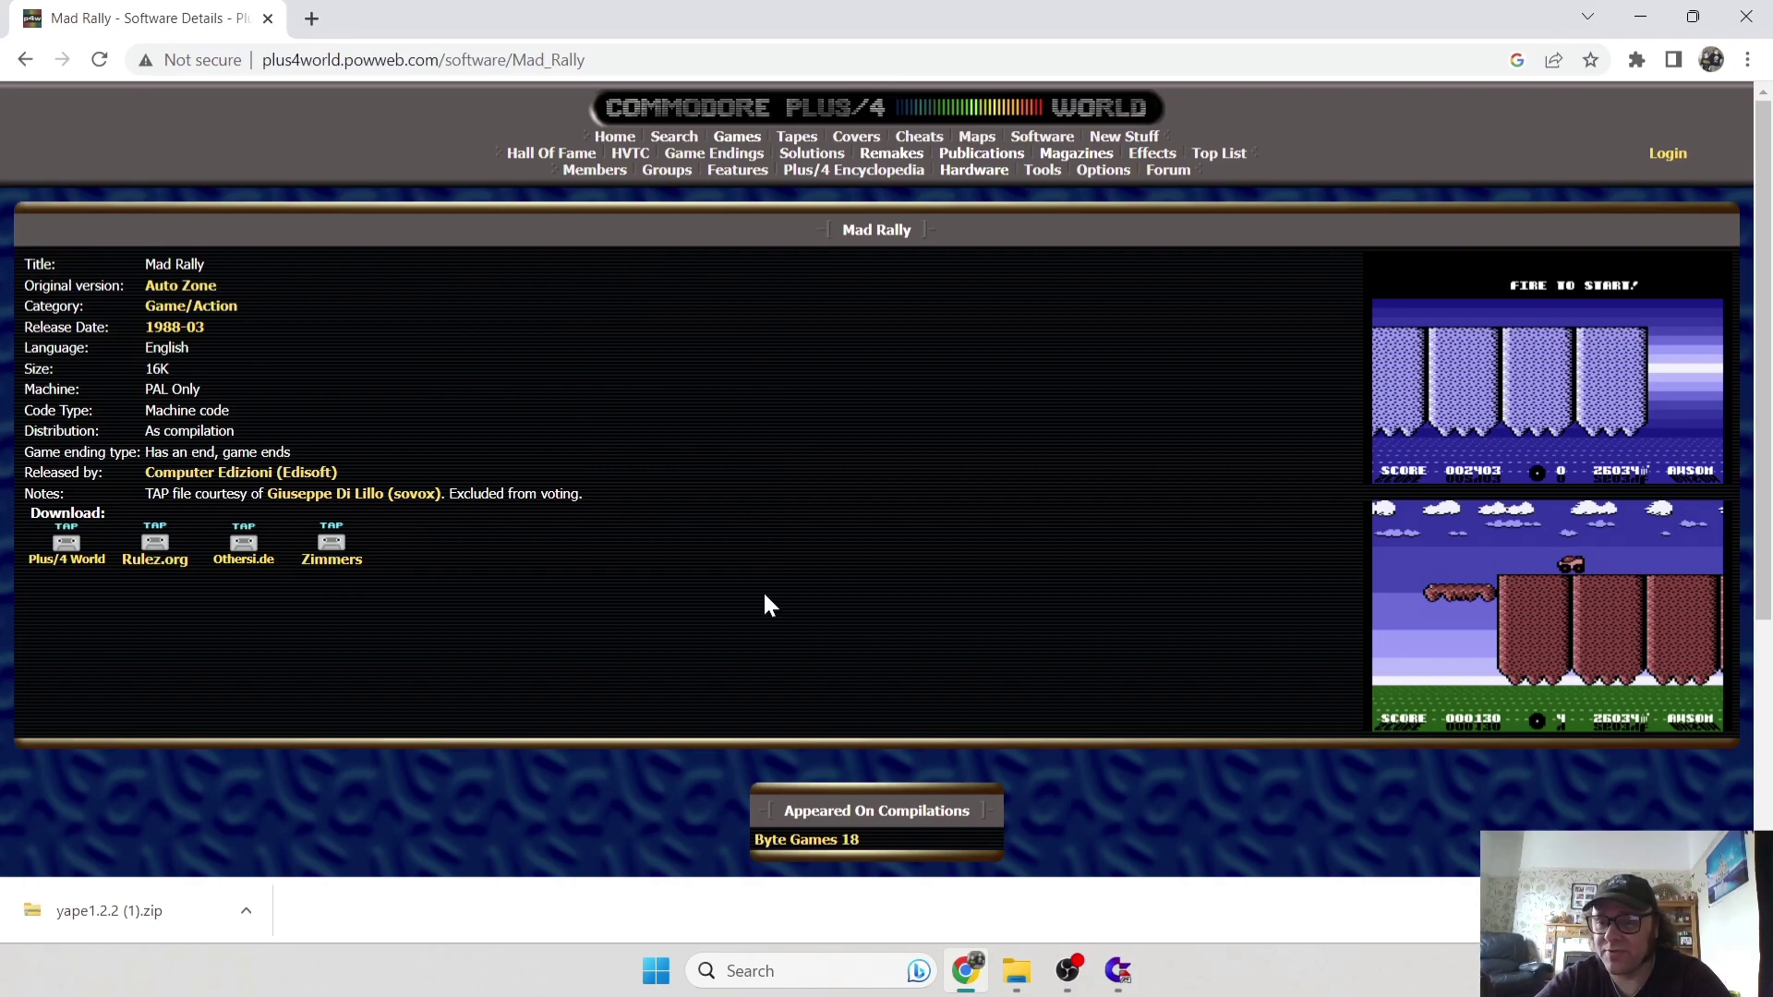
click(66, 565)
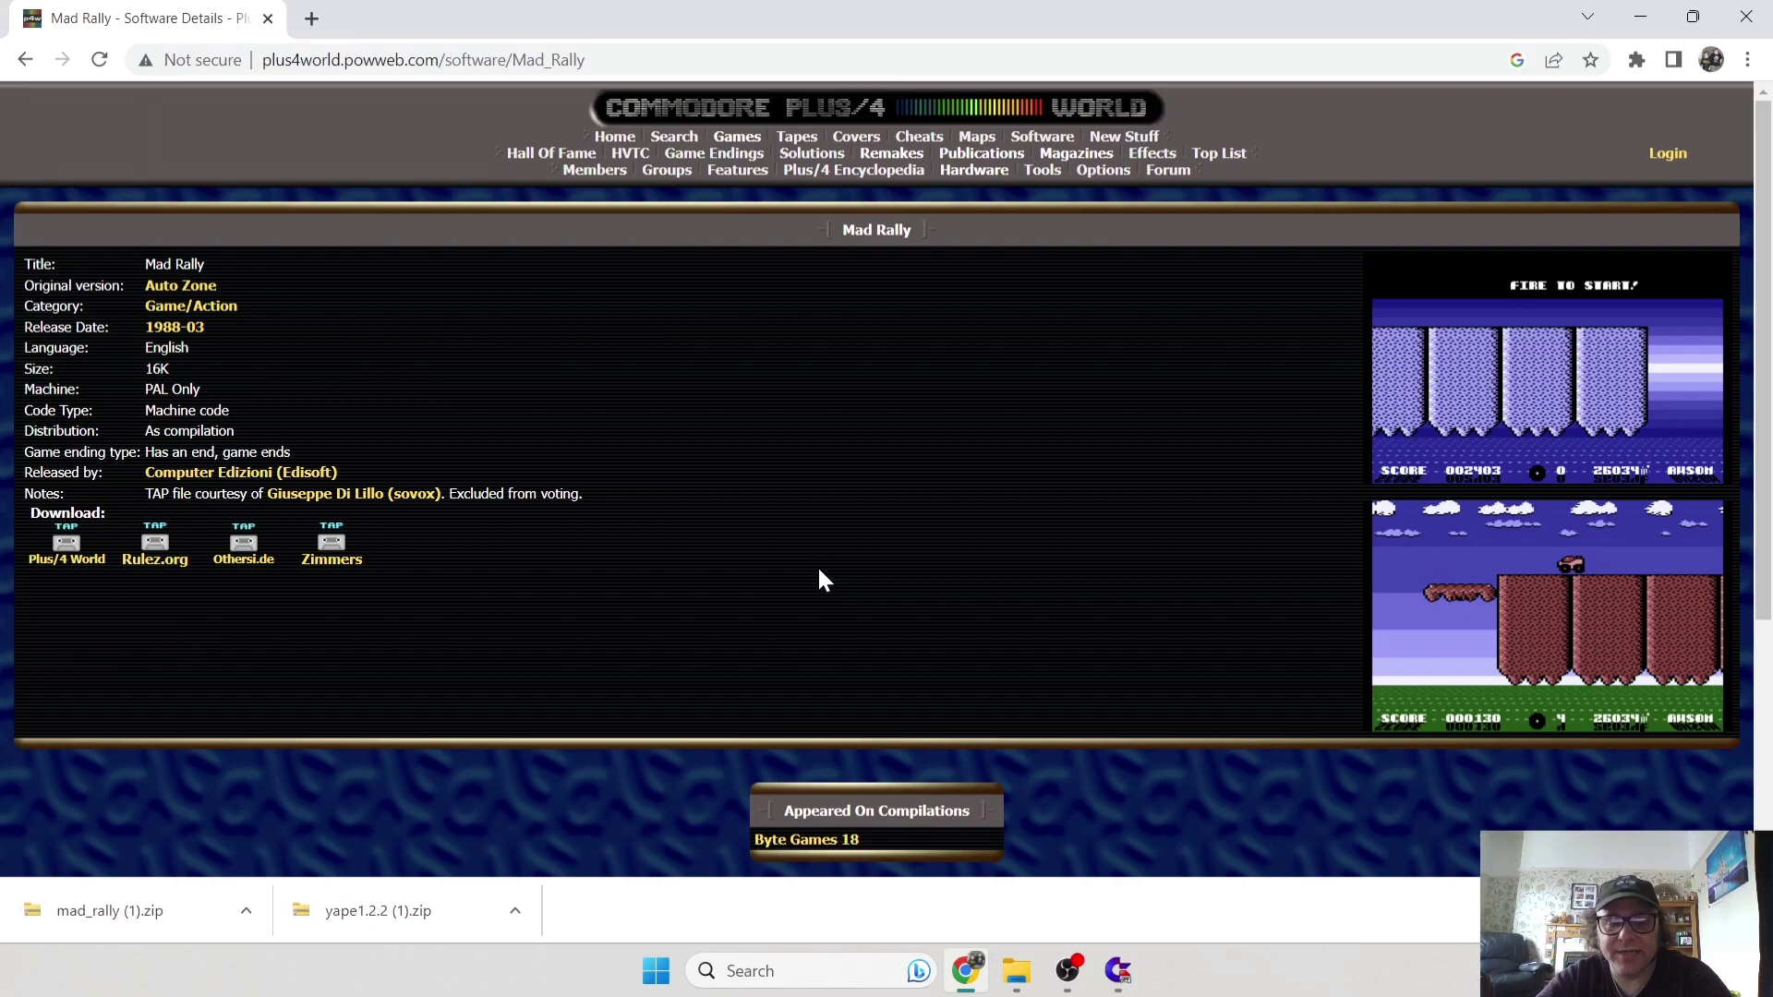
Drag mad_rally (1).zip from the download bar onto the desktop and minimize Chrome
double_click(778, 11)
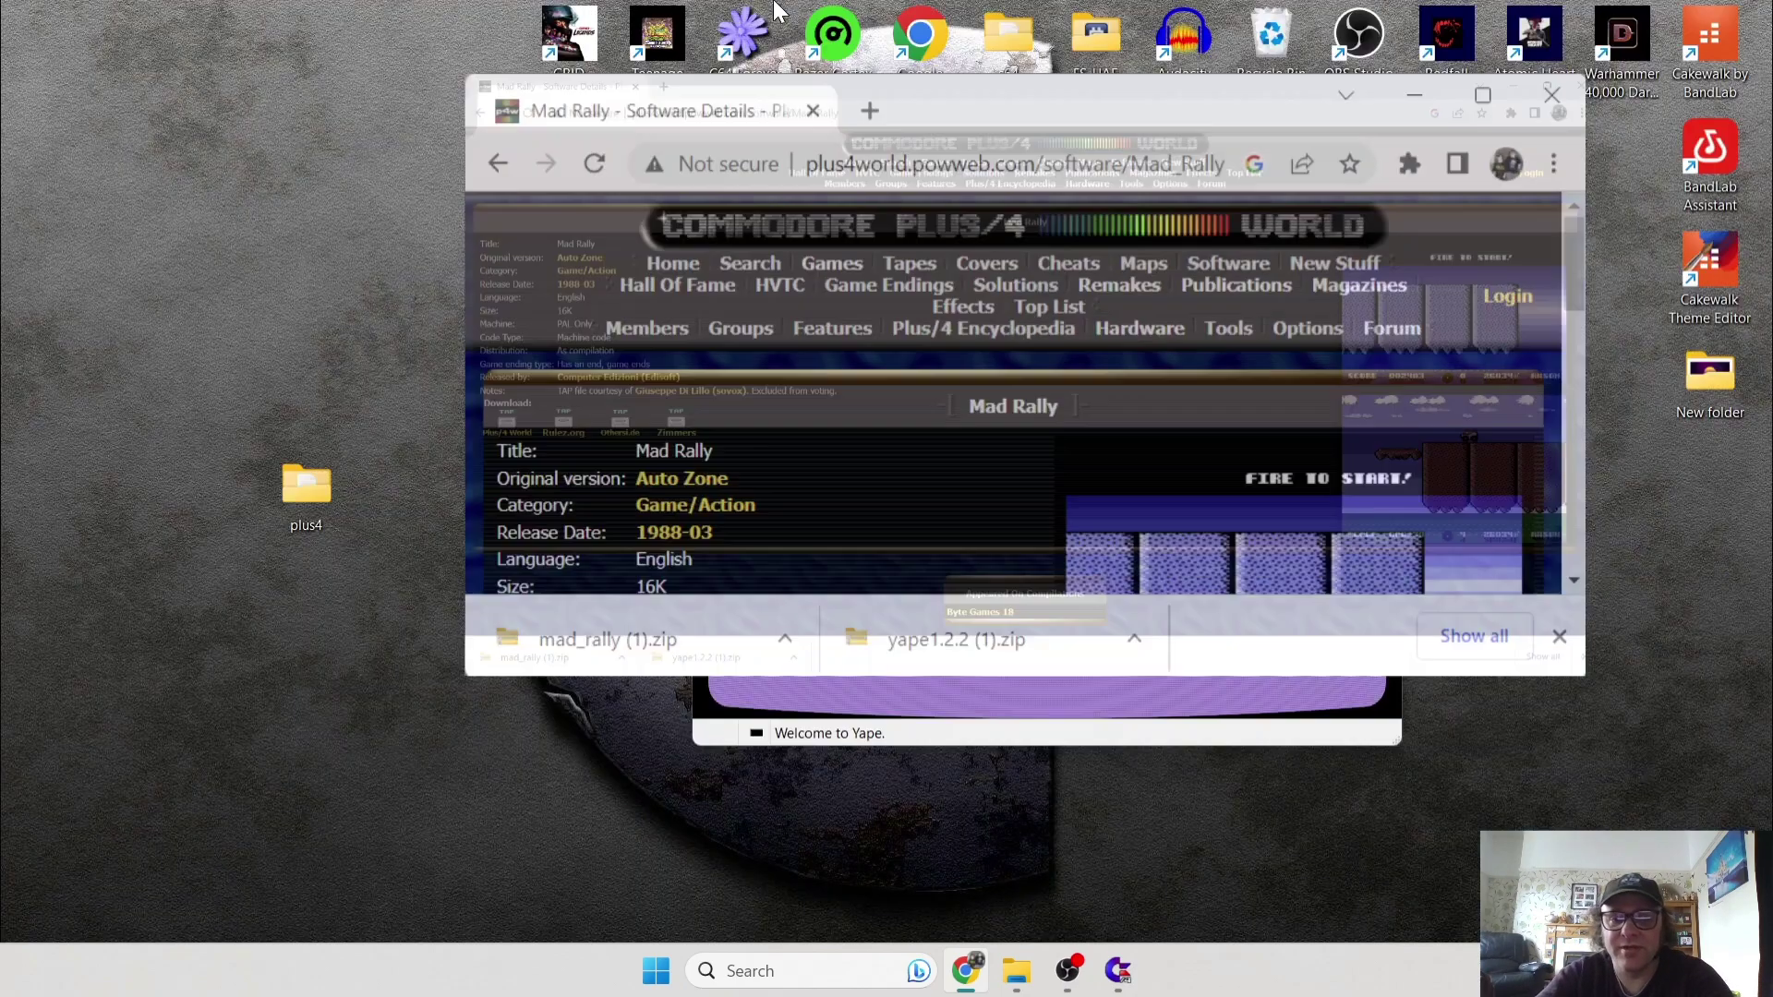
drag(744, 539, 209, 175)
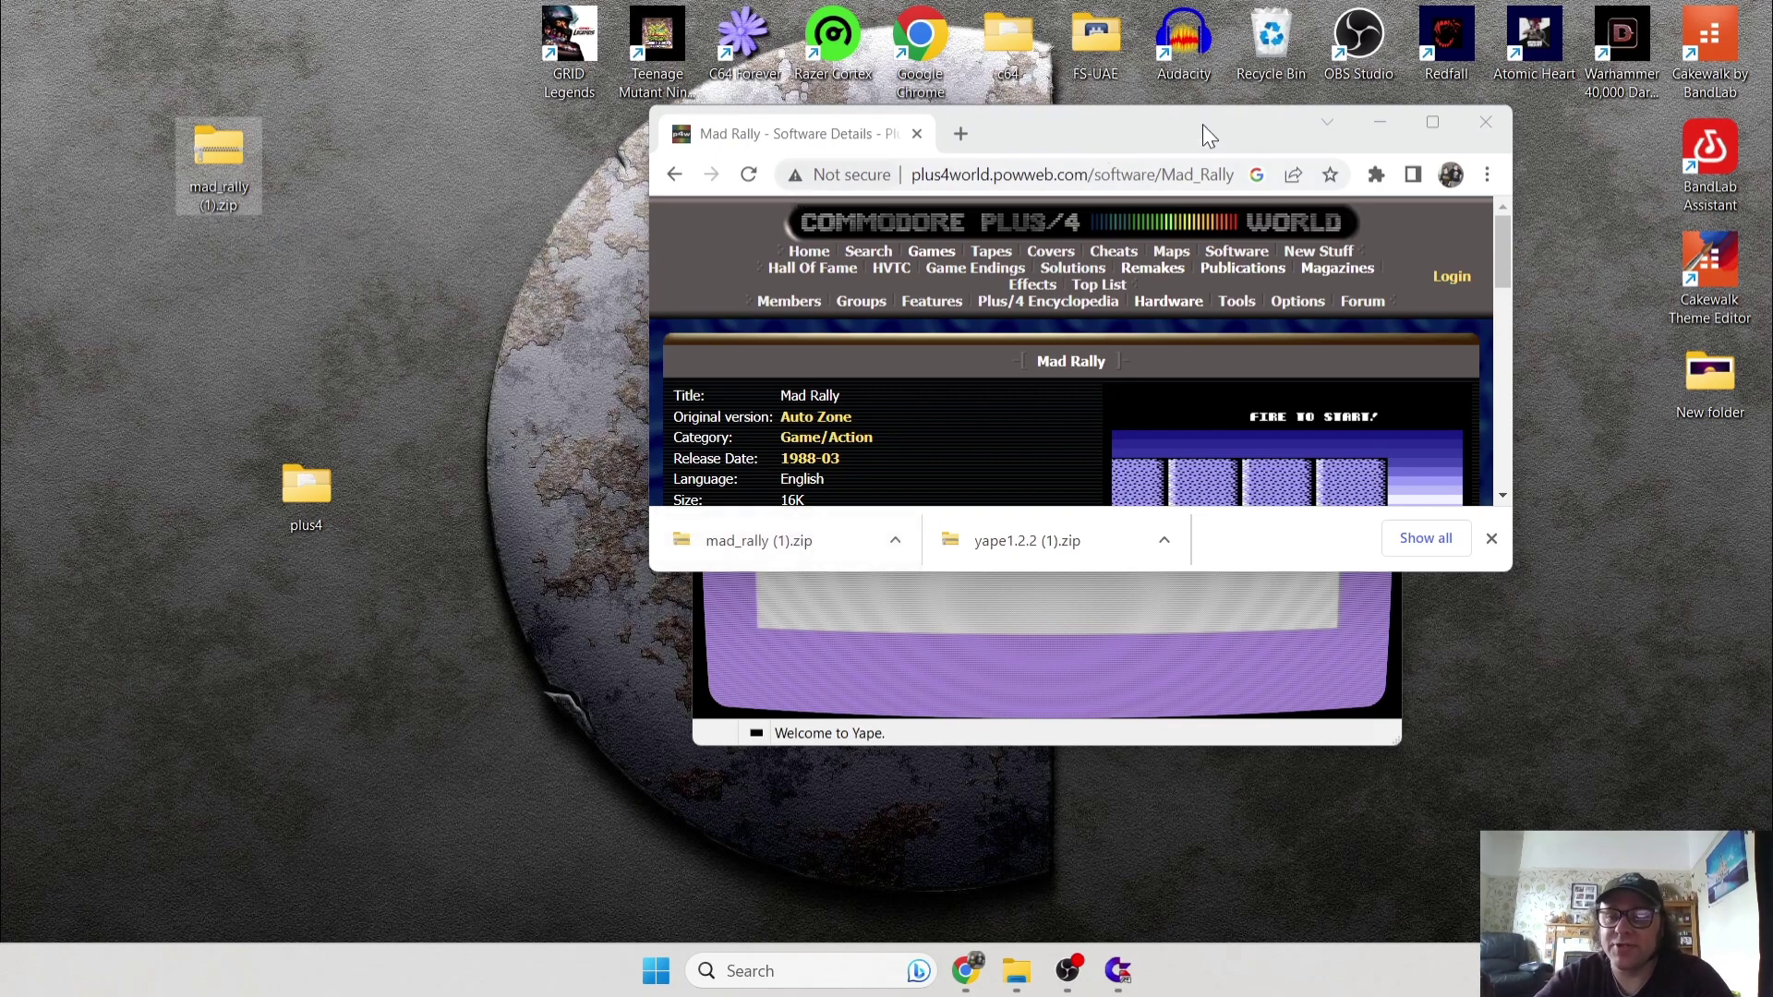
click(1387, 125)
click(1388, 125)
Extract mad_rally.tap from the zip onto the desktop
double_click(214, 152)
drag(417, 146, 932, 104)
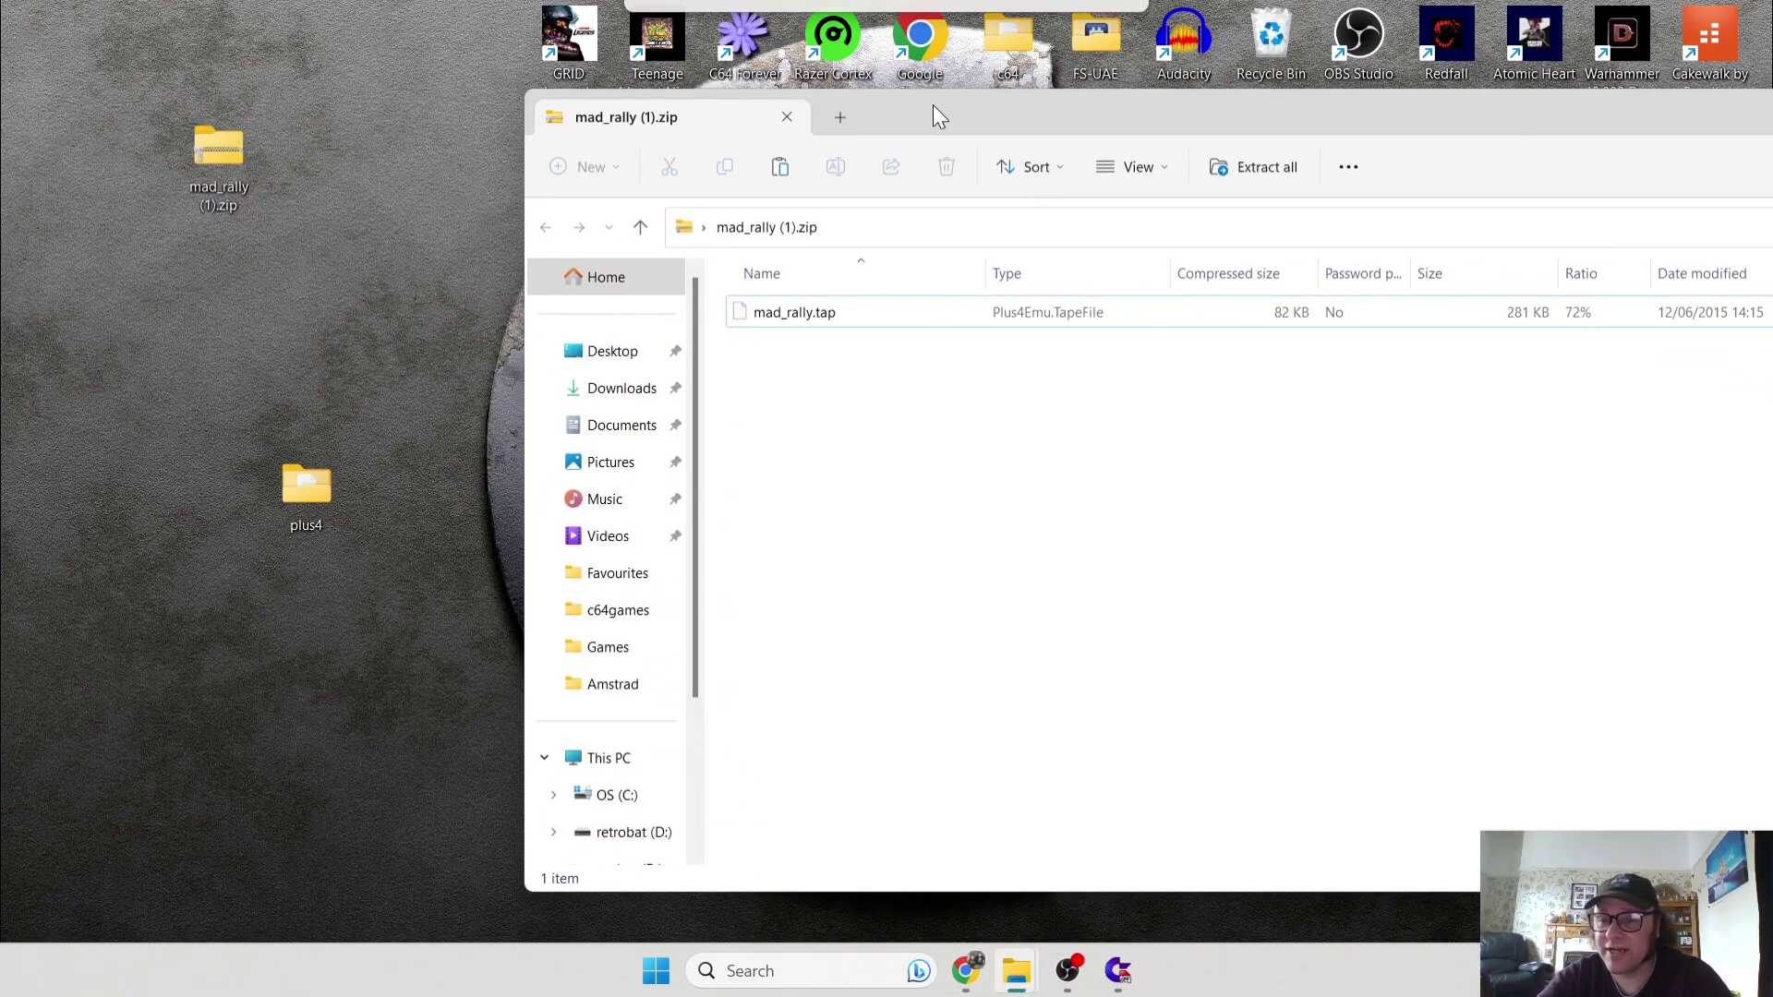
drag(804, 314, 377, 234)
drag(1397, 130, 634, 151)
Close the zip window, delete mad_rally (1).zip, and open the plus4 folder
click(1471, 124)
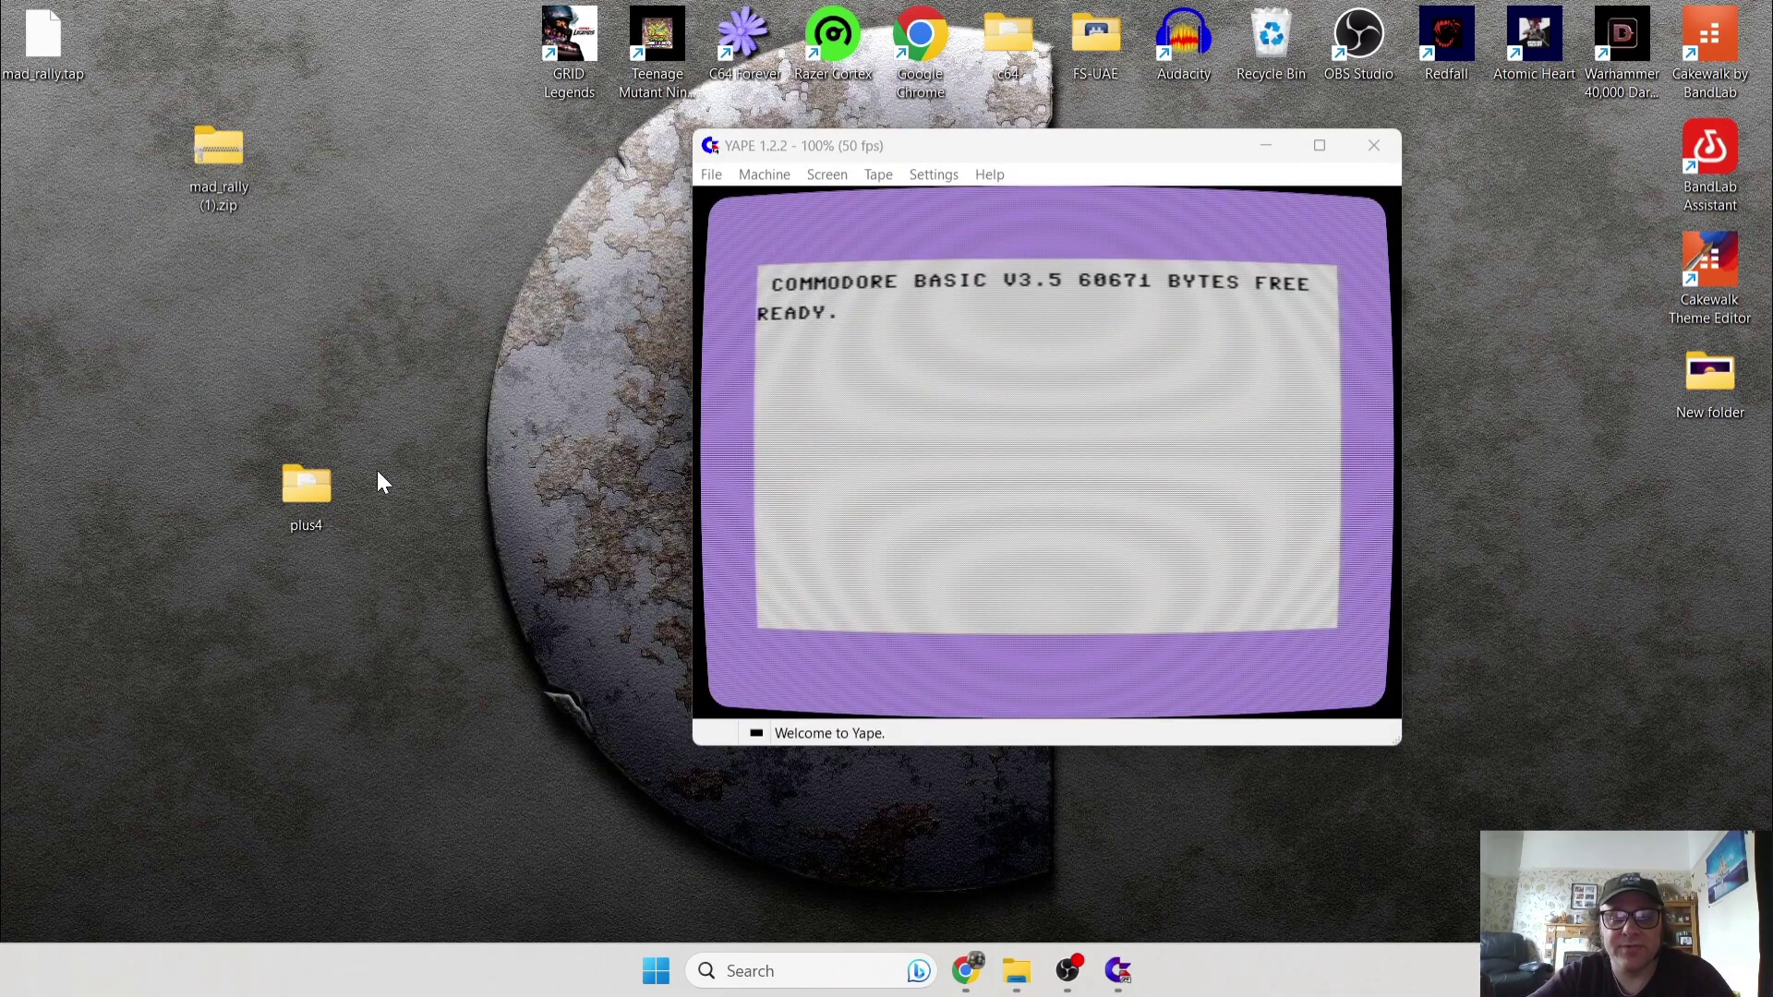
drag(214, 153, 1284, 32)
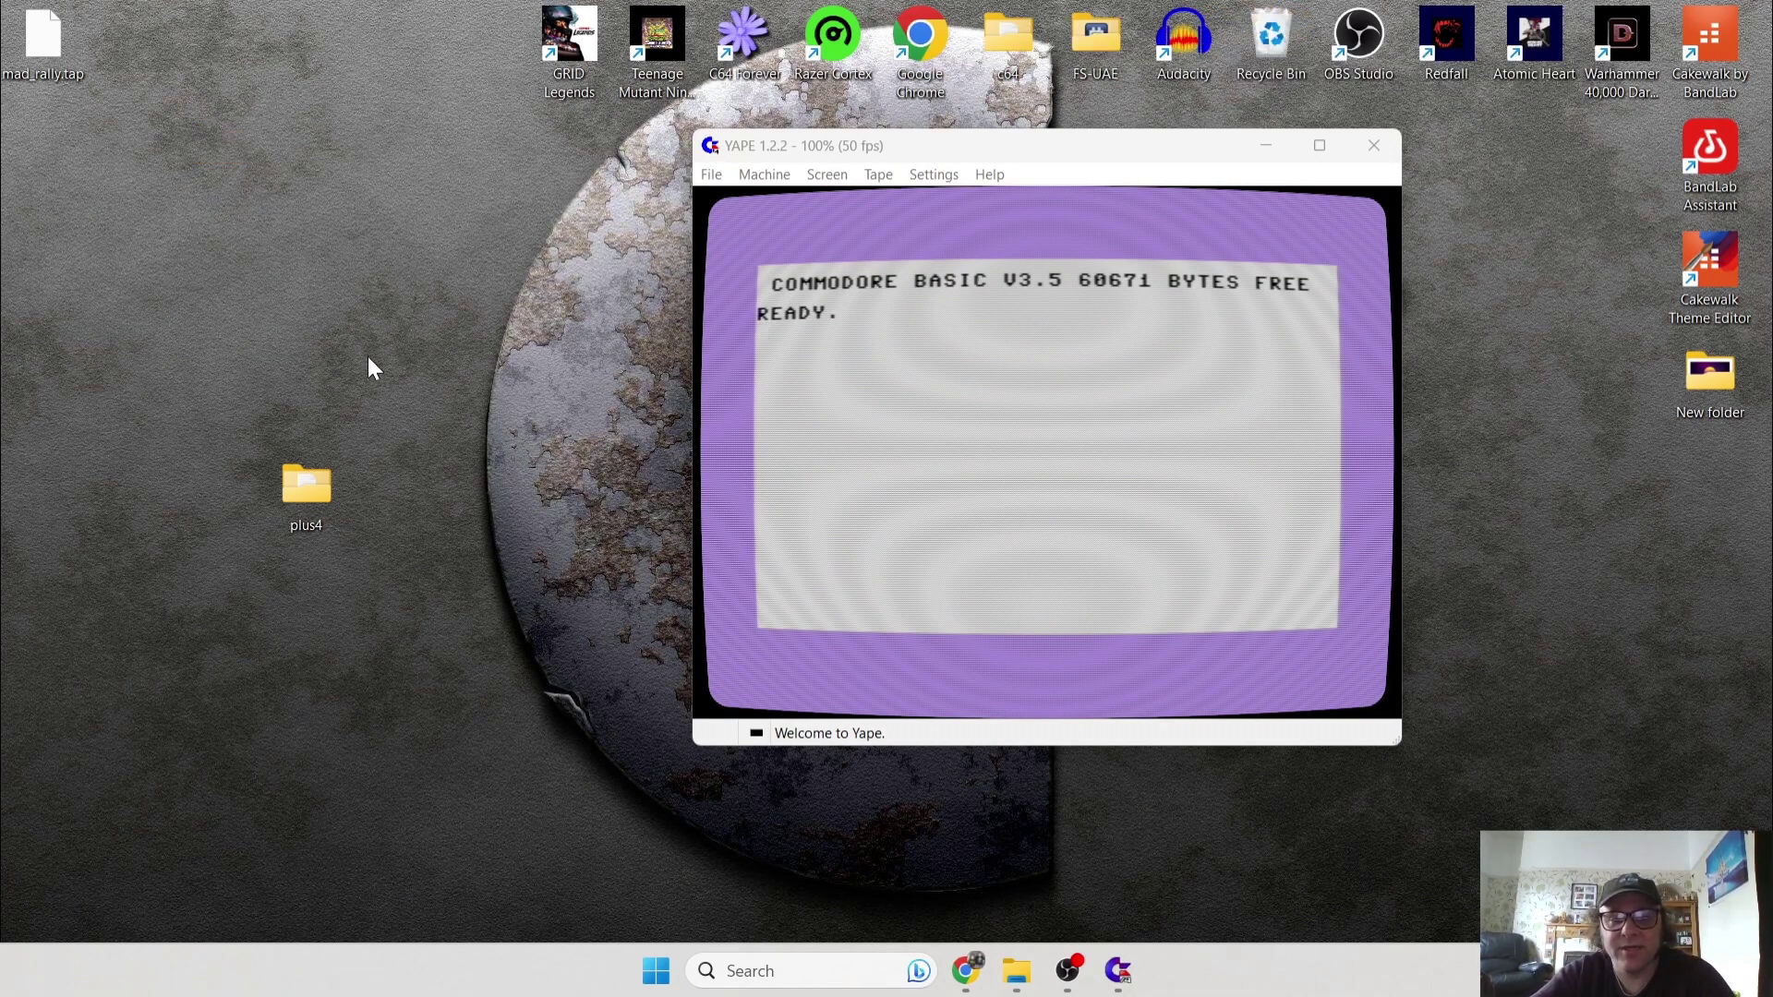
double_click(306, 487)
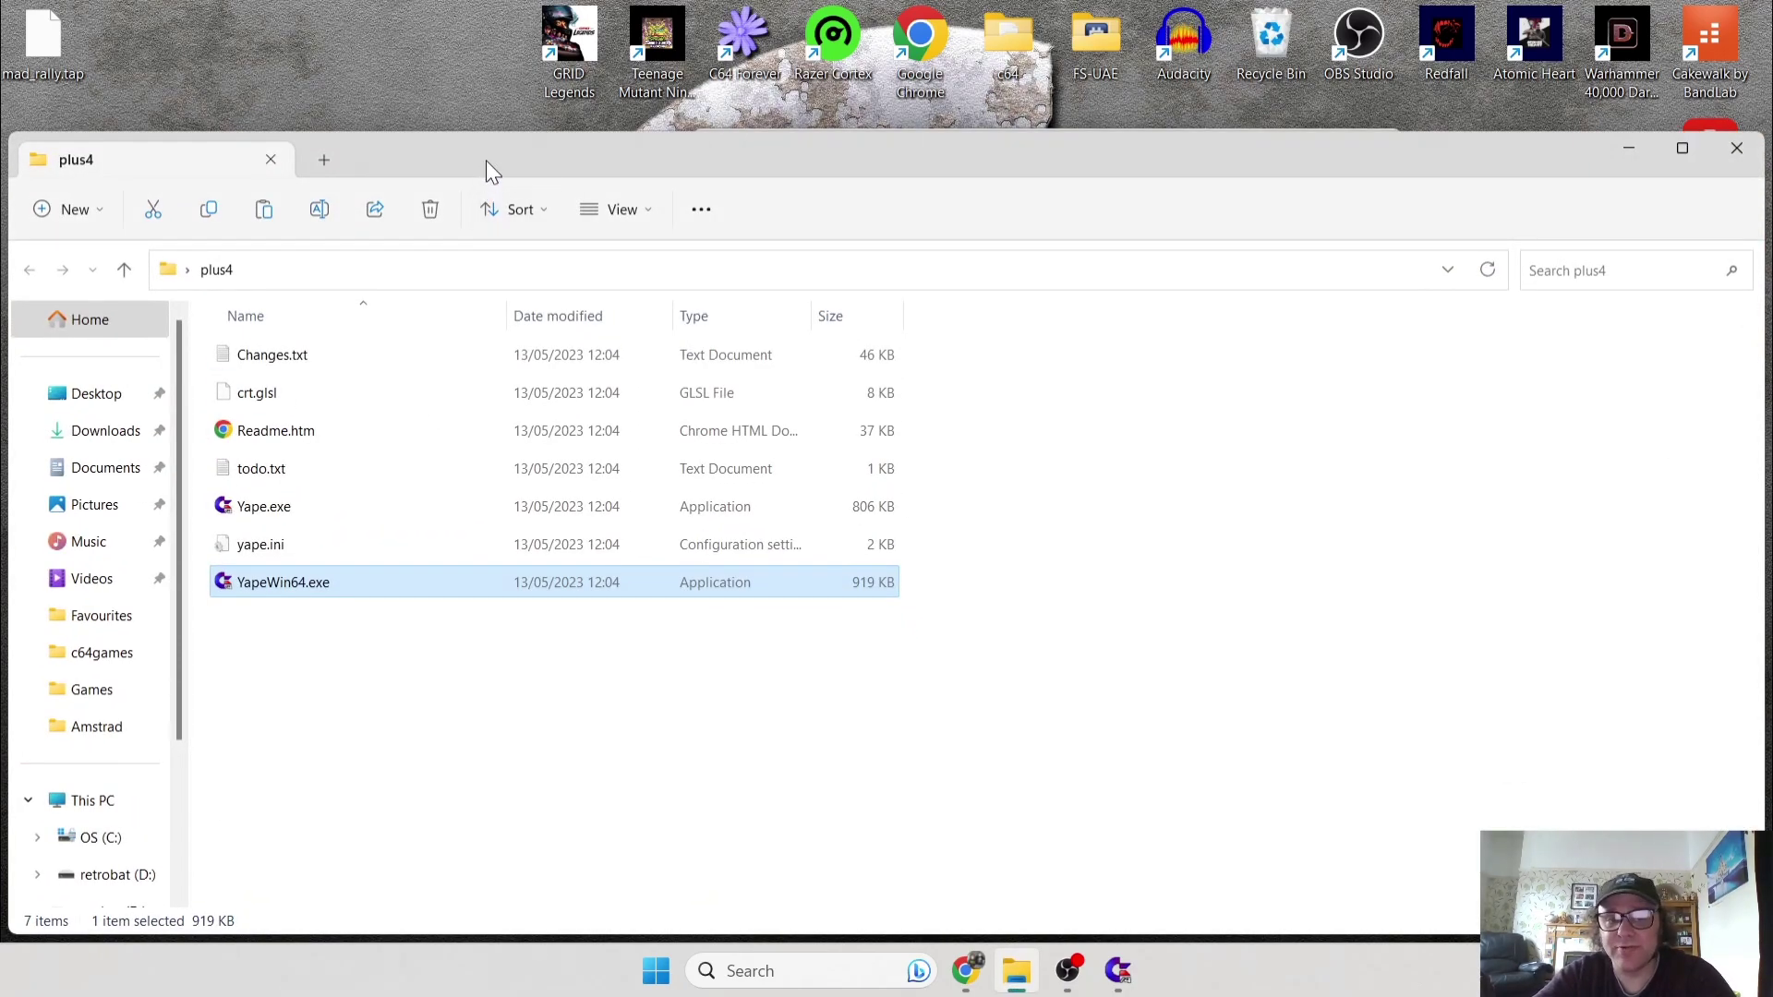
Create a new folder named games inside plus4
drag(488, 159, 876, 119)
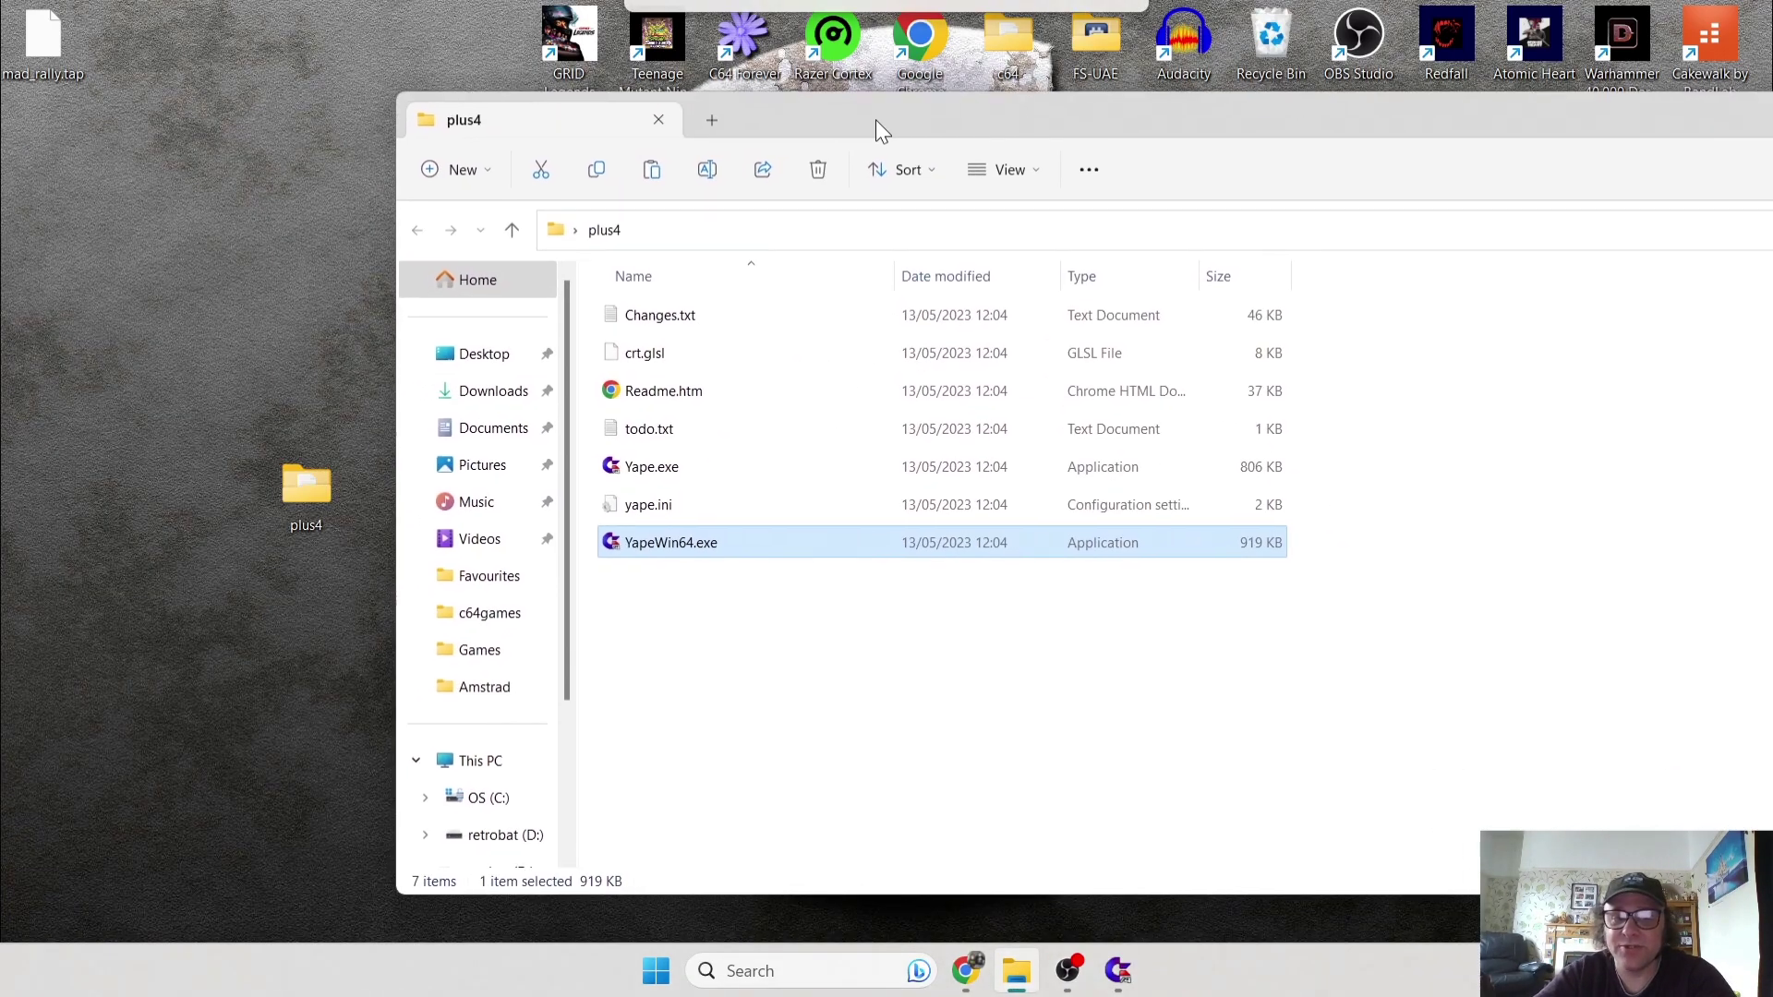
click(825, 693)
right_click(826, 692)
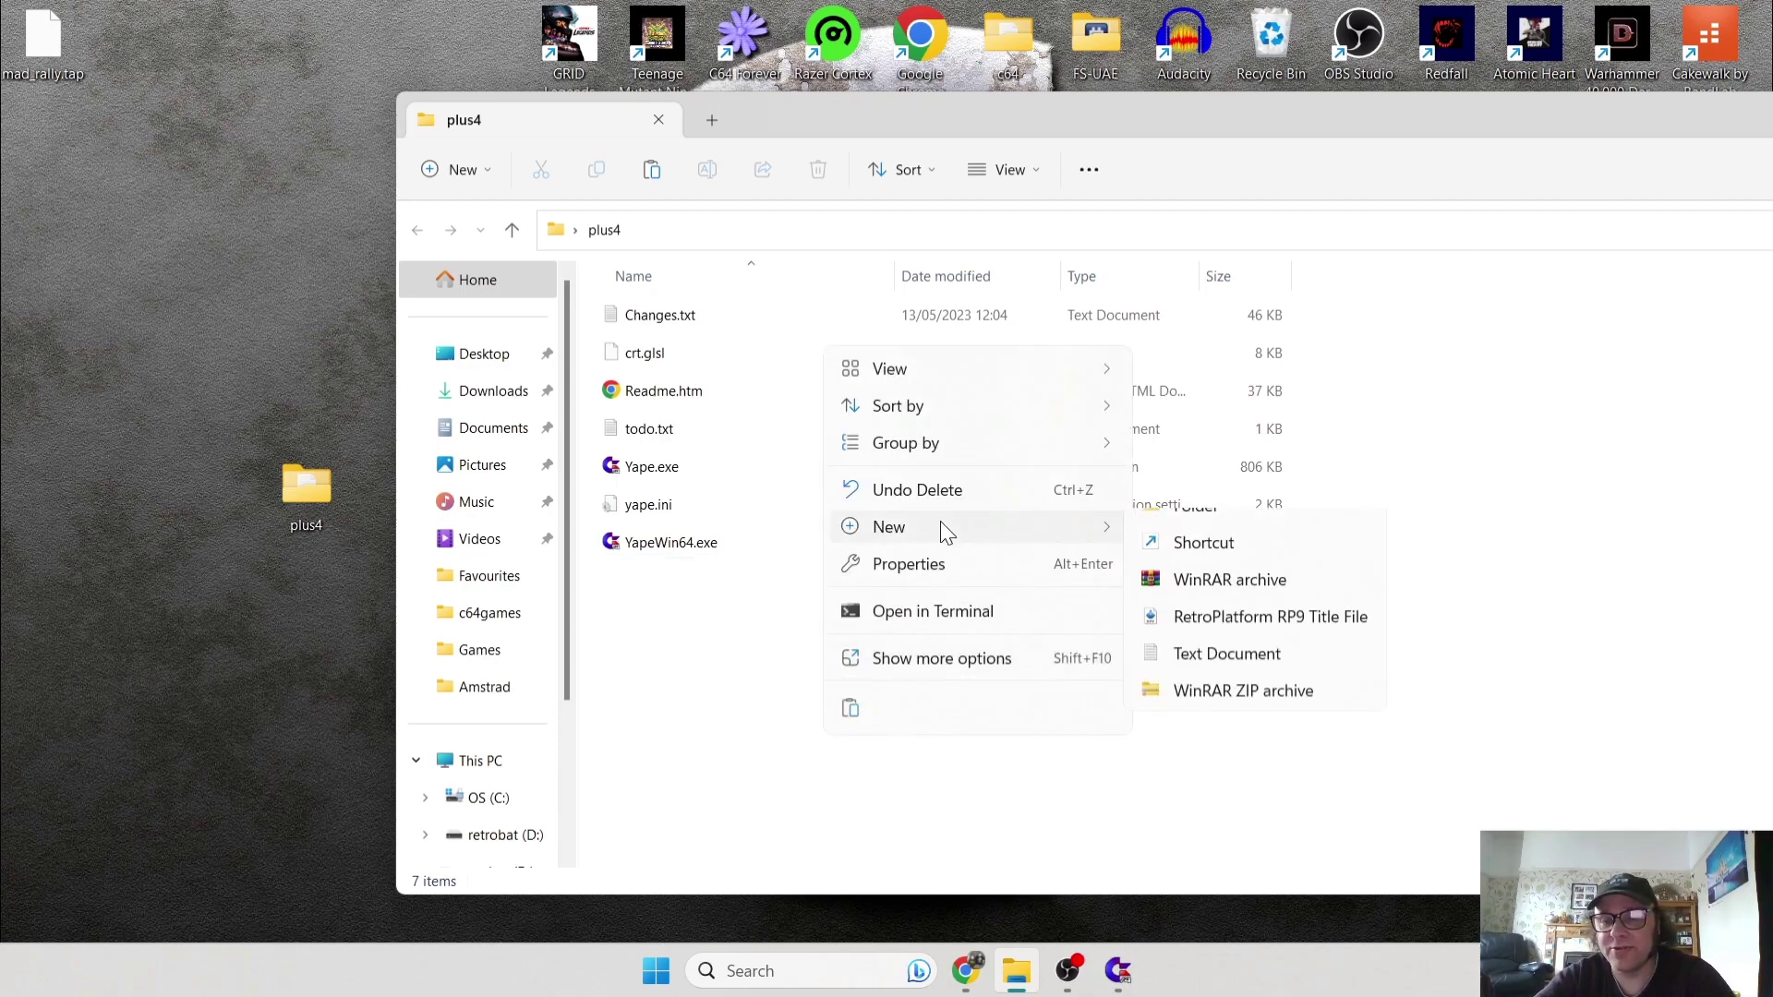
click(1268, 538)
text(games)
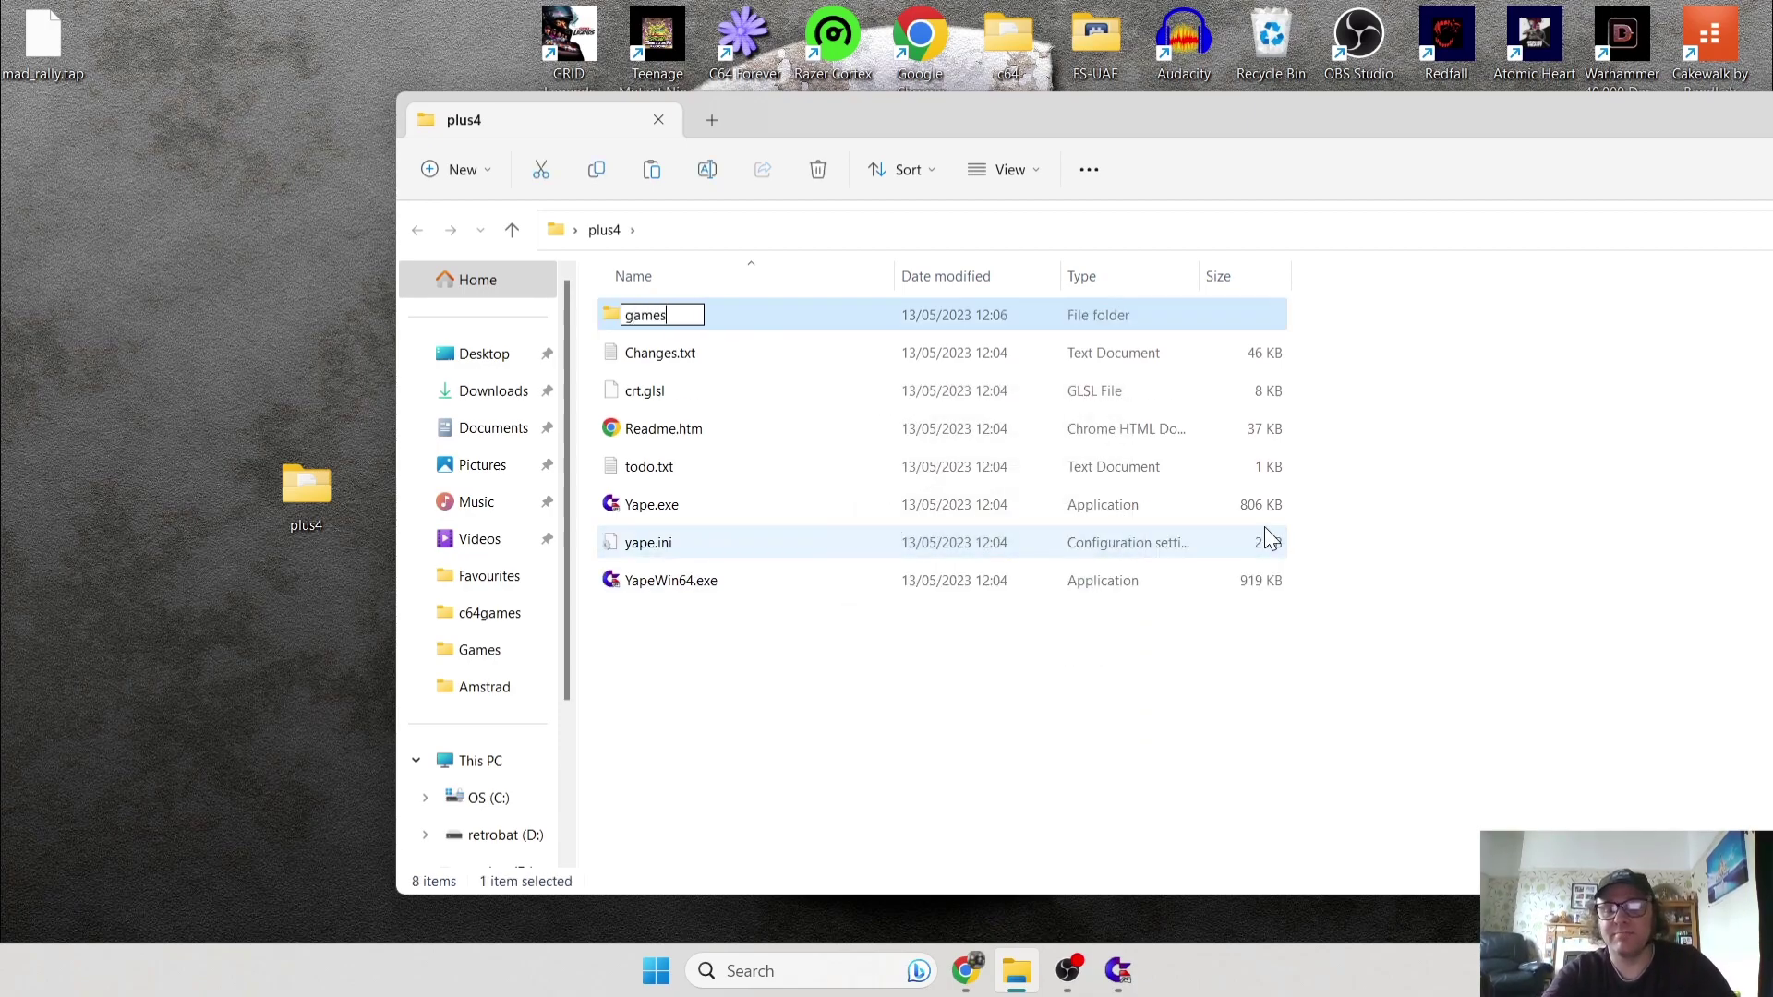
key(Return)
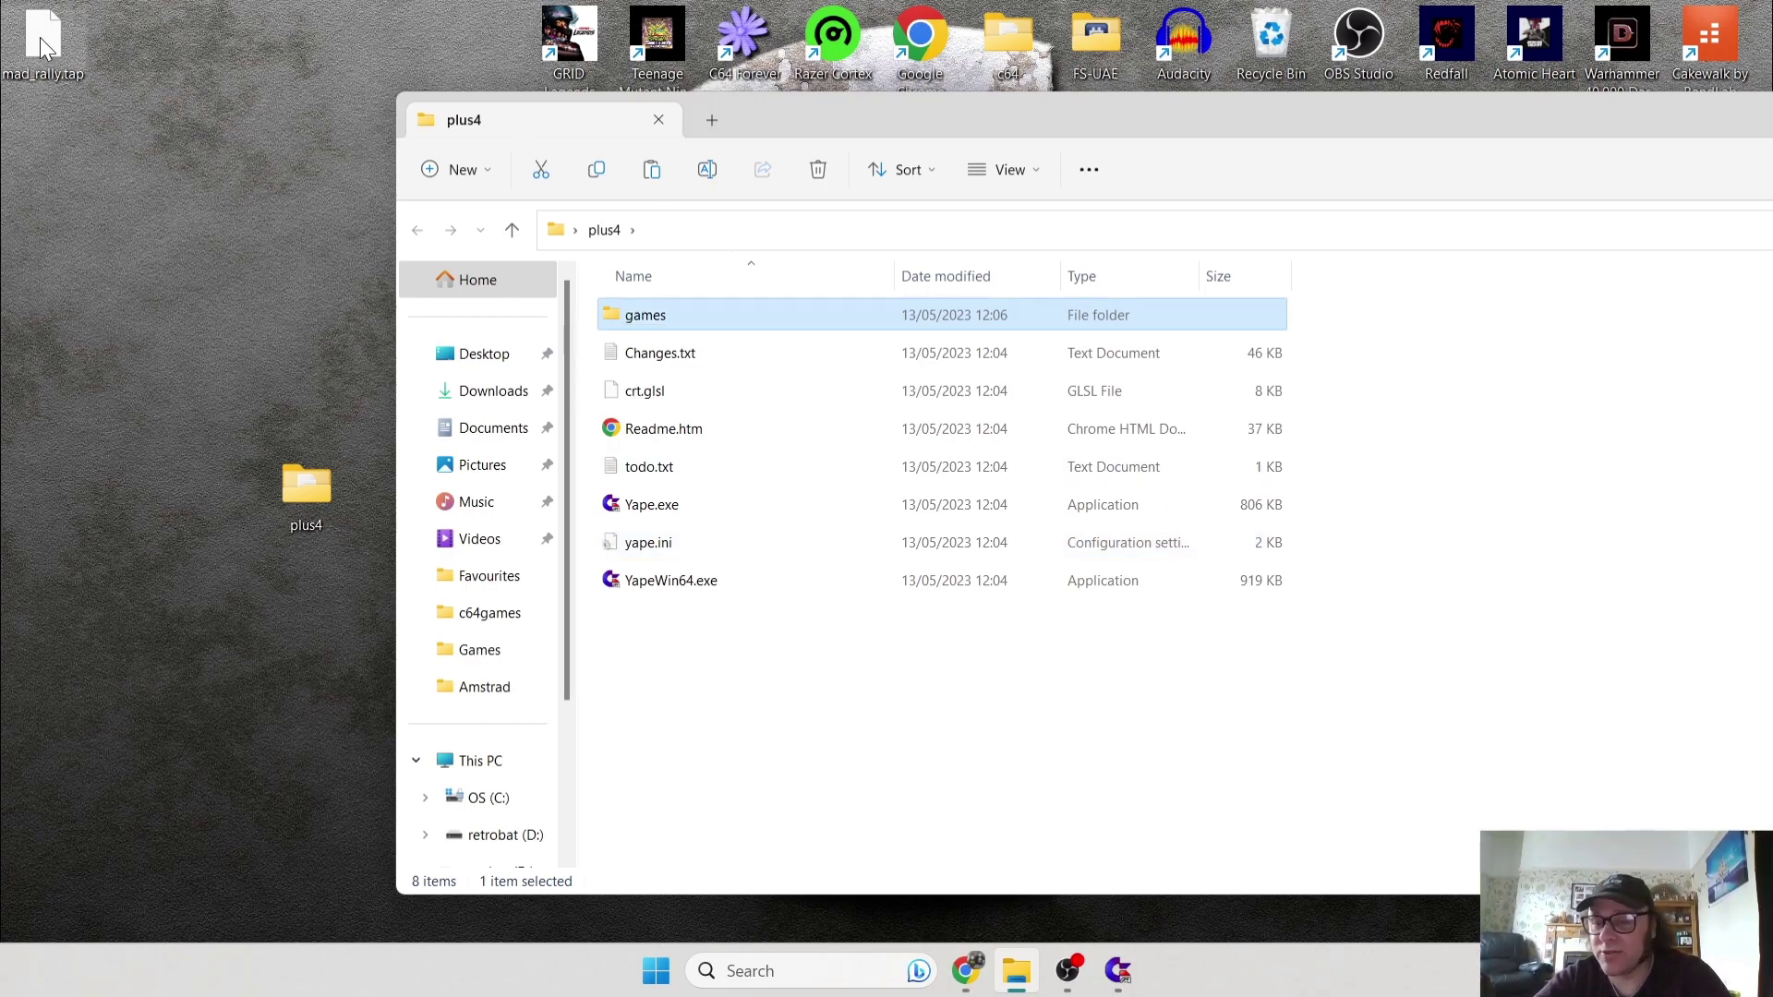
Move mad_rally.tap into the games folder and close the plus4 window
drag(40, 37, 661, 311)
drag(1614, 119, 1191, 104)
click(1669, 96)
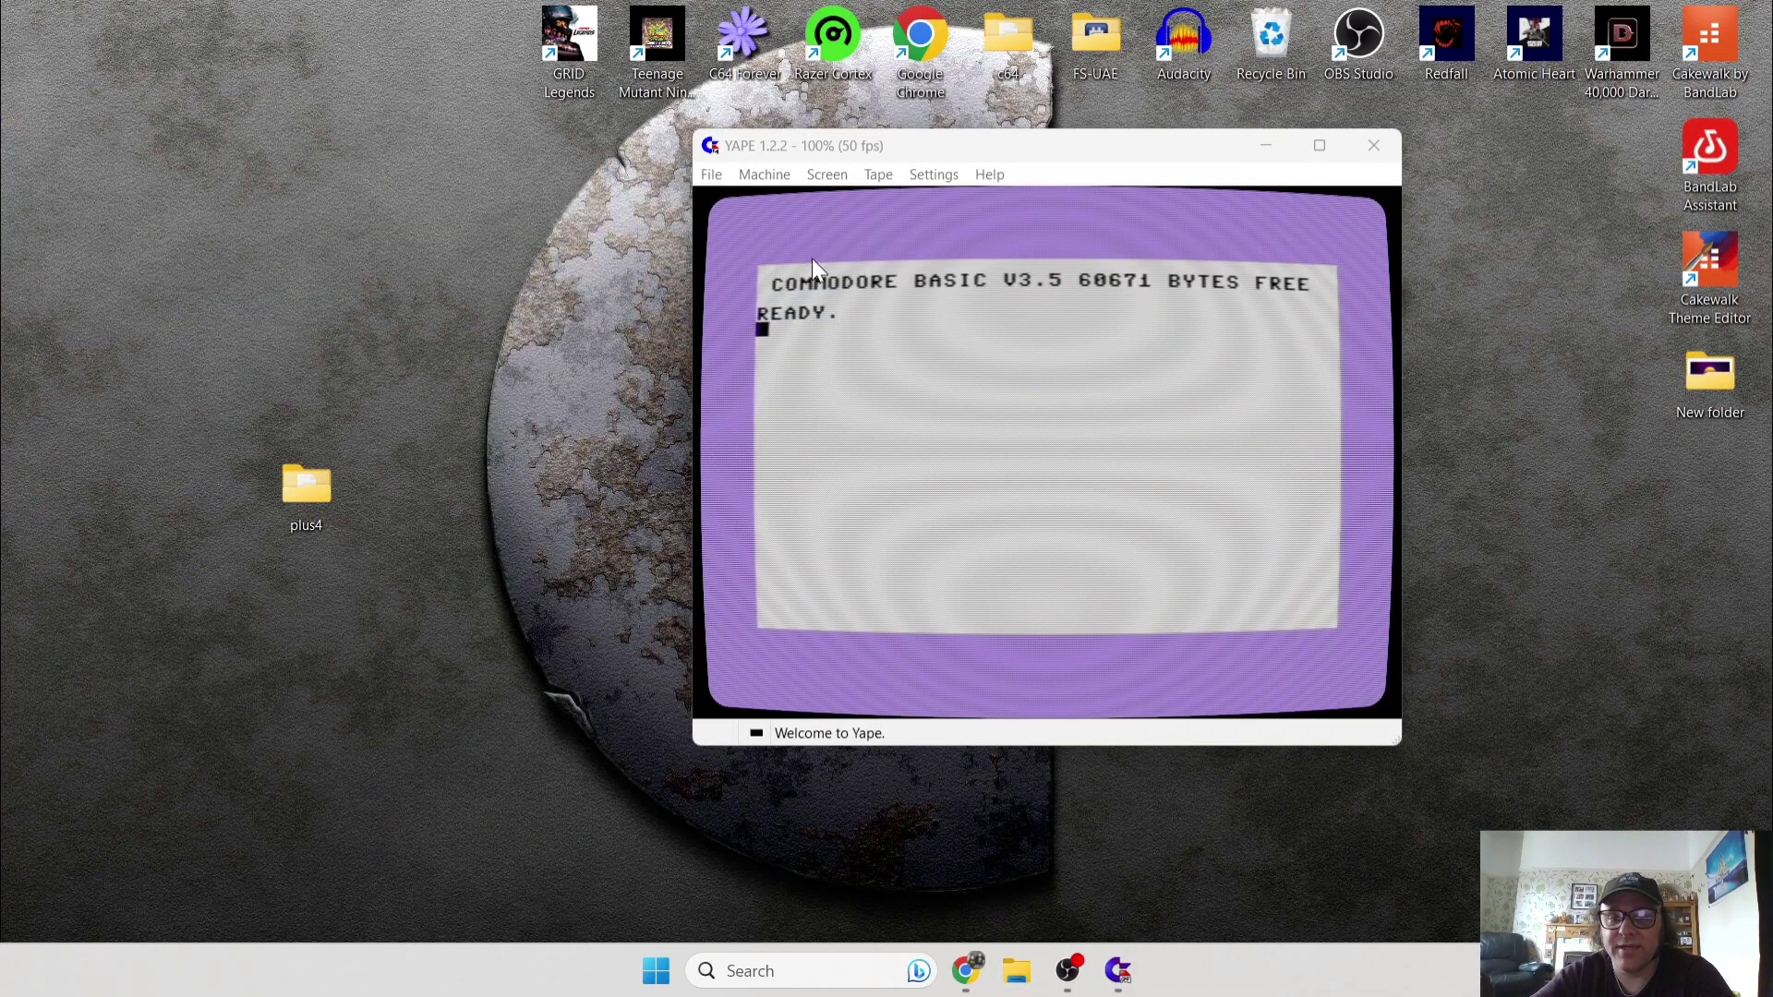
Attach mad_rally.tap from Desktop\plus4\games as YAPE's tape via Tape > Attach tape
click(920, 324)
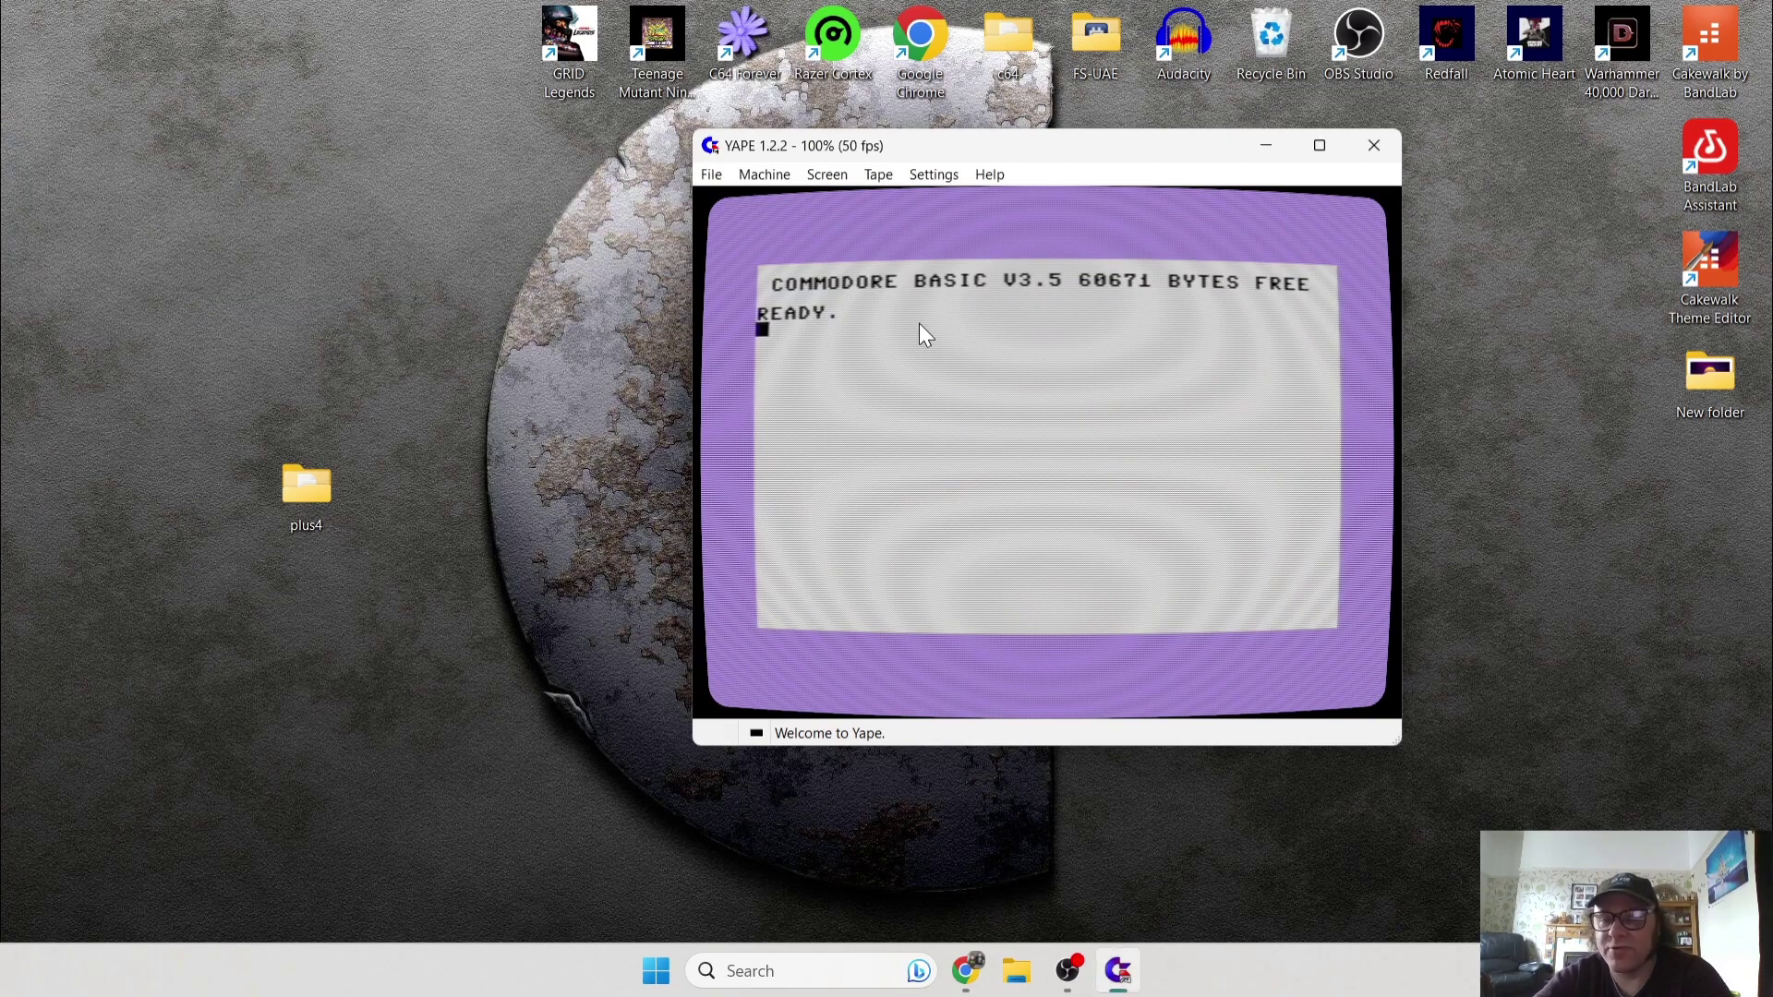
click(879, 176)
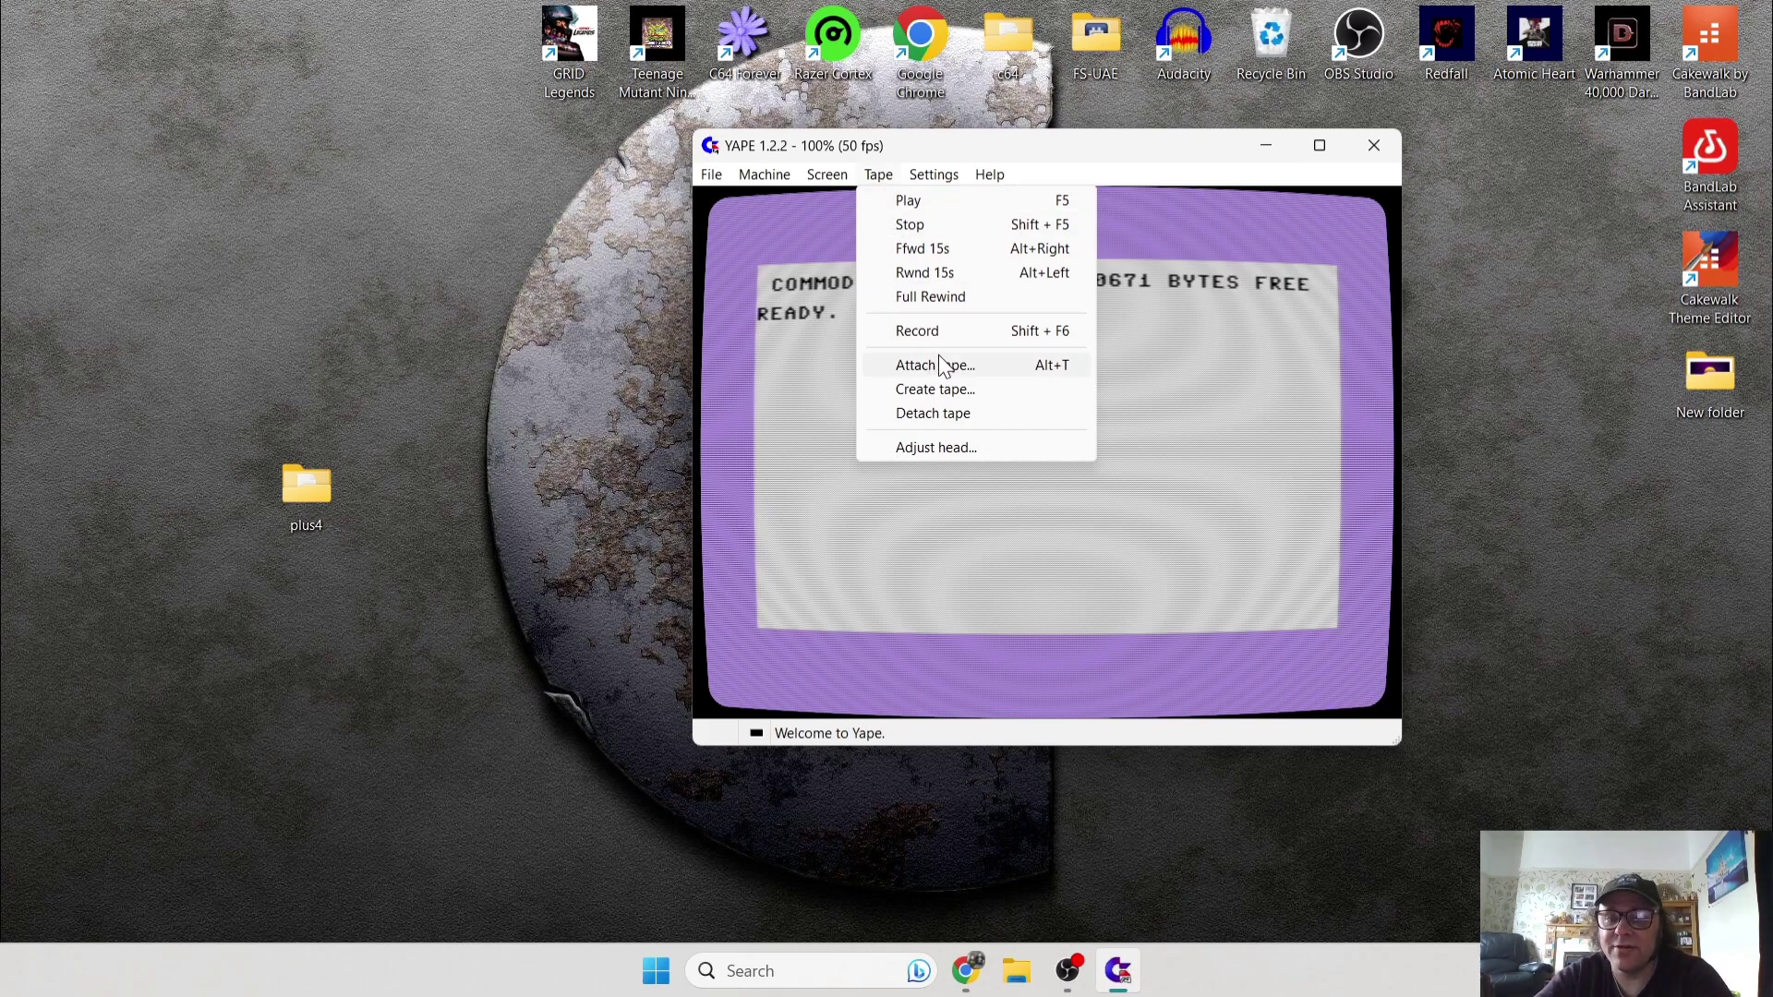
click(961, 365)
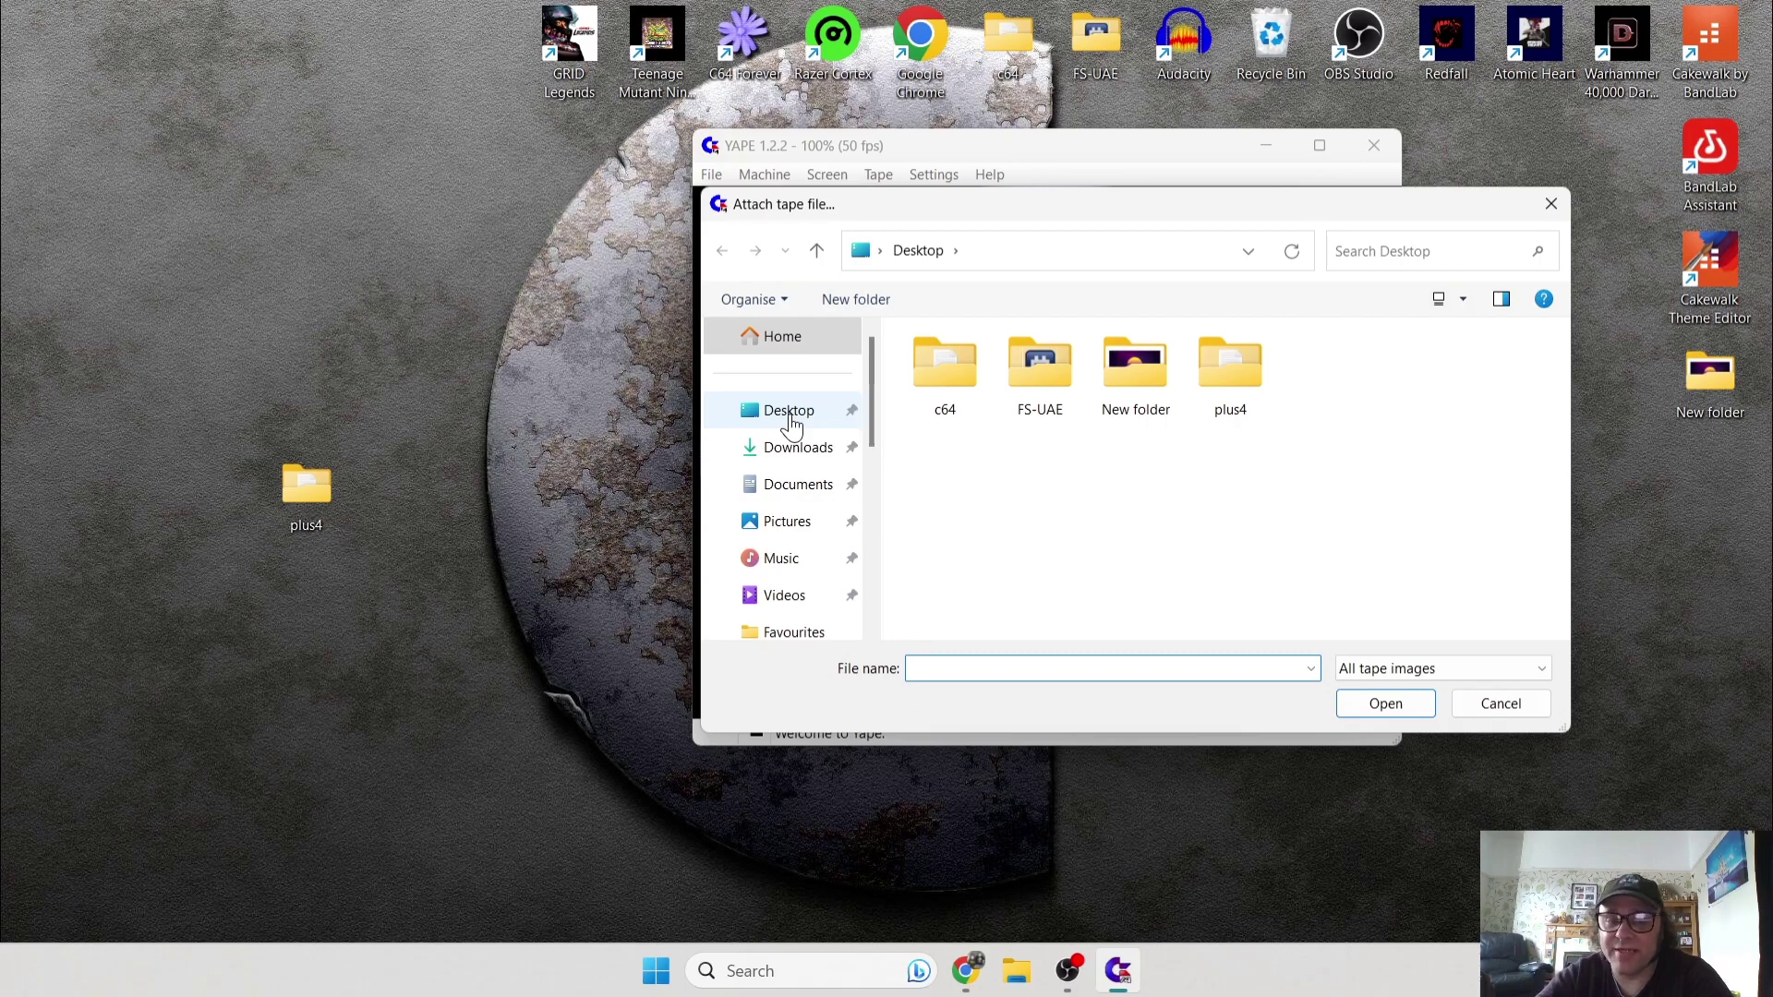
double_click(1250, 385)
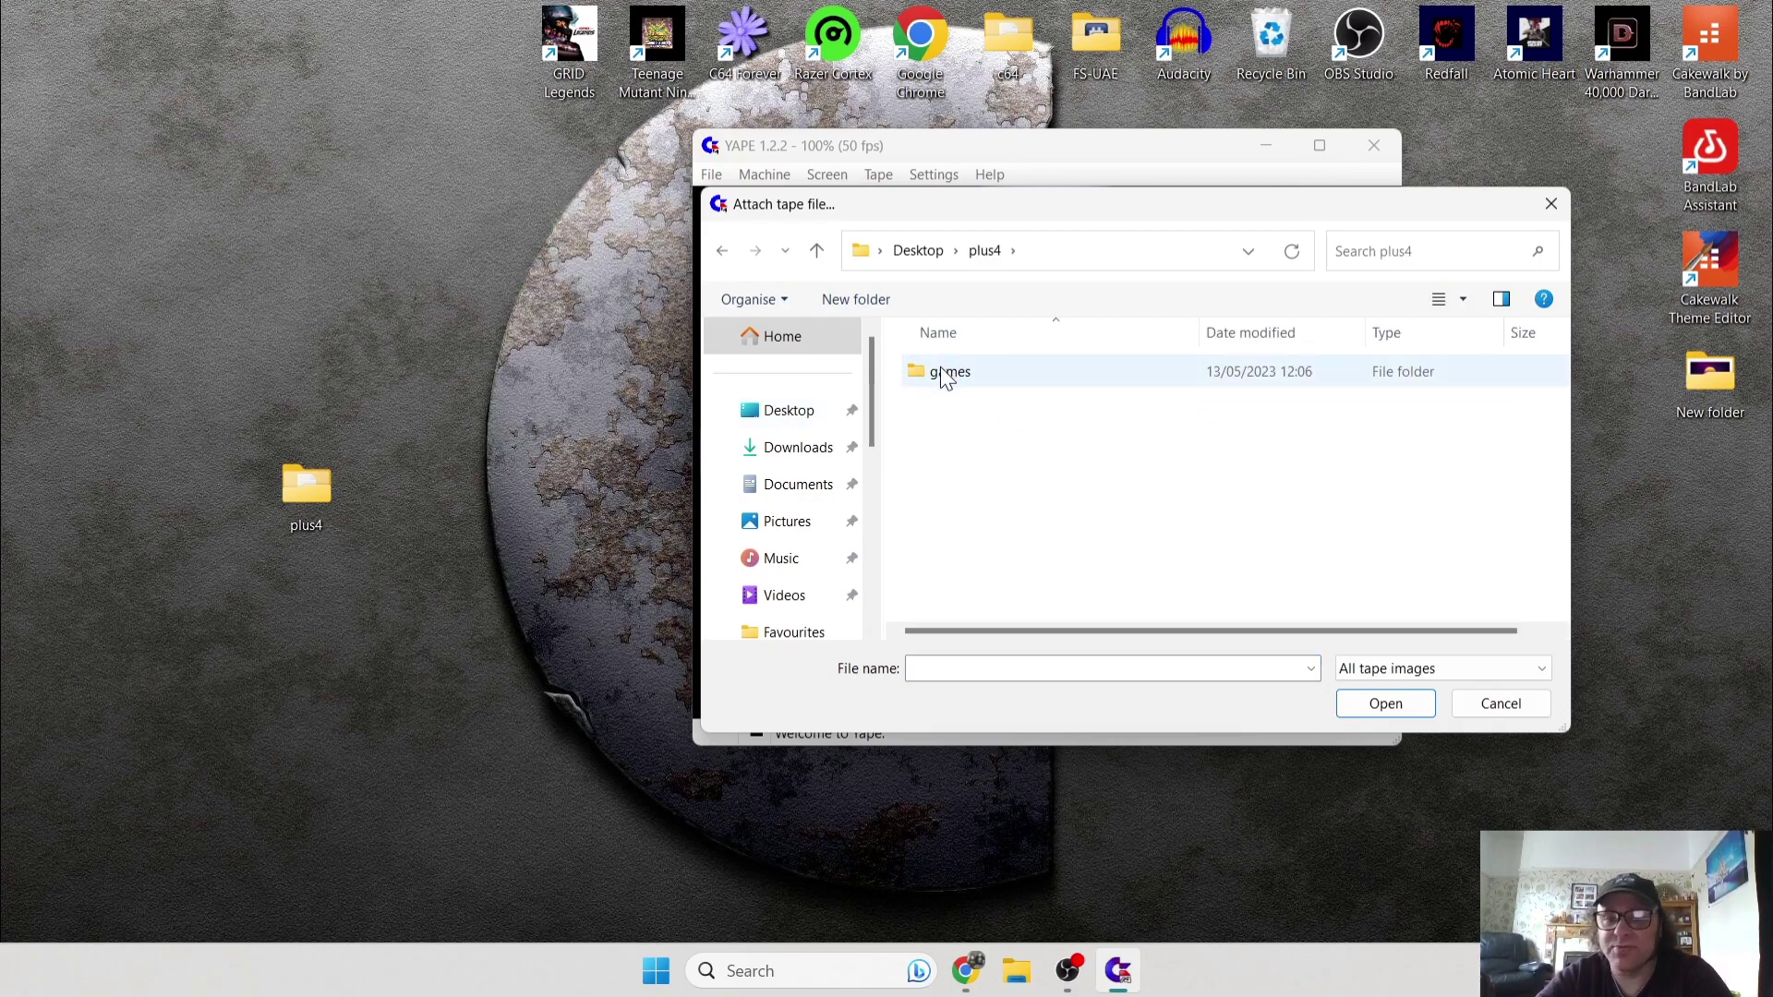
double_click(995, 379)
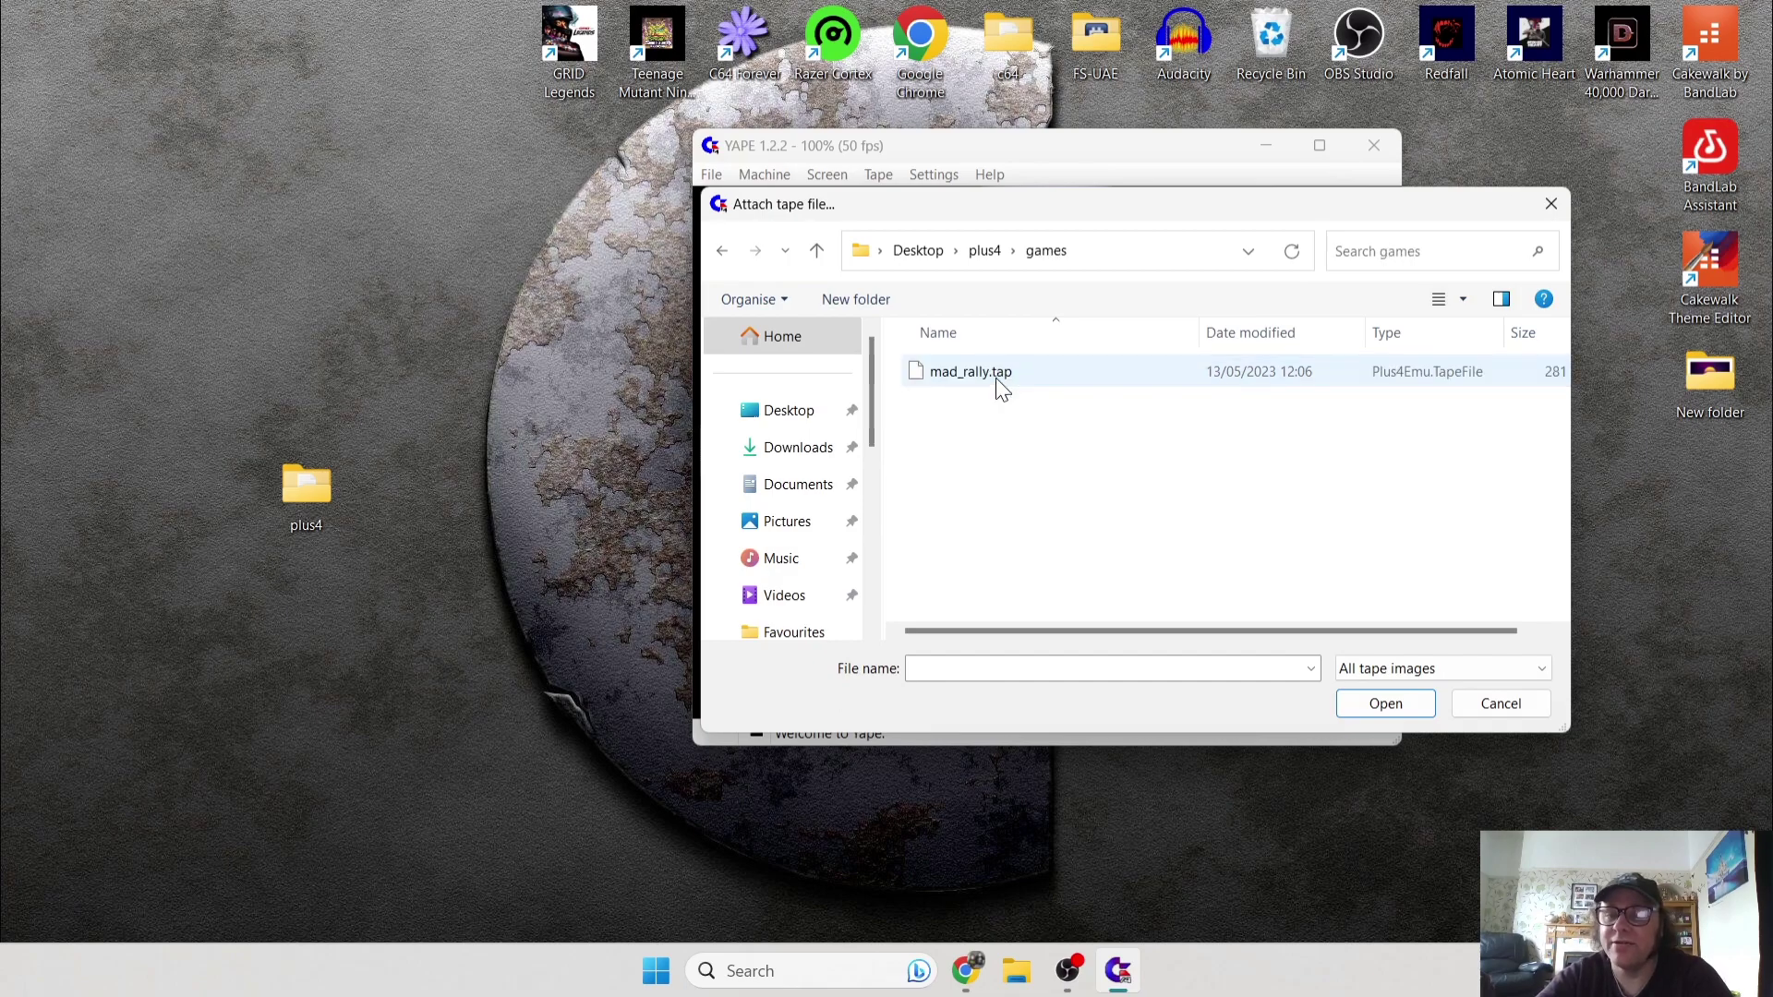
double_click(995, 379)
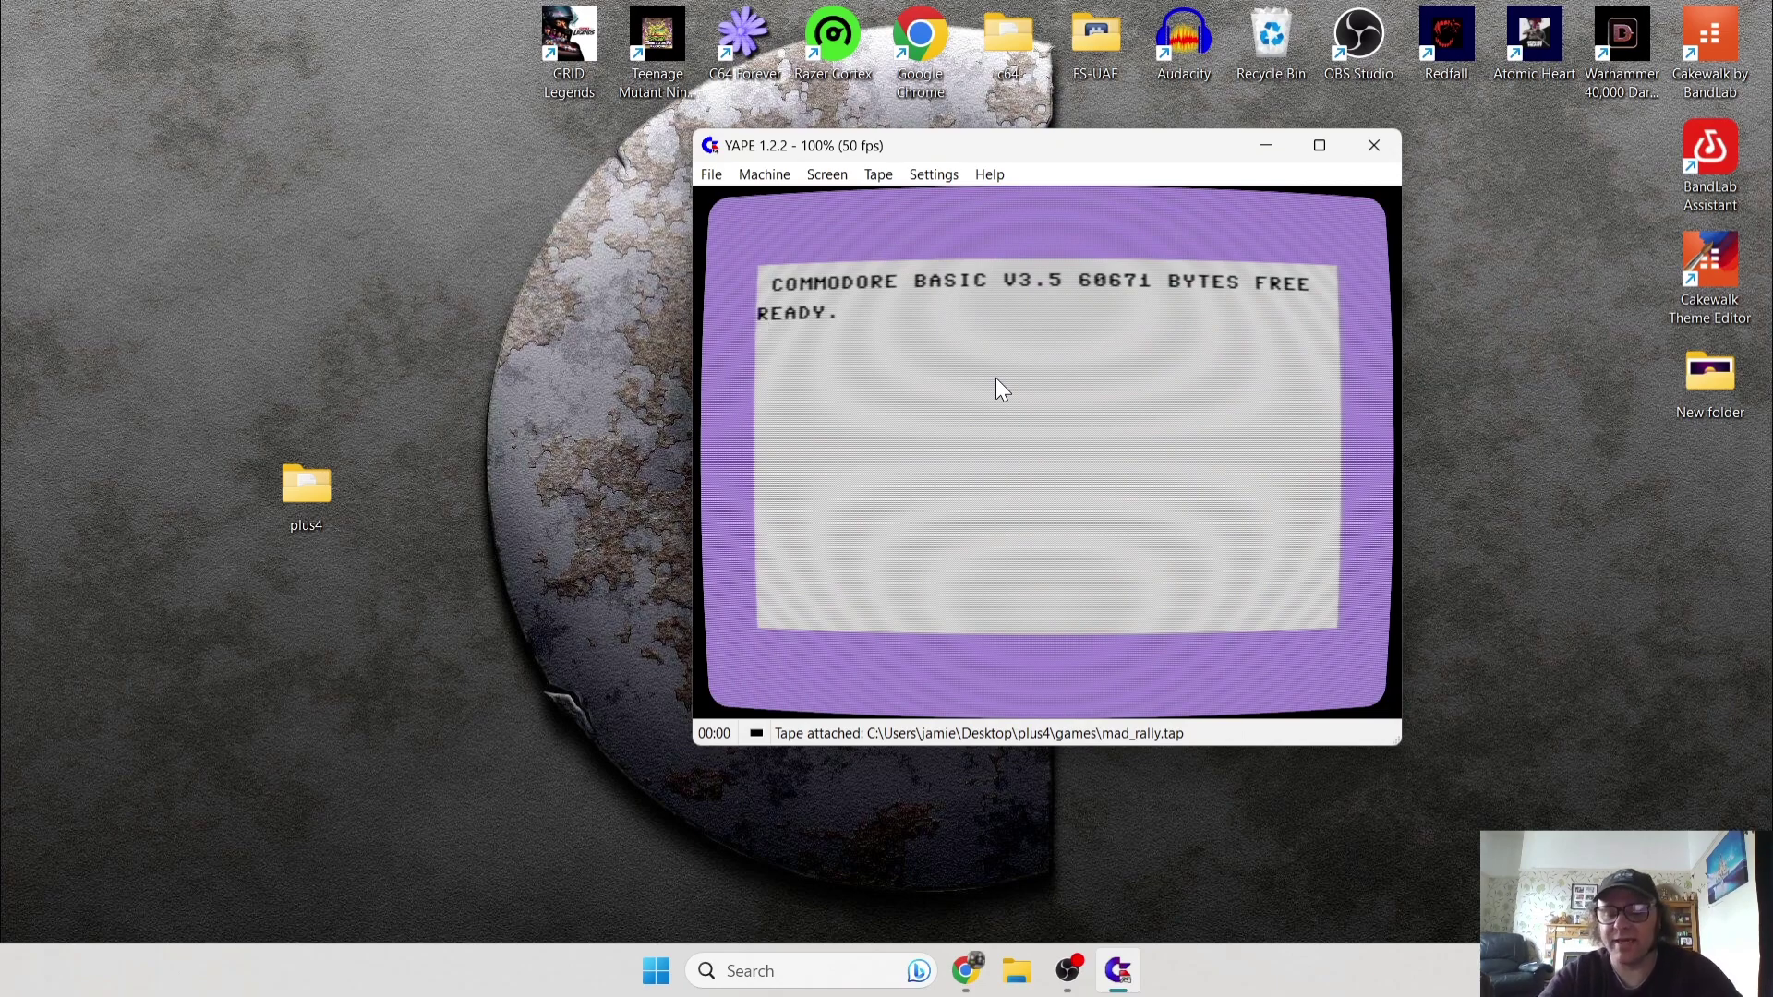
Load Mad Rally from tape with LOAD and Tape > Play, then switch to full screen
text(LOAD)
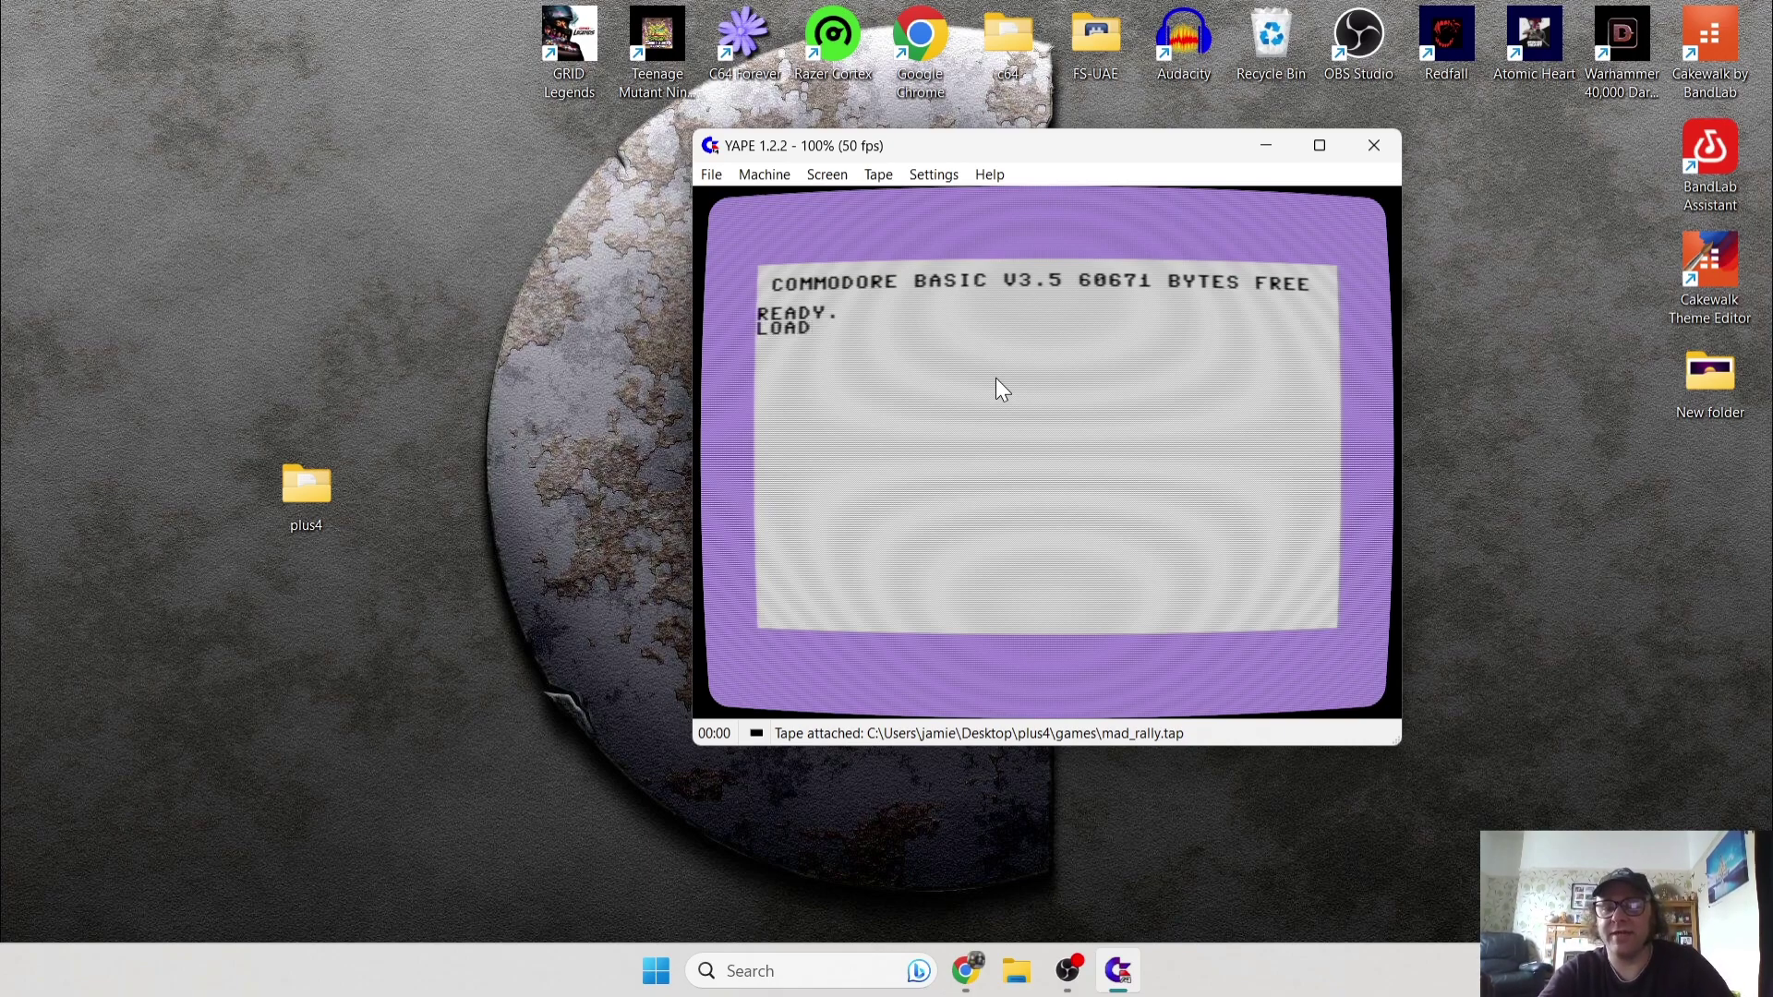
key(Return)
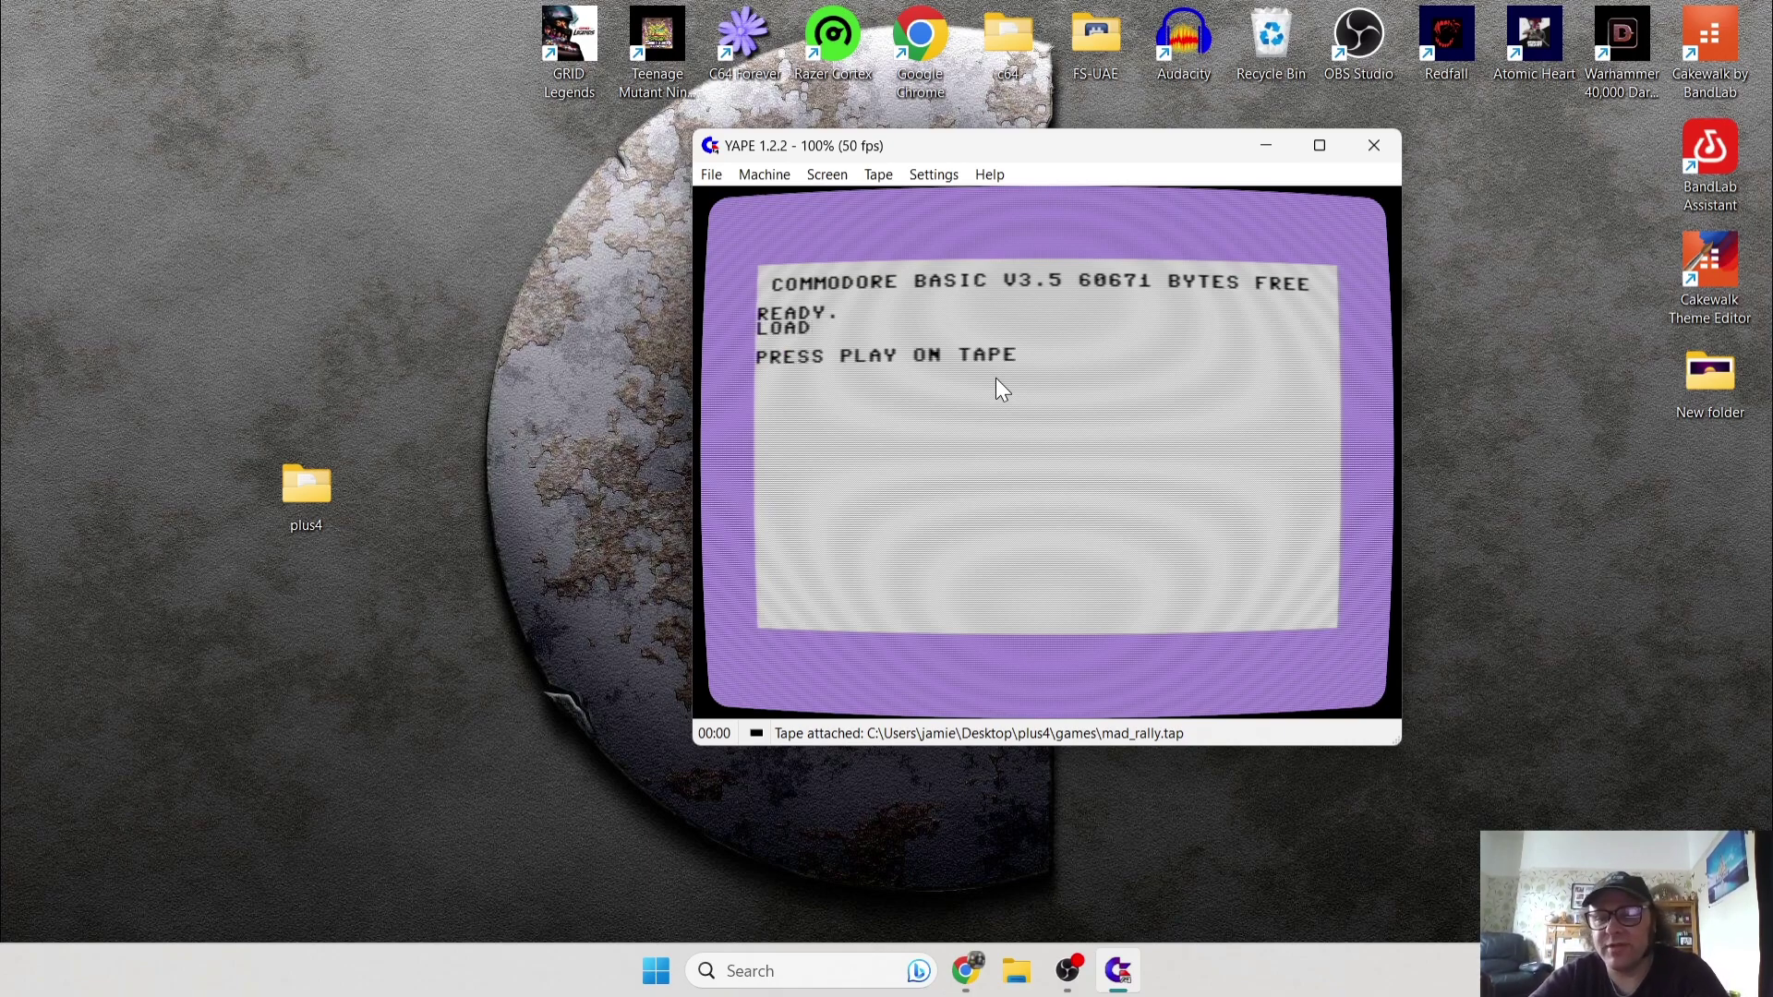
click(879, 178)
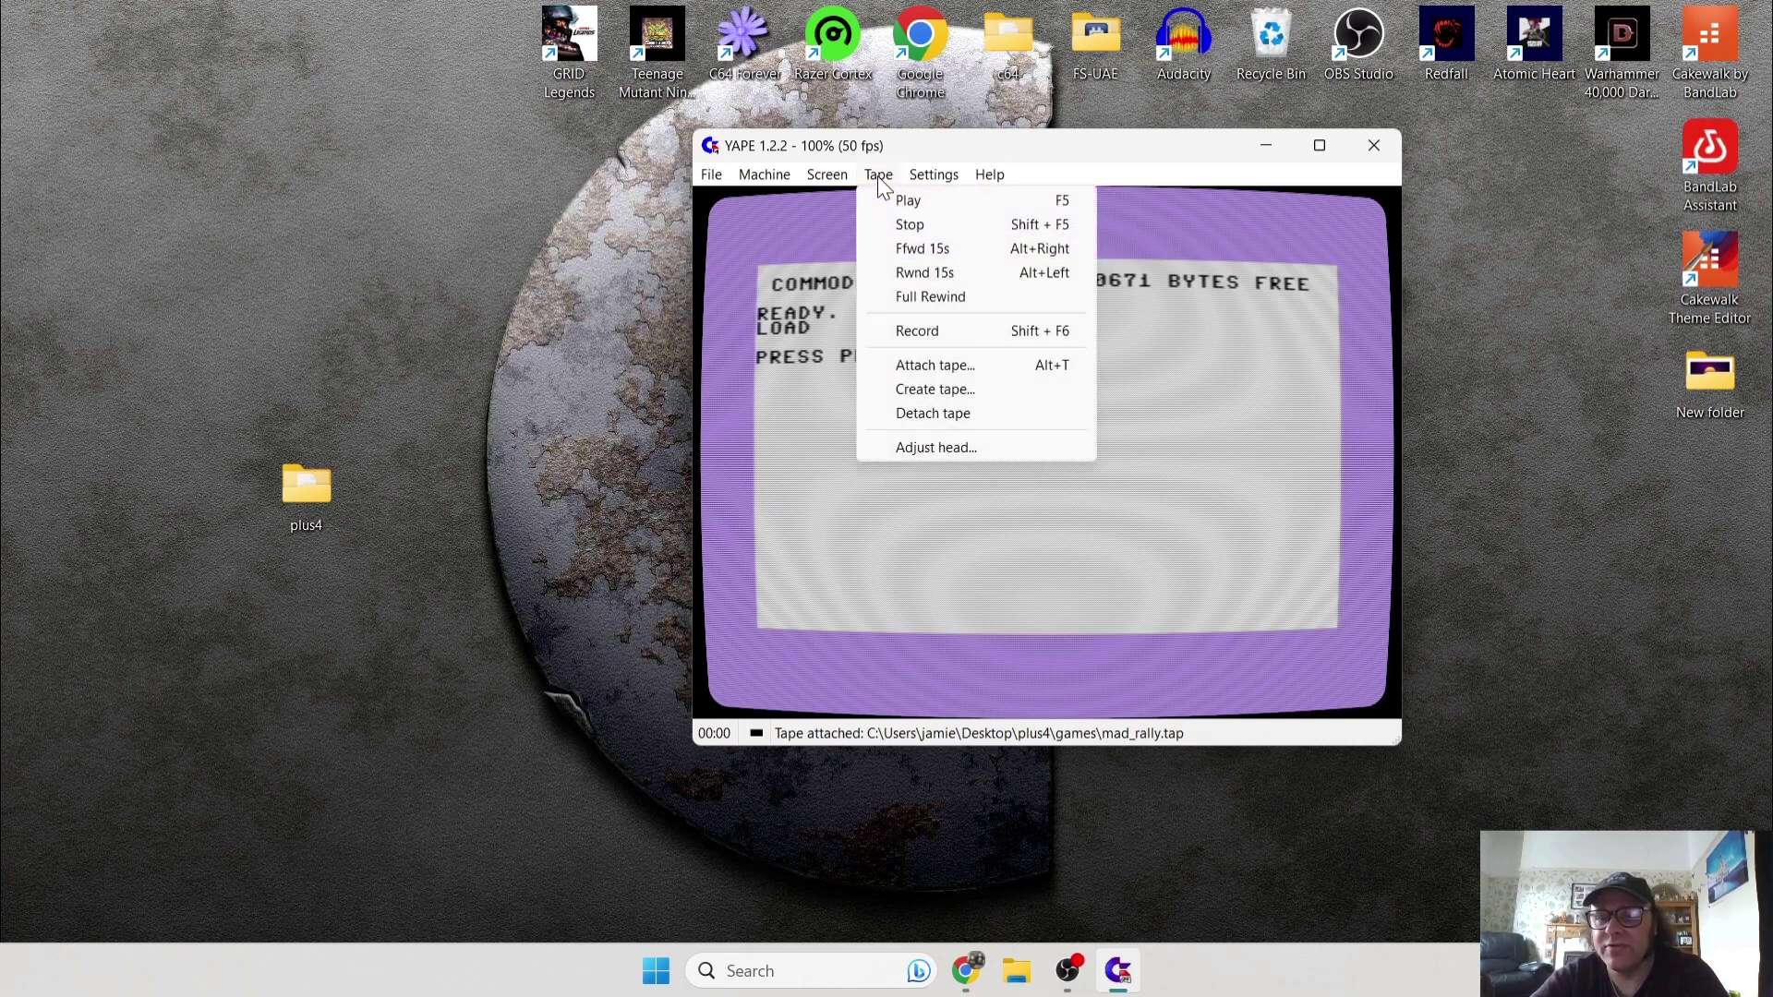
click(898, 201)
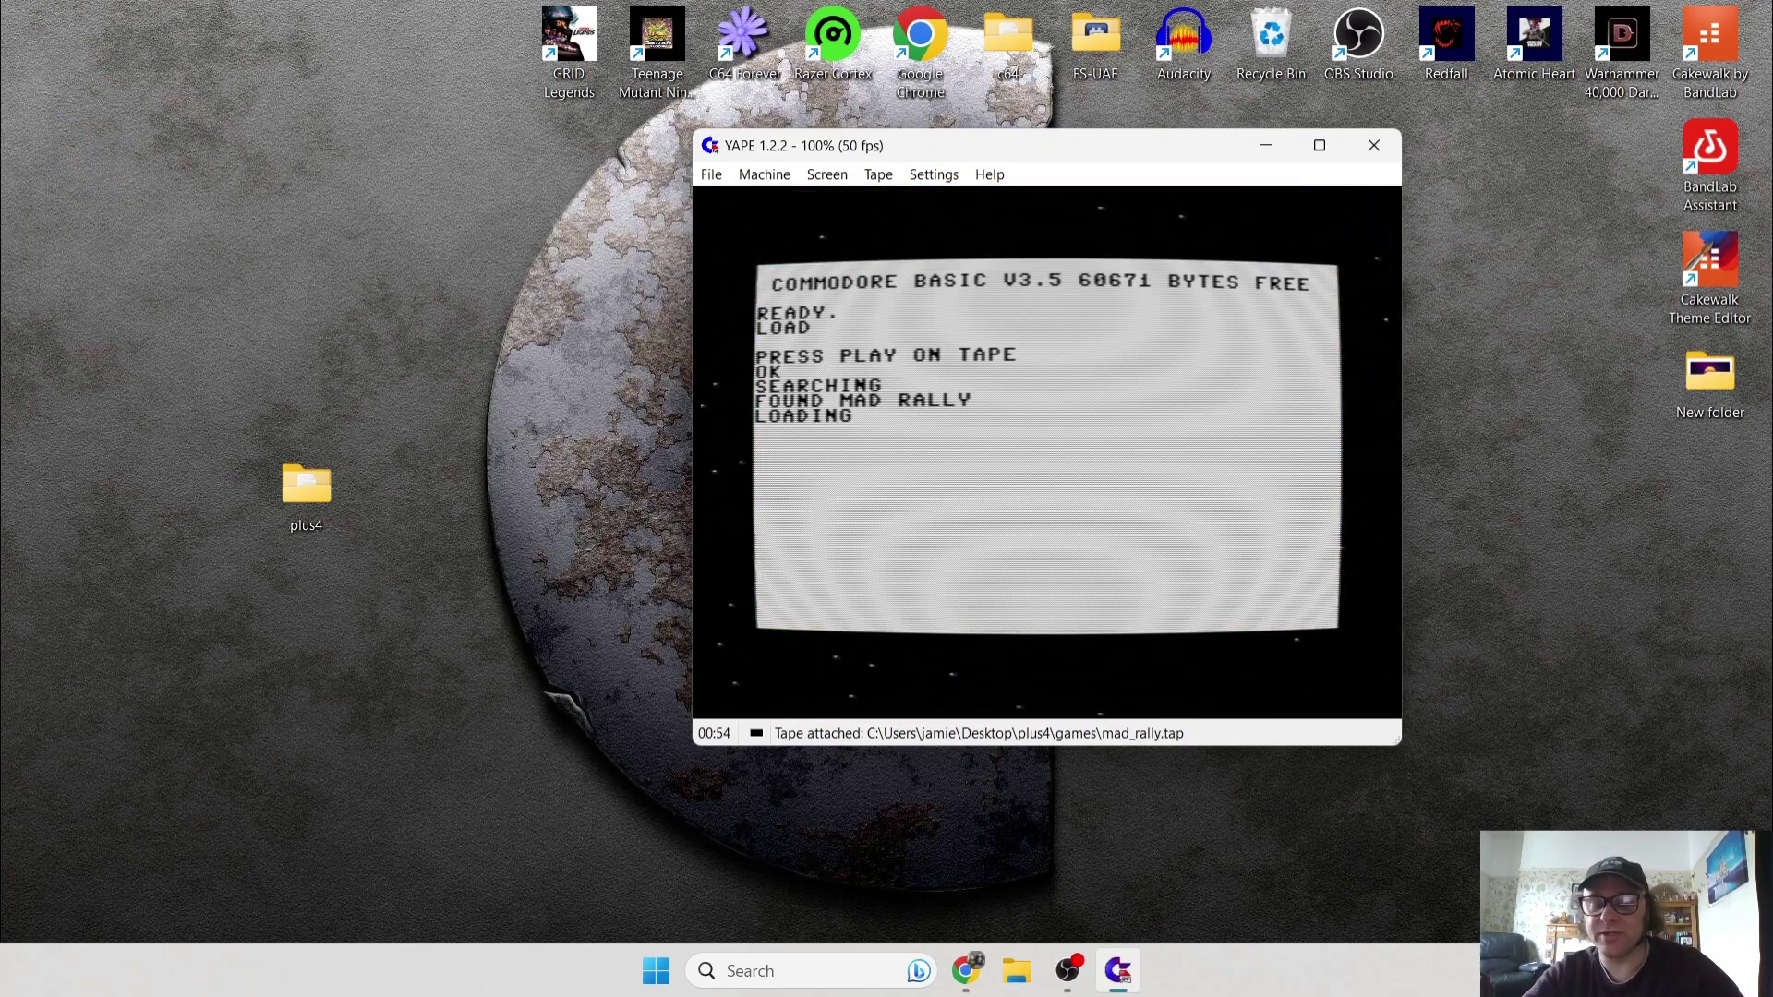
key(alt+Return)
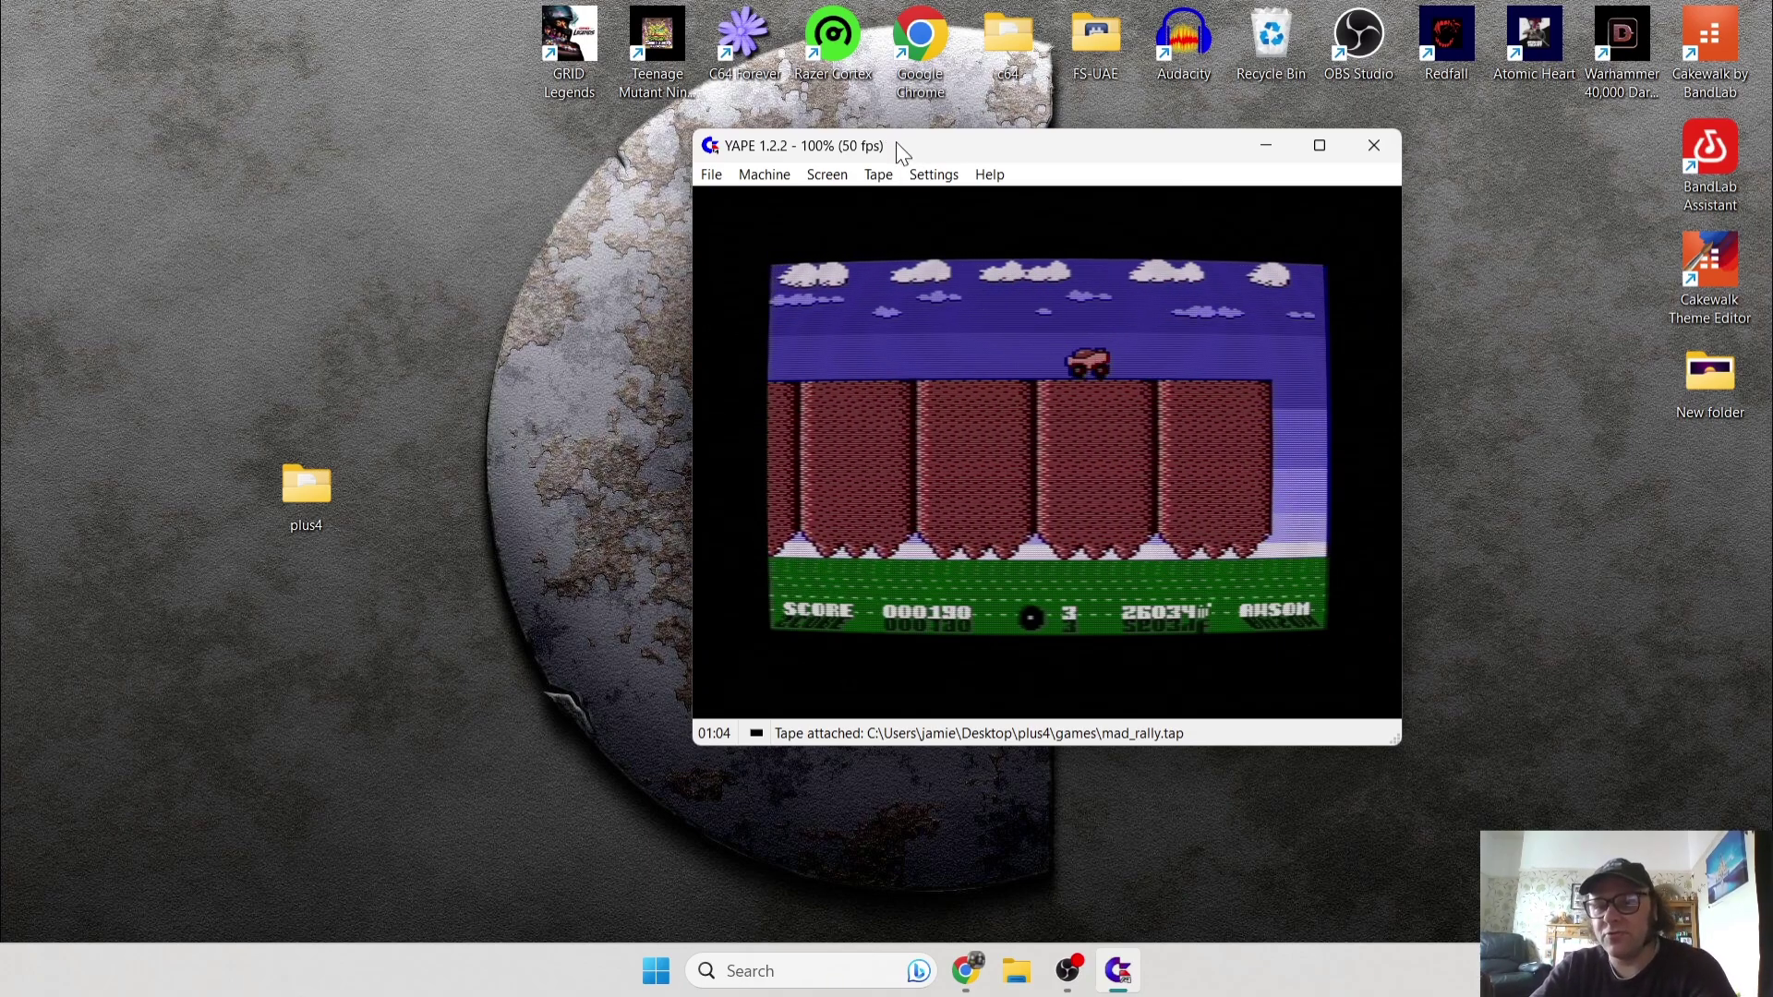
Turn Swap joystick port off in Settings, then turn it back on
click(926, 175)
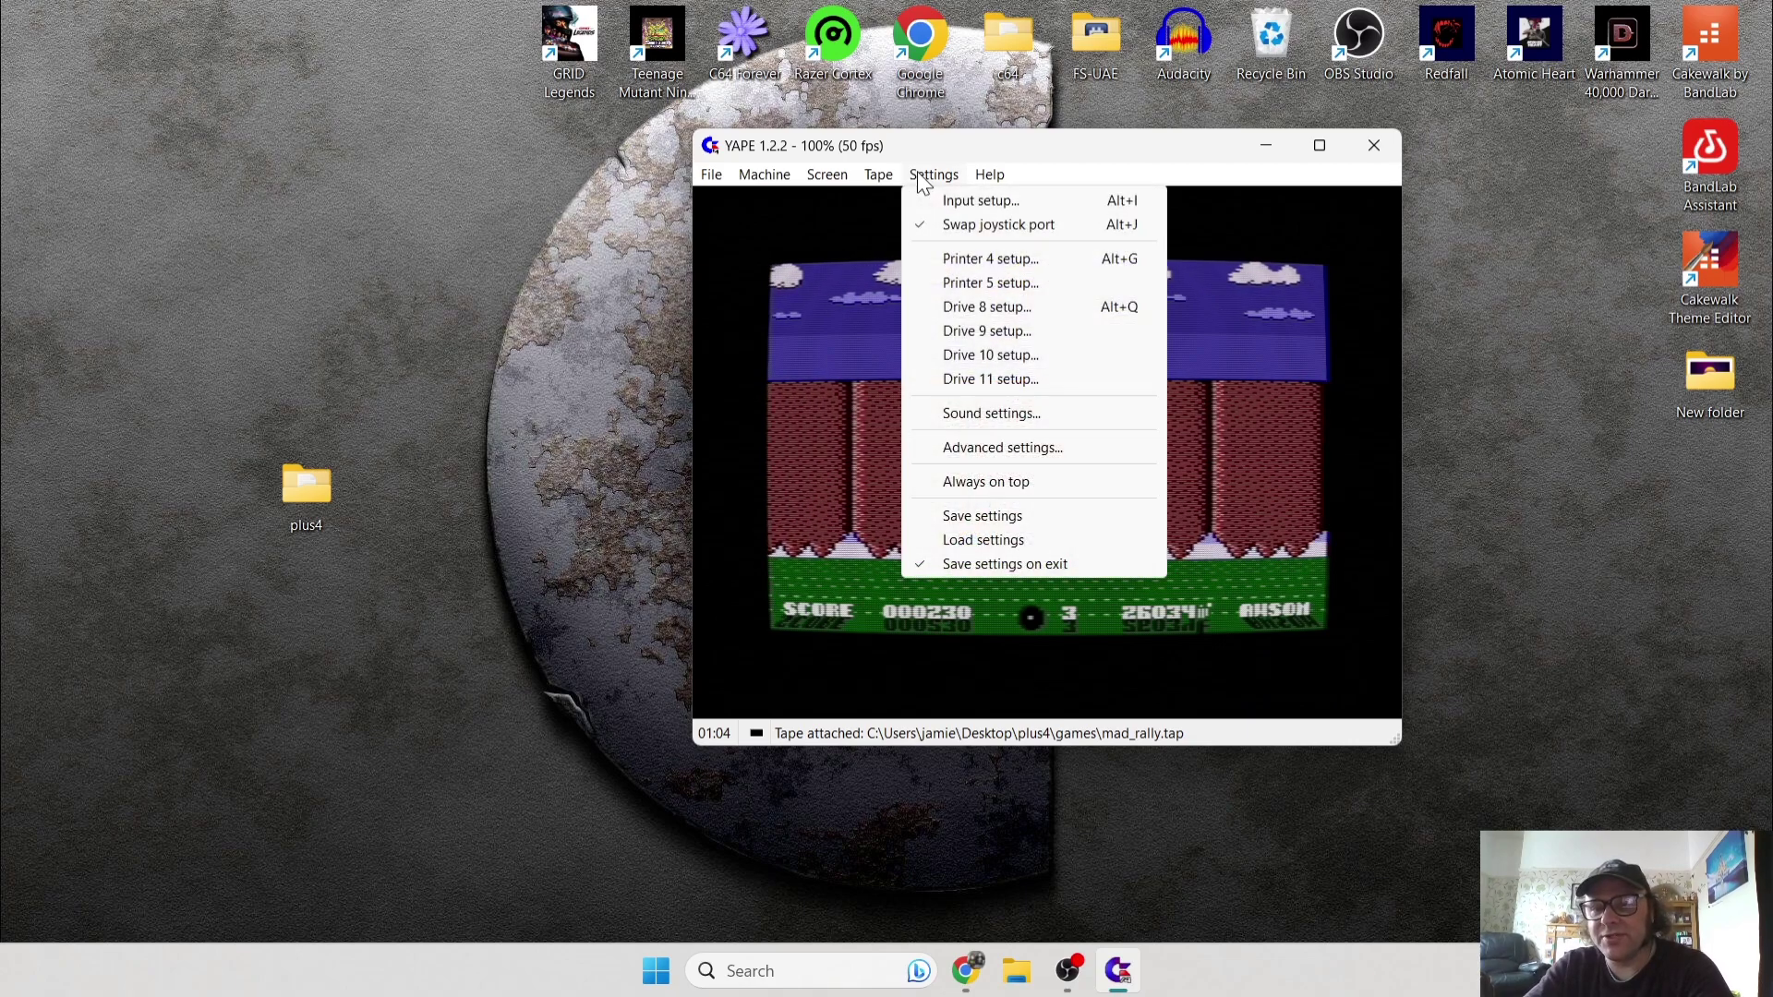
click(1041, 226)
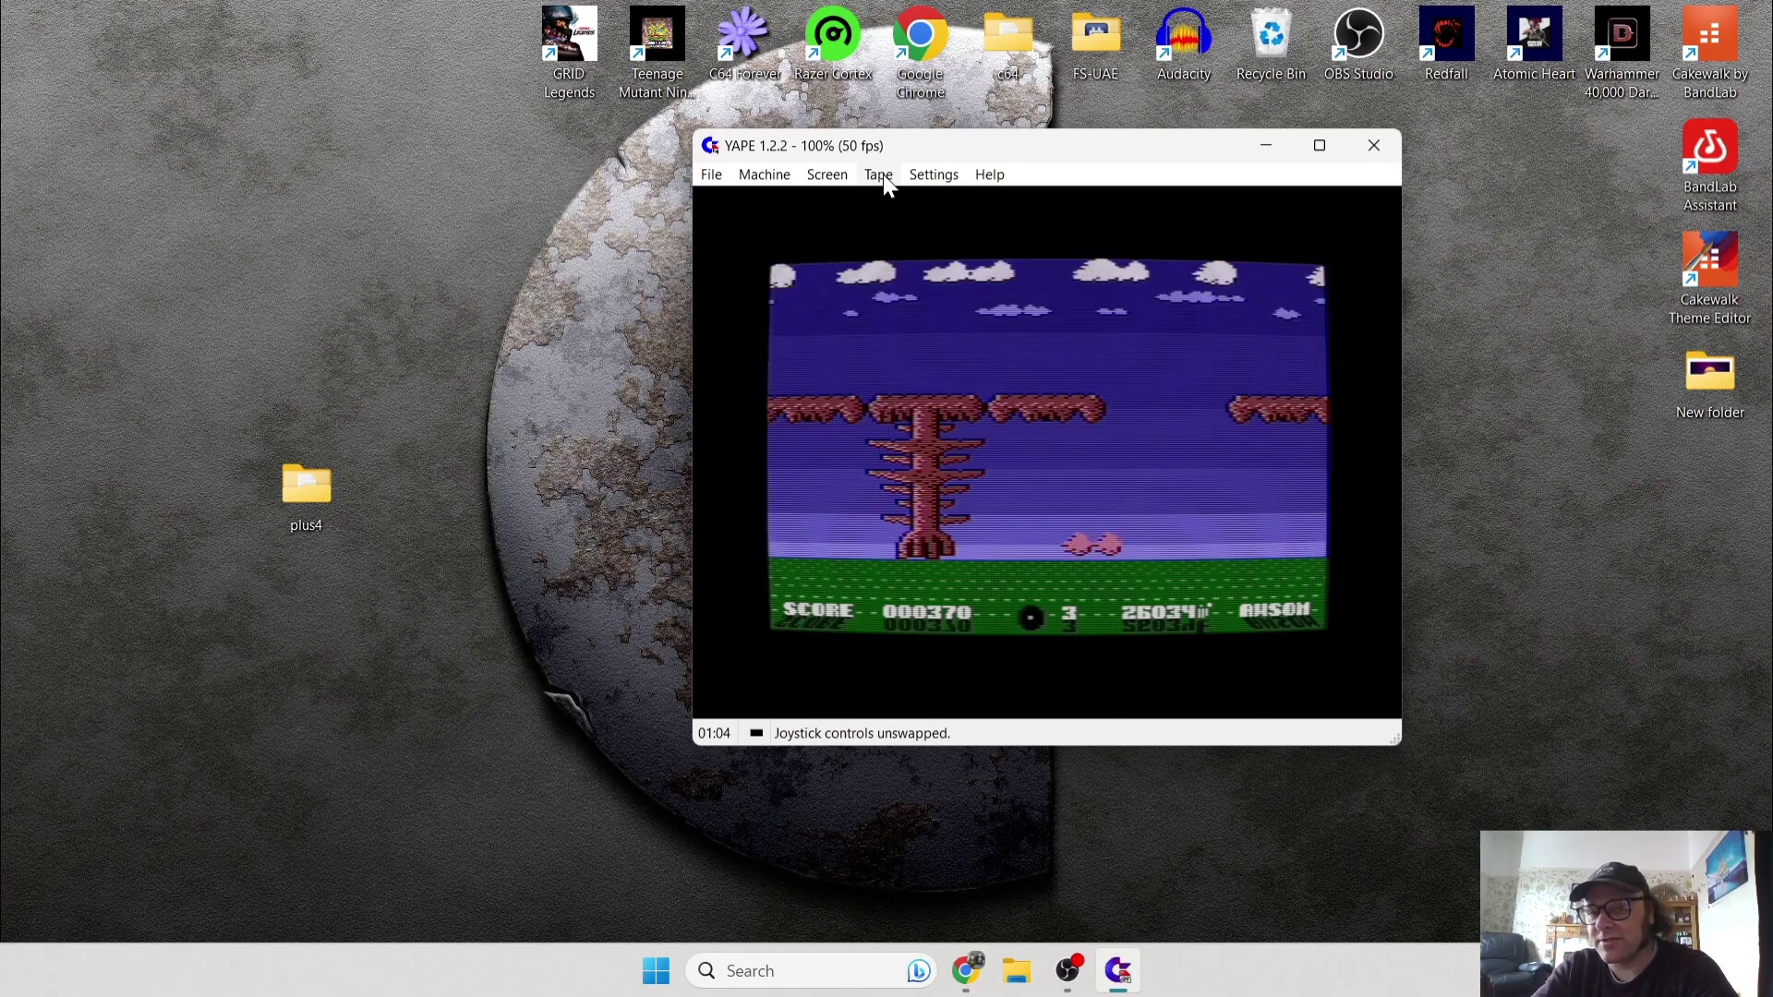
click(882, 177)
mouse_move(937, 180)
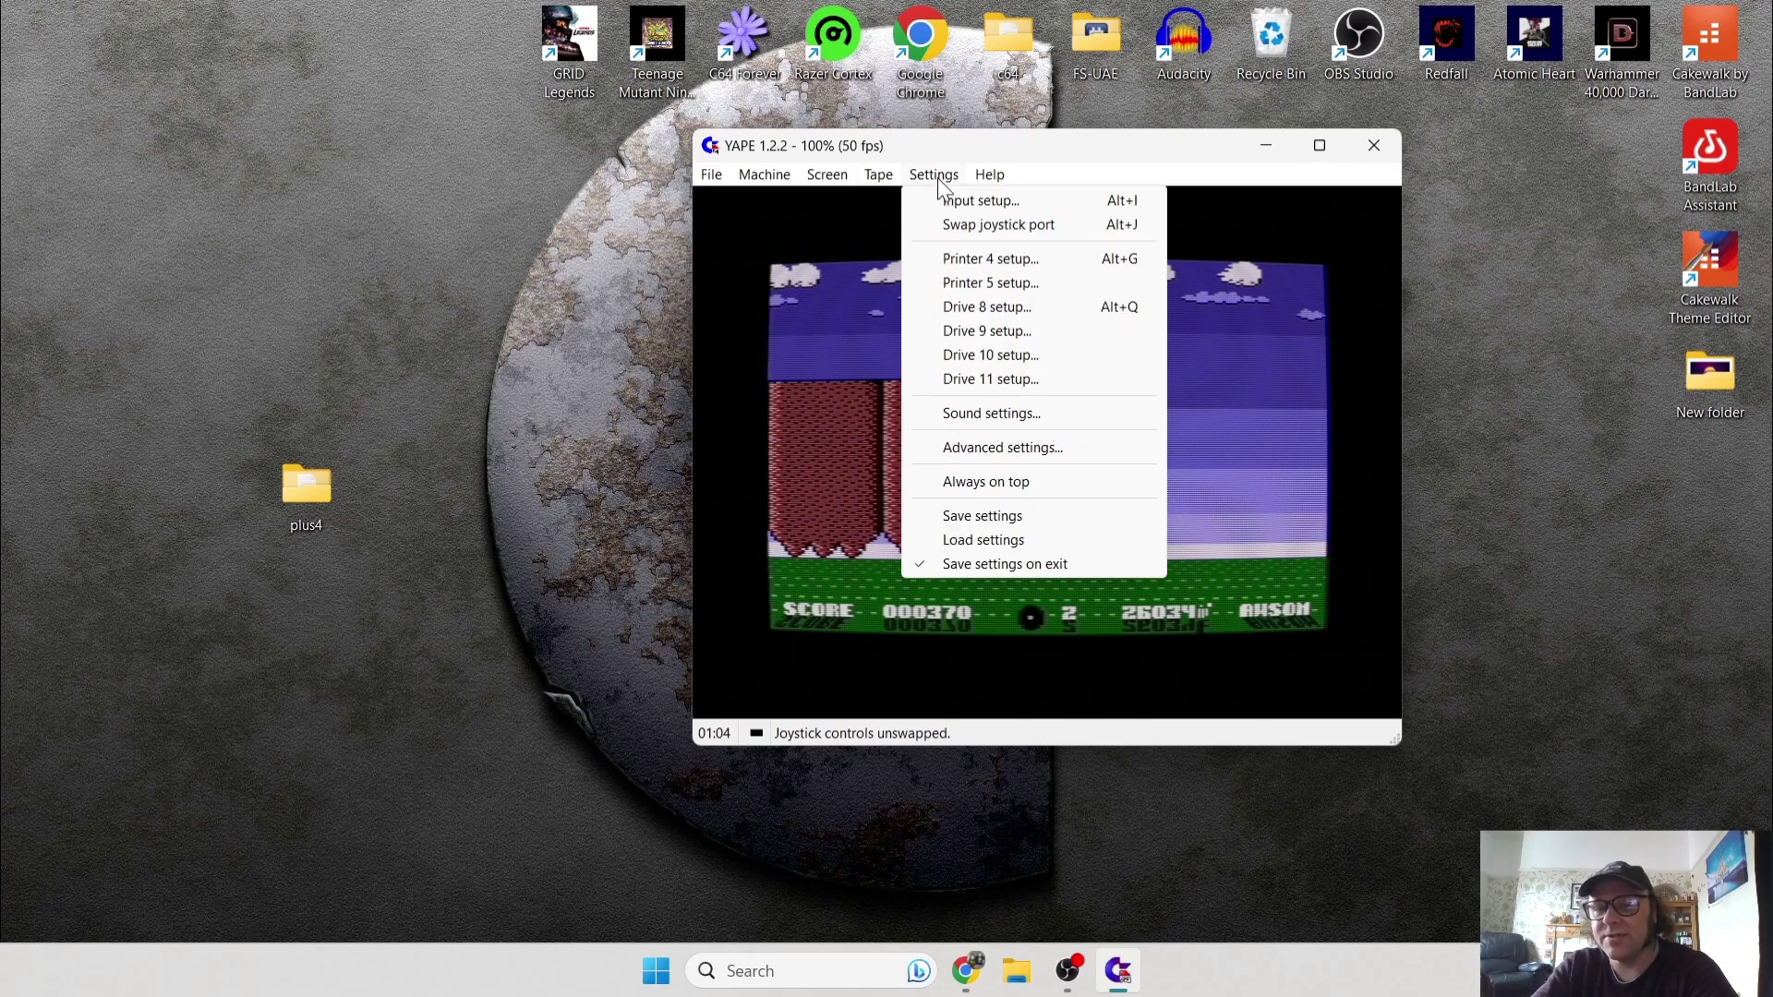
click(945, 225)
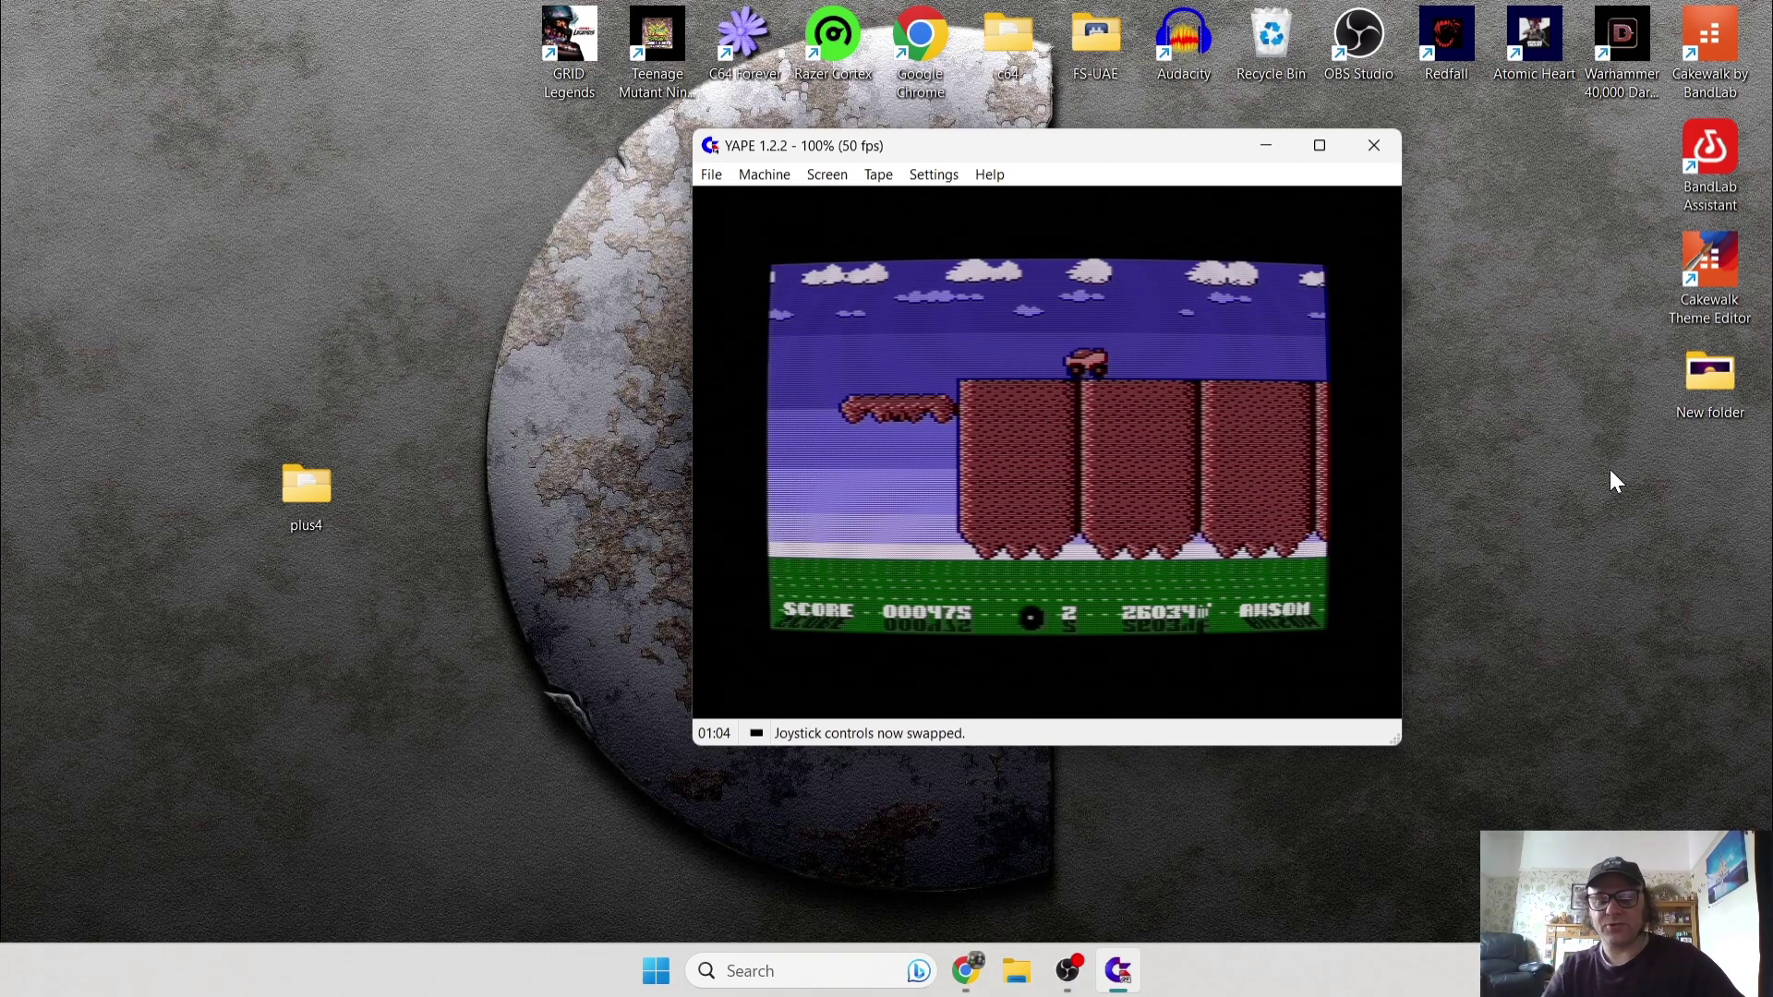
Play Mad Rally briefly in full screen, then return to a window
key(alt+Return)
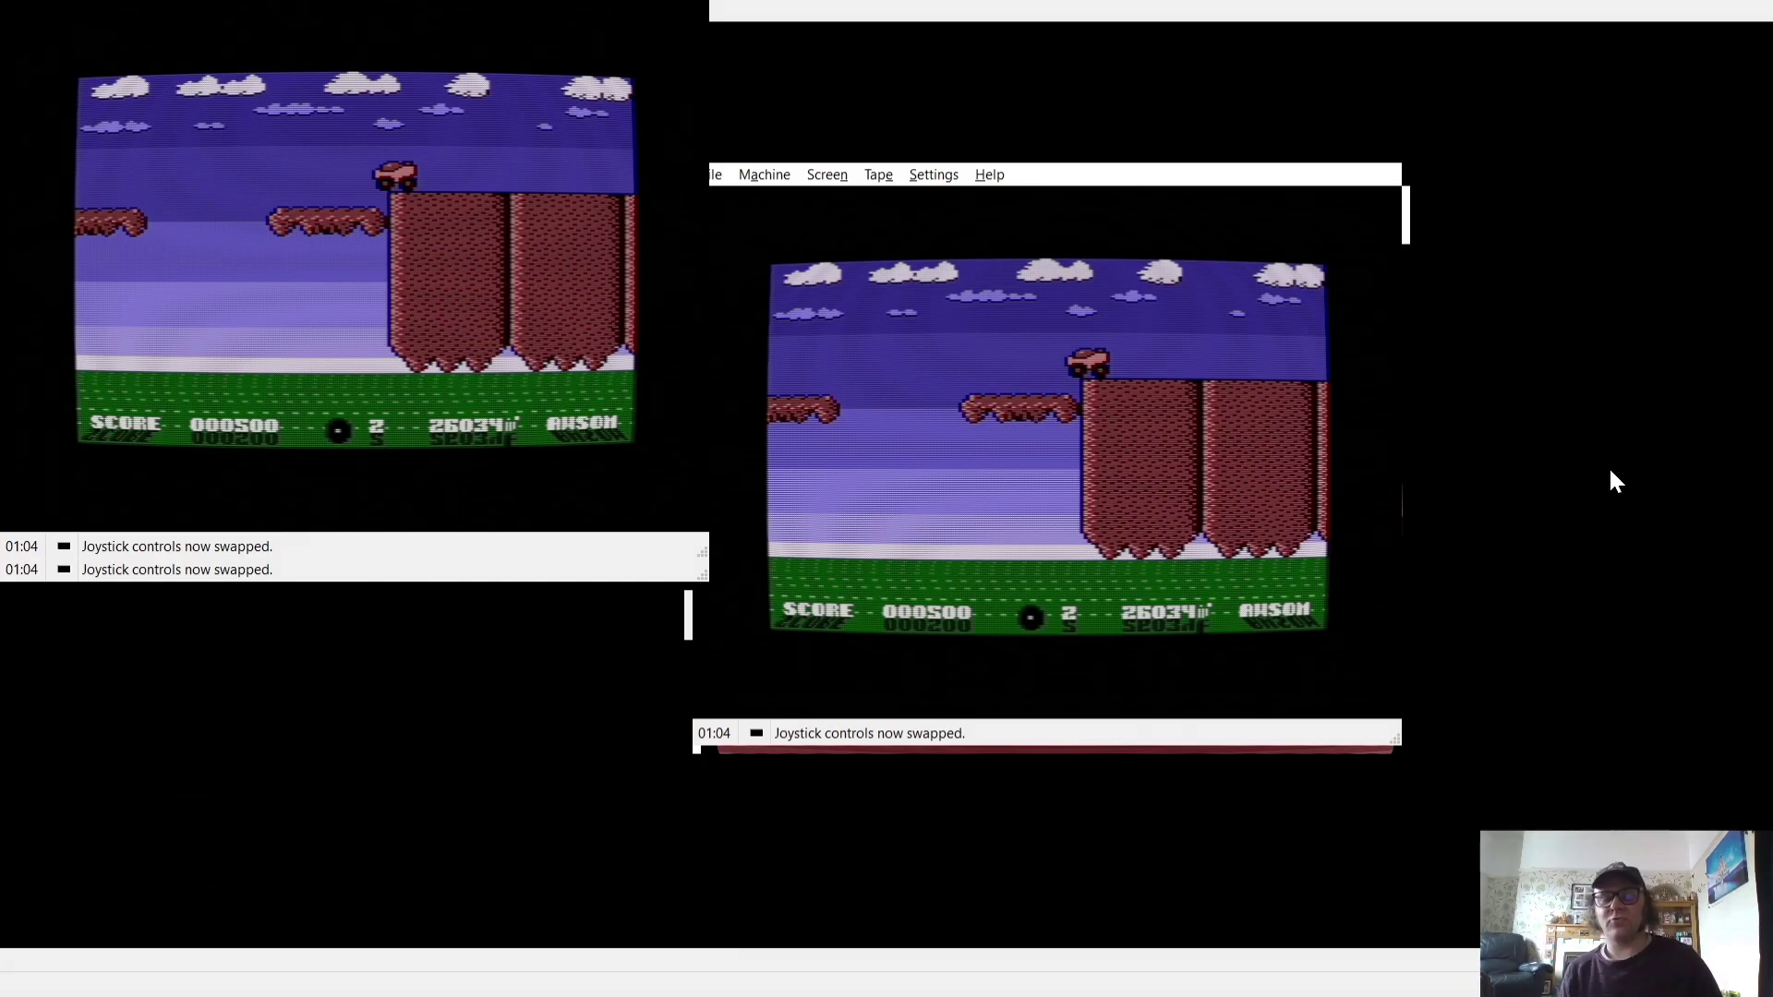
key(alt+Return)
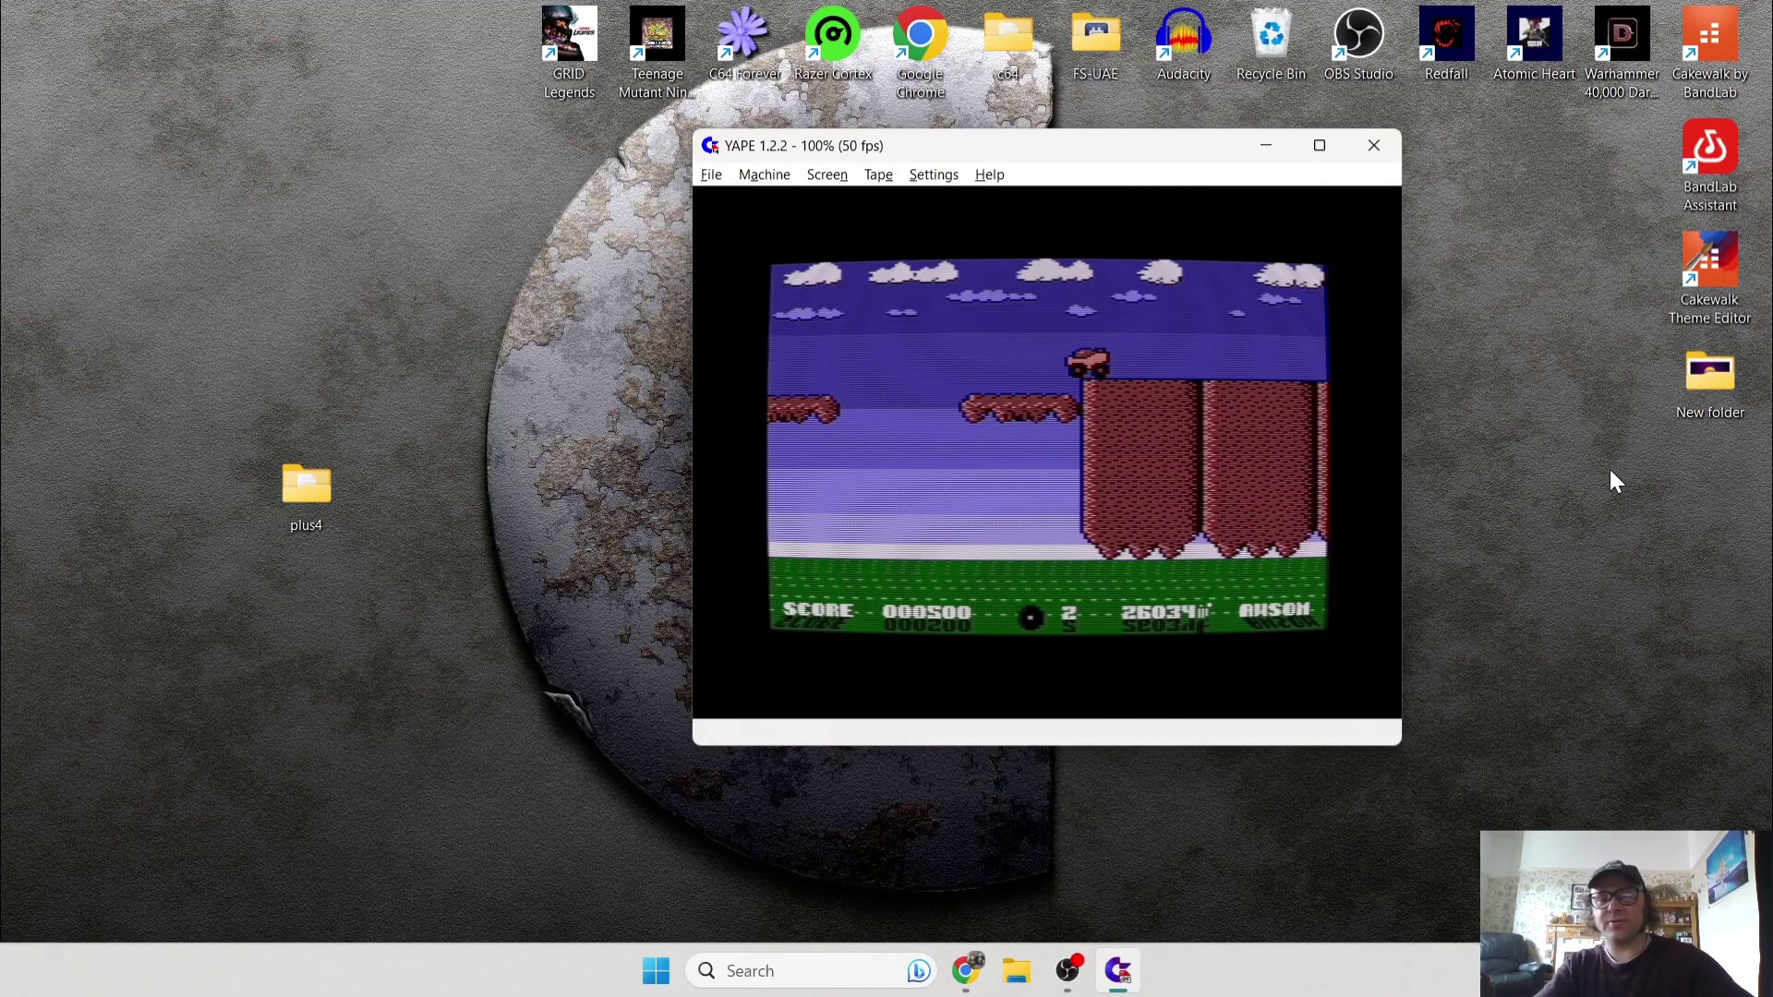
click(711, 176)
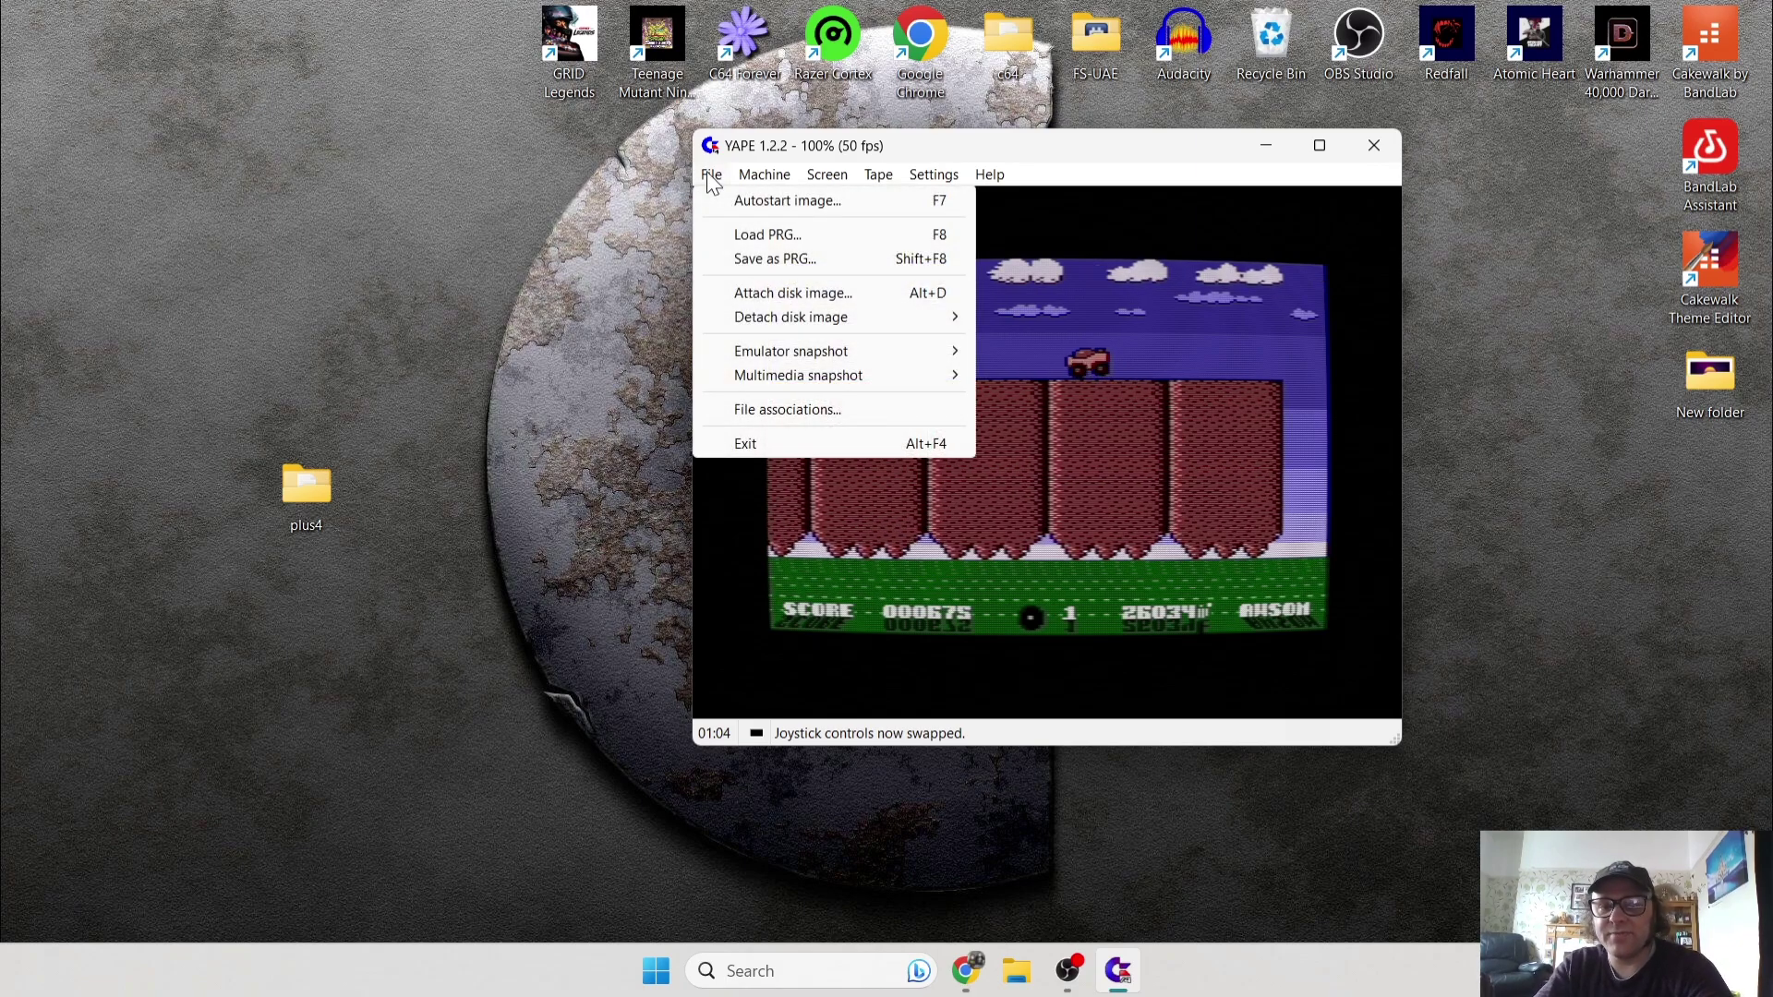
Hard-reset the Plus/4 from the Machine menu, back to the BASIC V3.5 READY screen
mouse_move(764, 174)
click(816, 303)
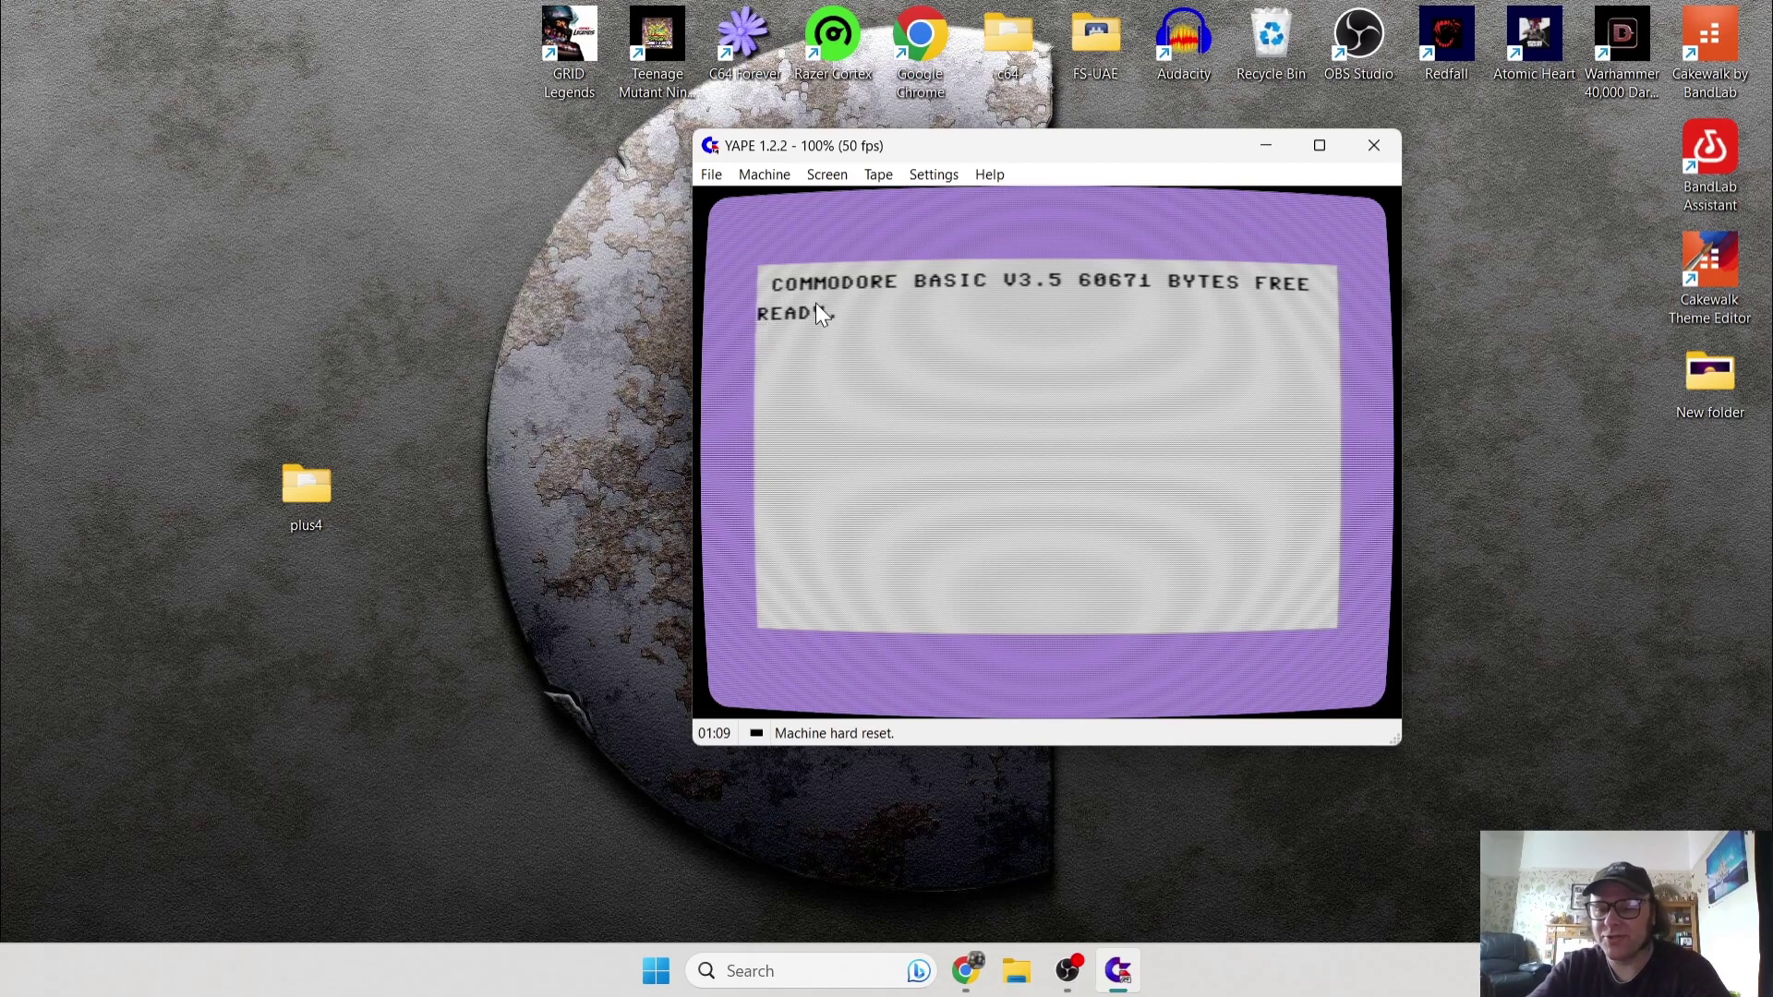
Open the Pets Rescue details page from Plus/4 World's Games index under P
click(963, 971)
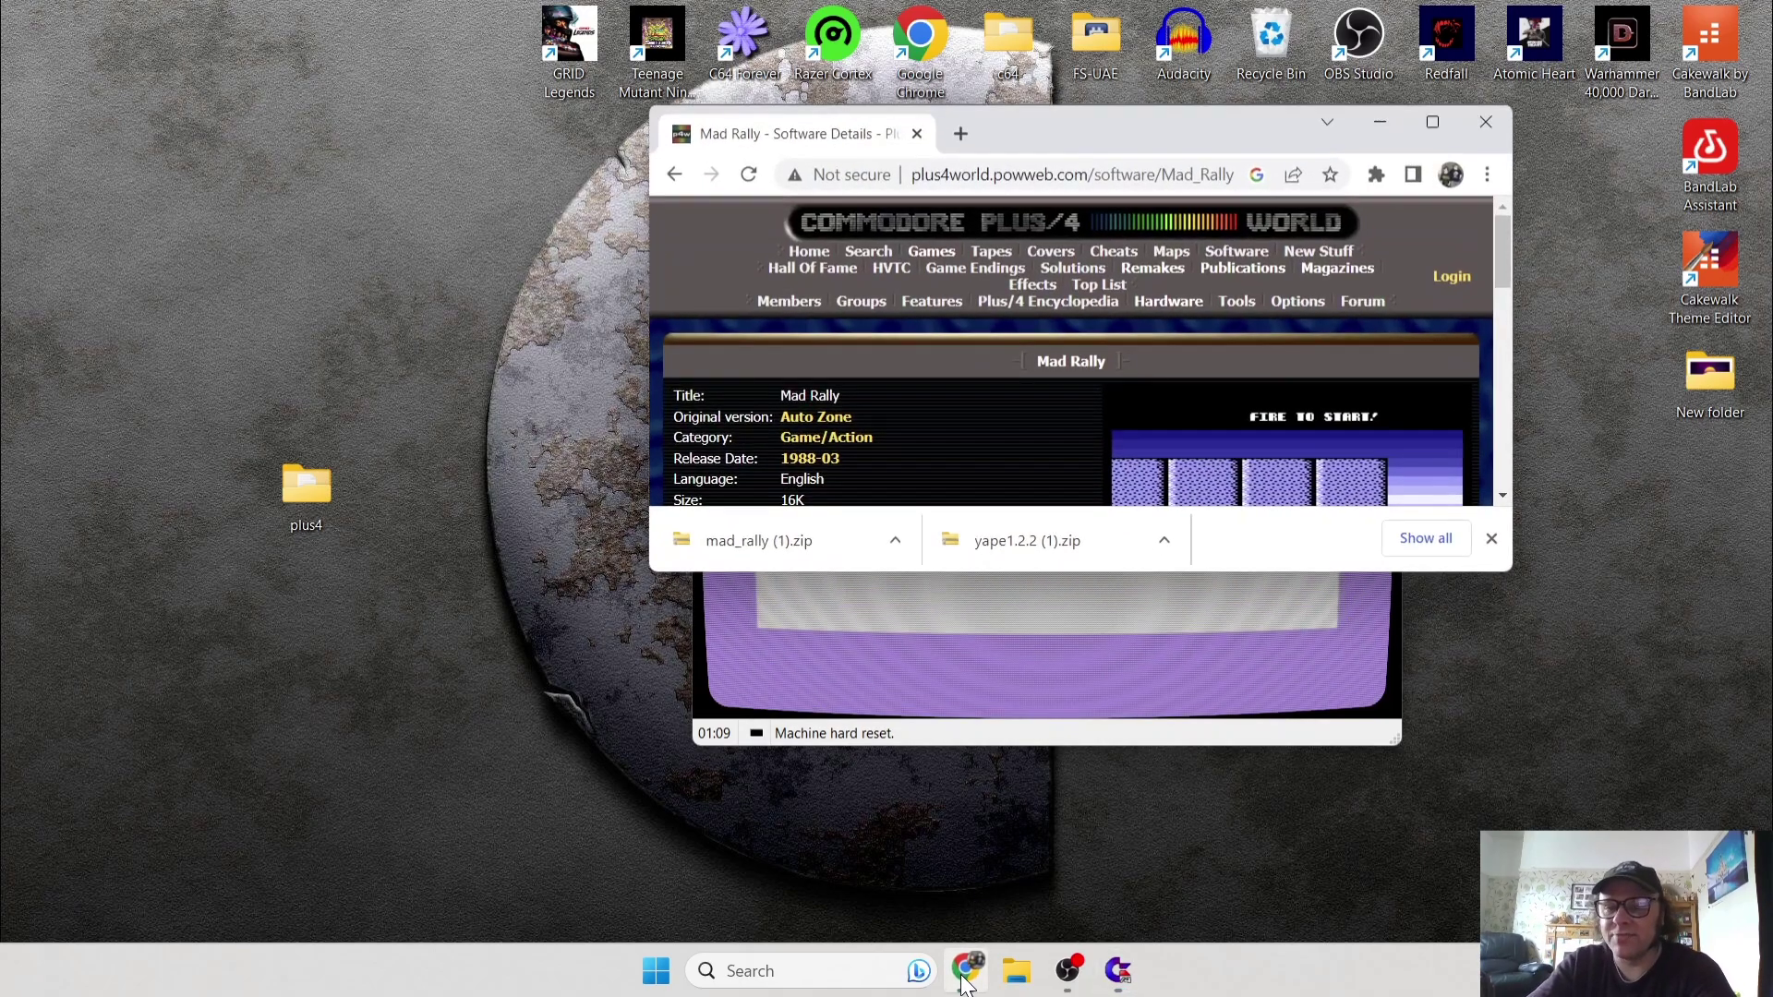
double_click(1122, 129)
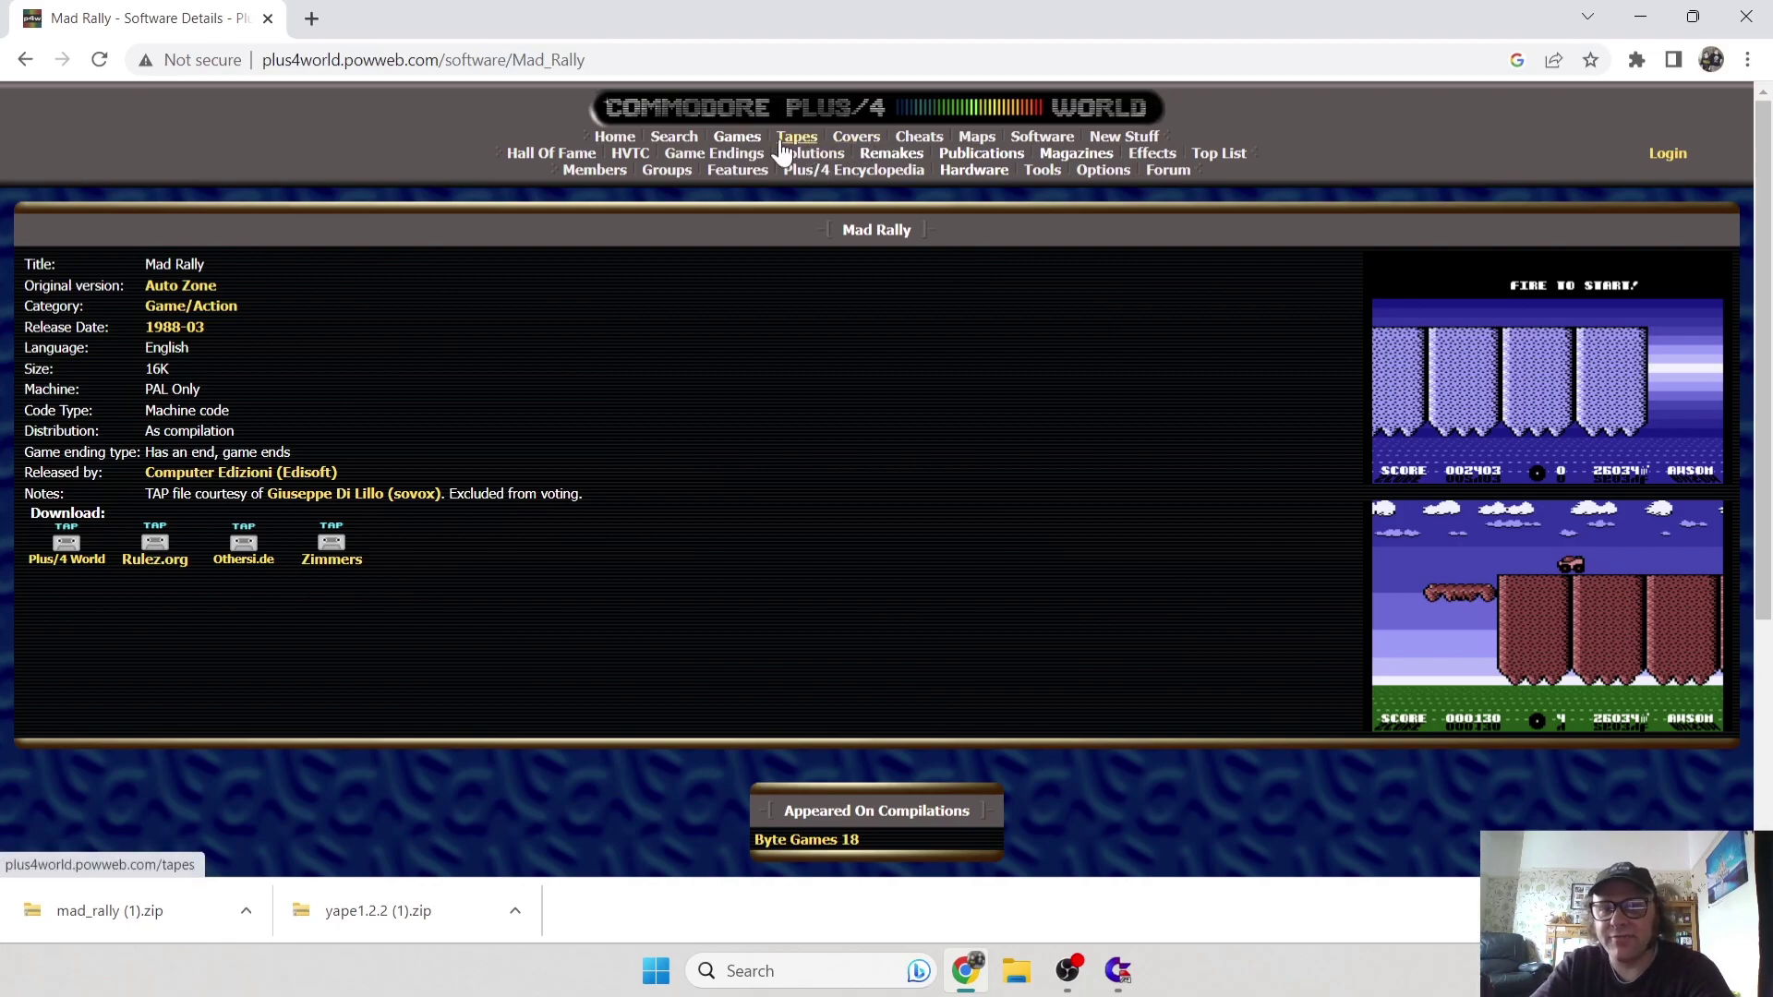
click(738, 138)
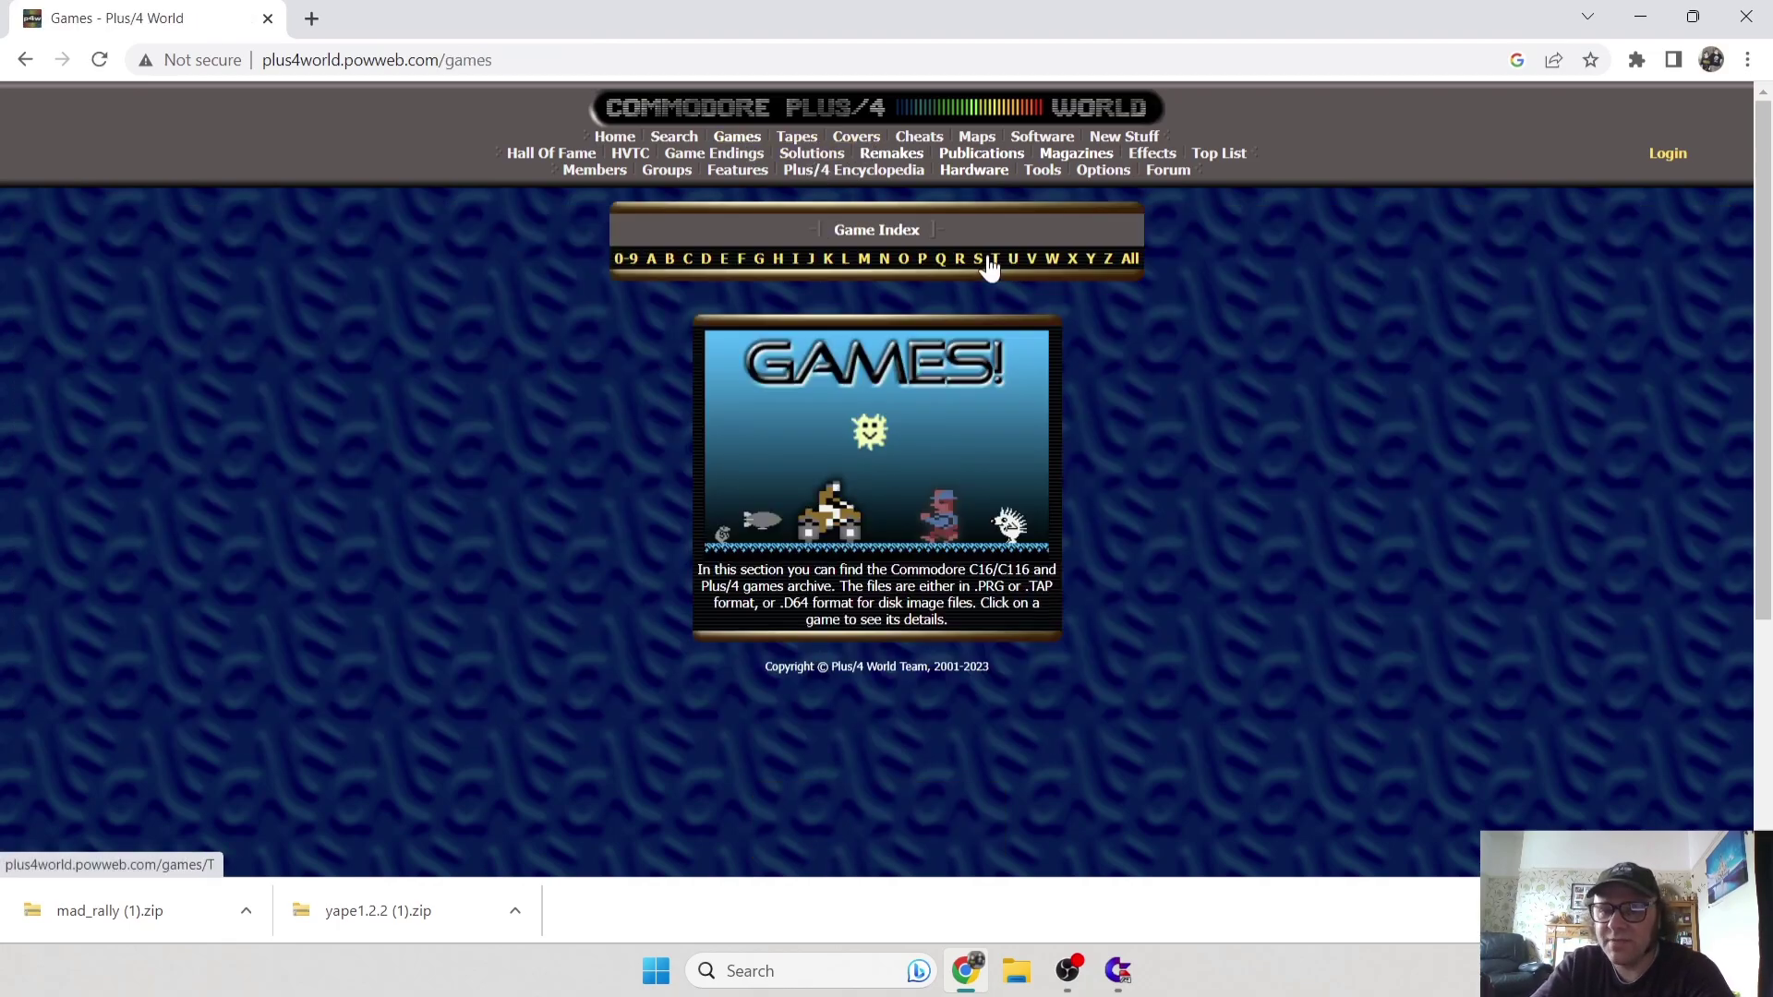
click(921, 262)
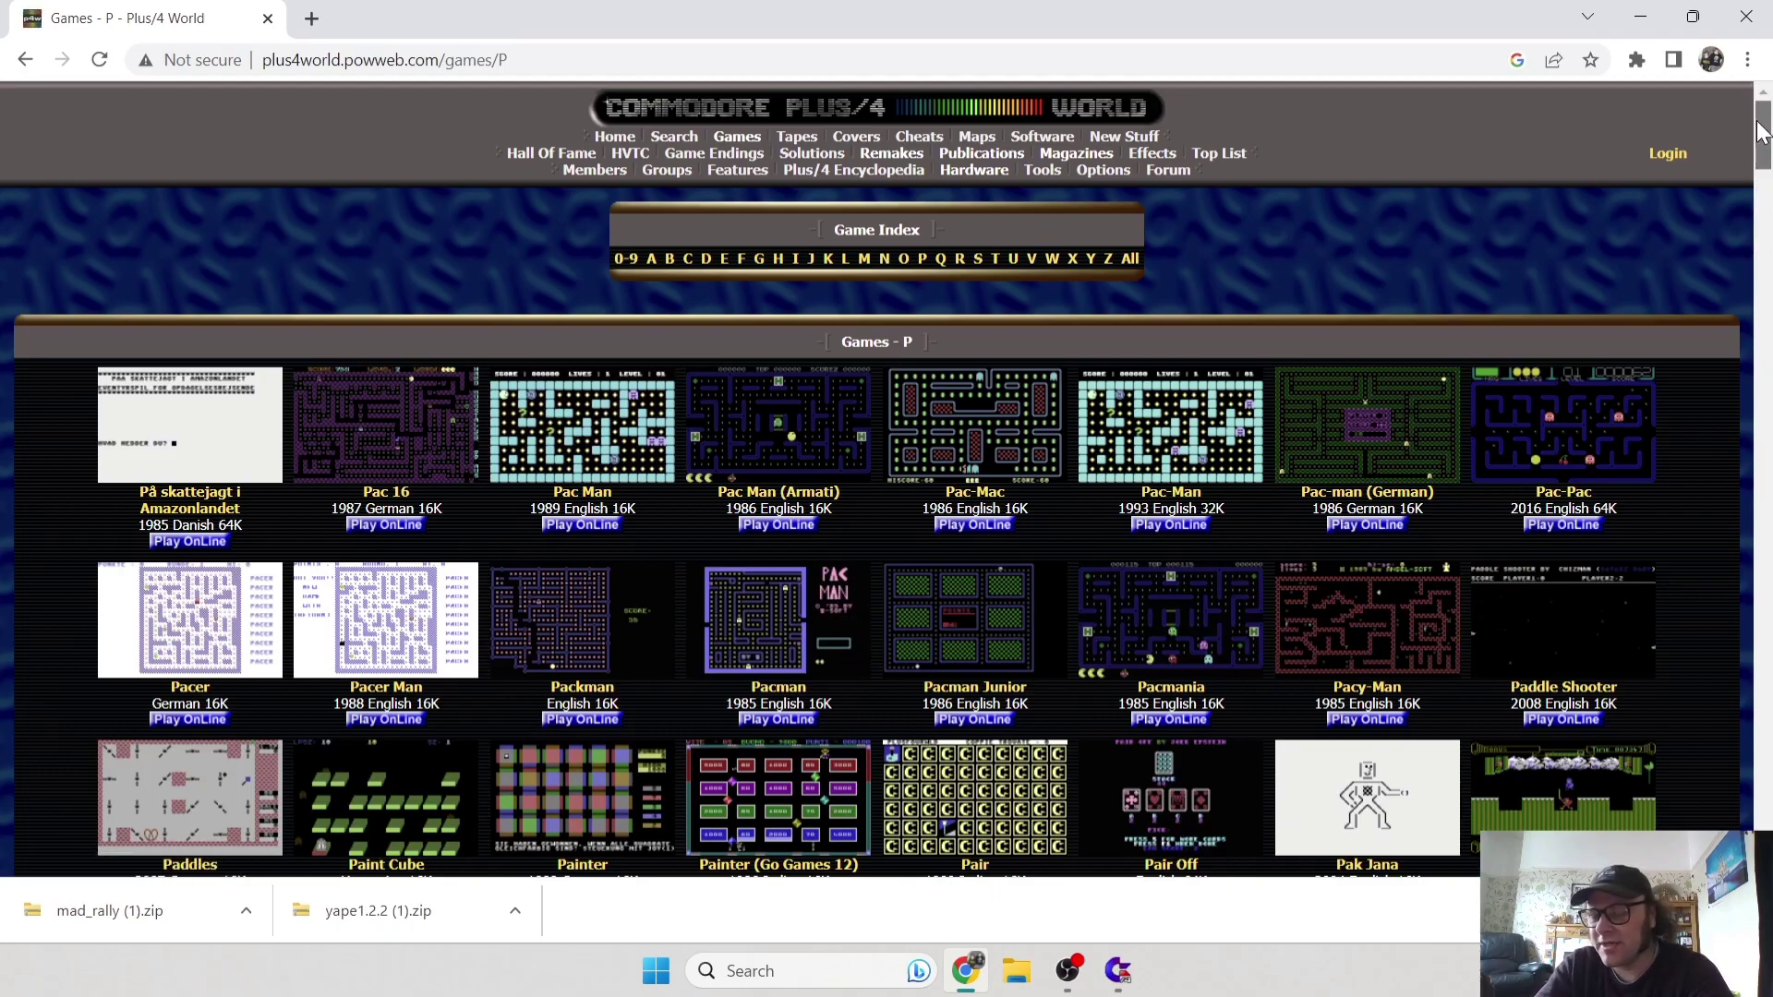
drag(1759, 129, 1765, 344)
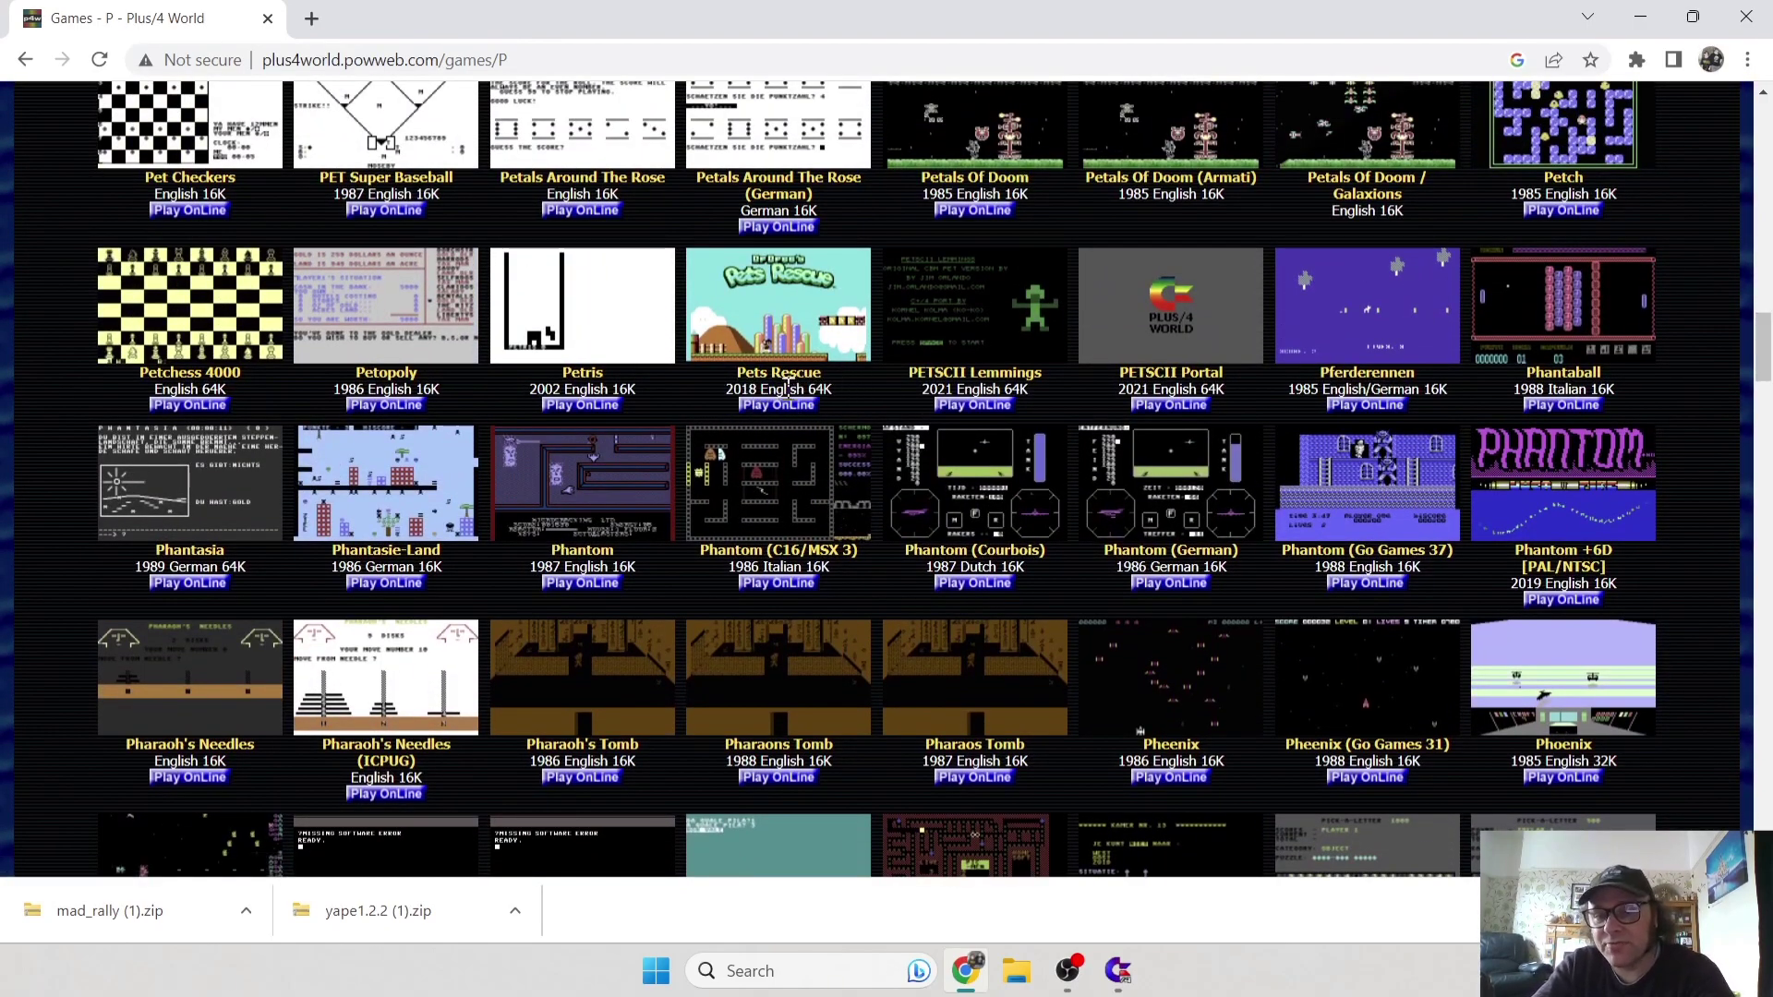
click(773, 332)
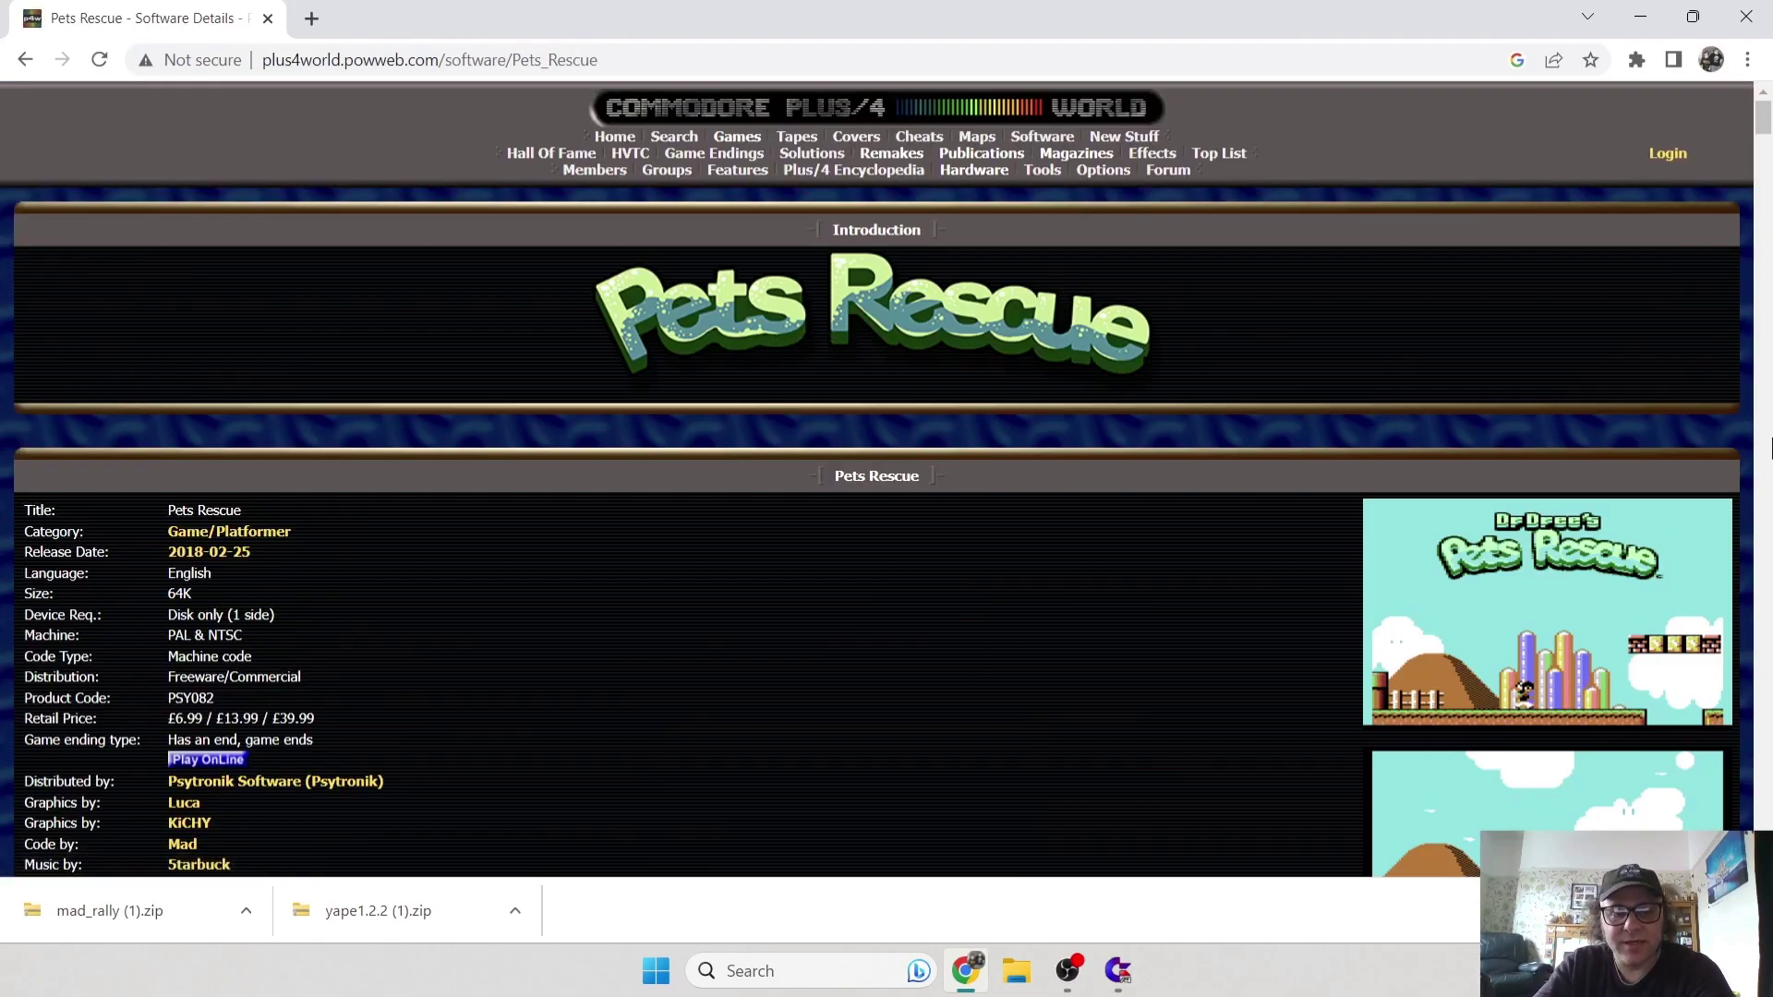
Download the Pets Rescue D64 as pets_rescue.zip and restore the browser to a window
drag(1762, 118, 1764, 140)
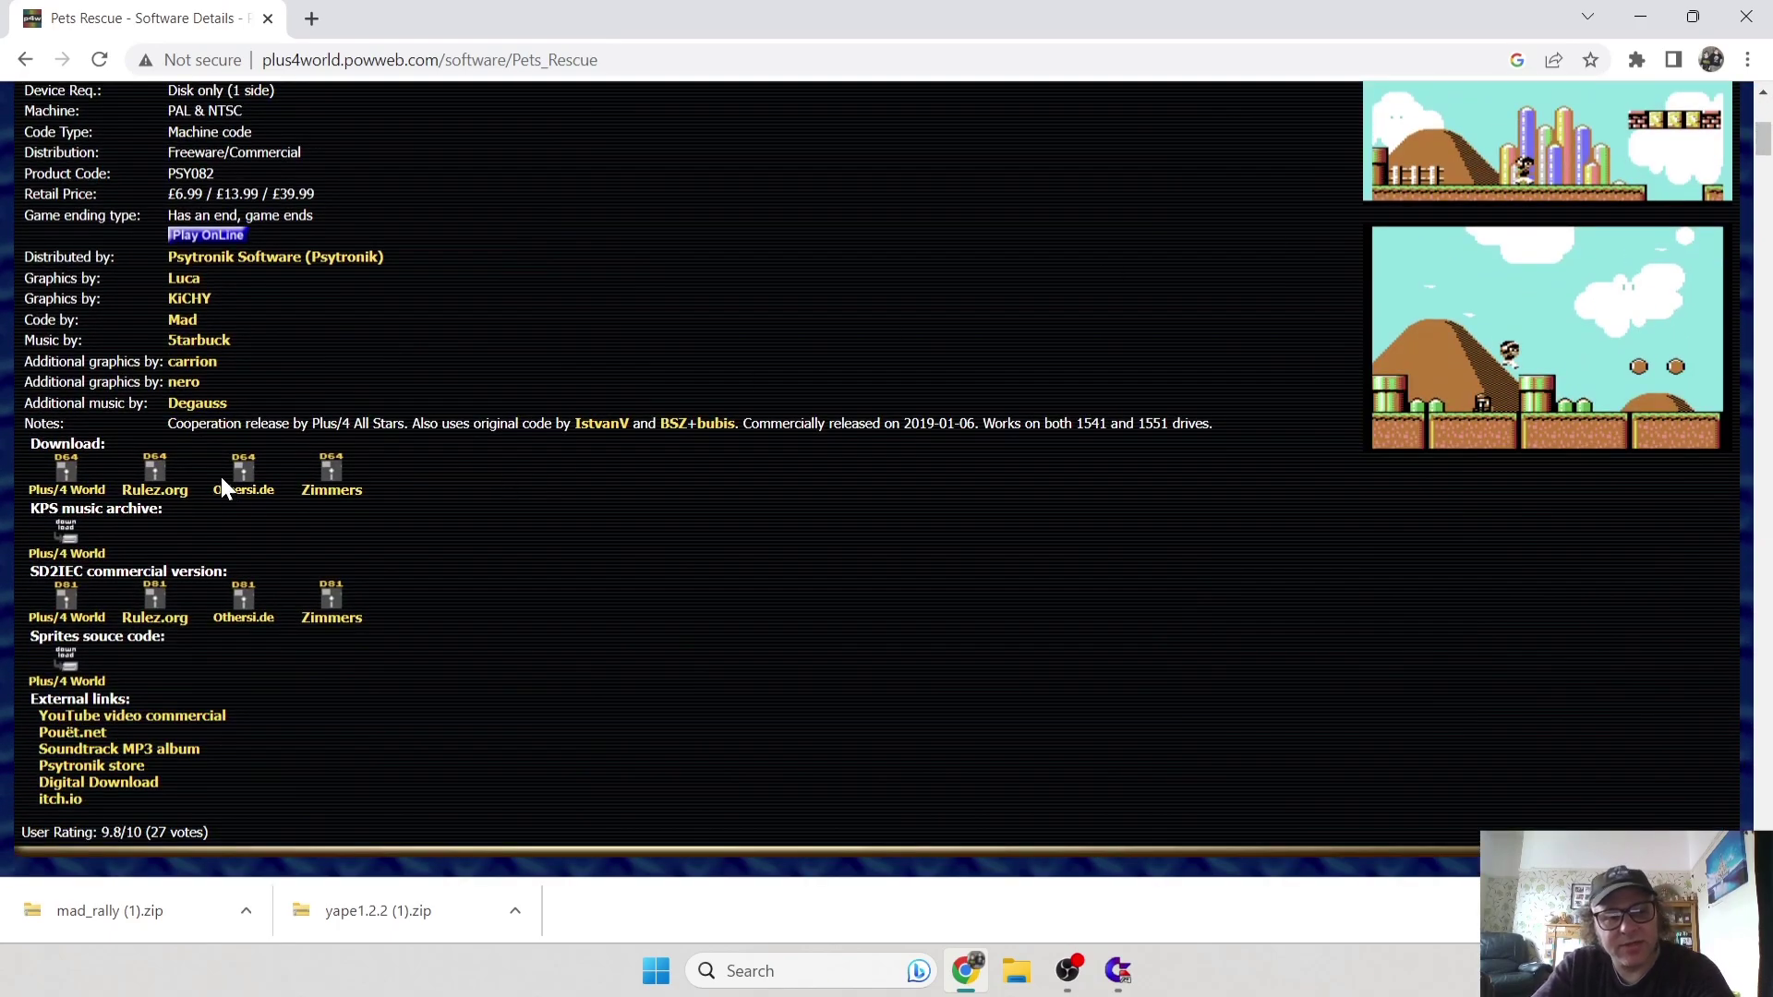
click(64, 496)
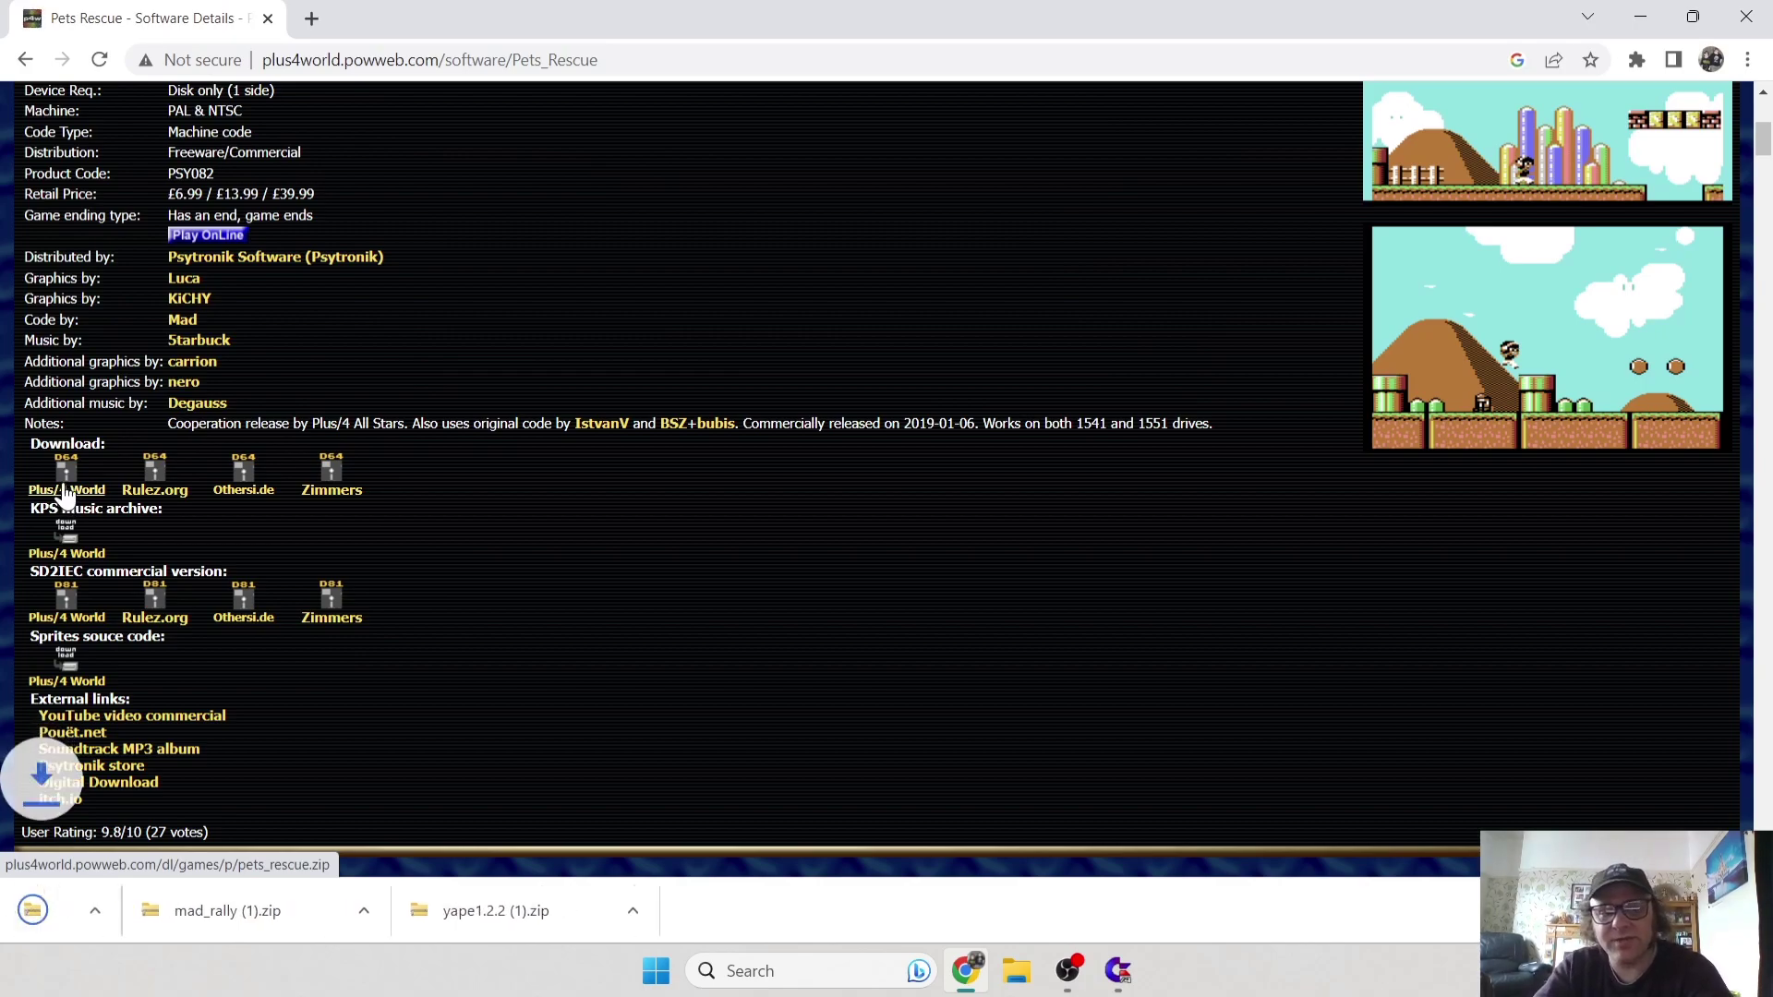
double_click(990, 11)
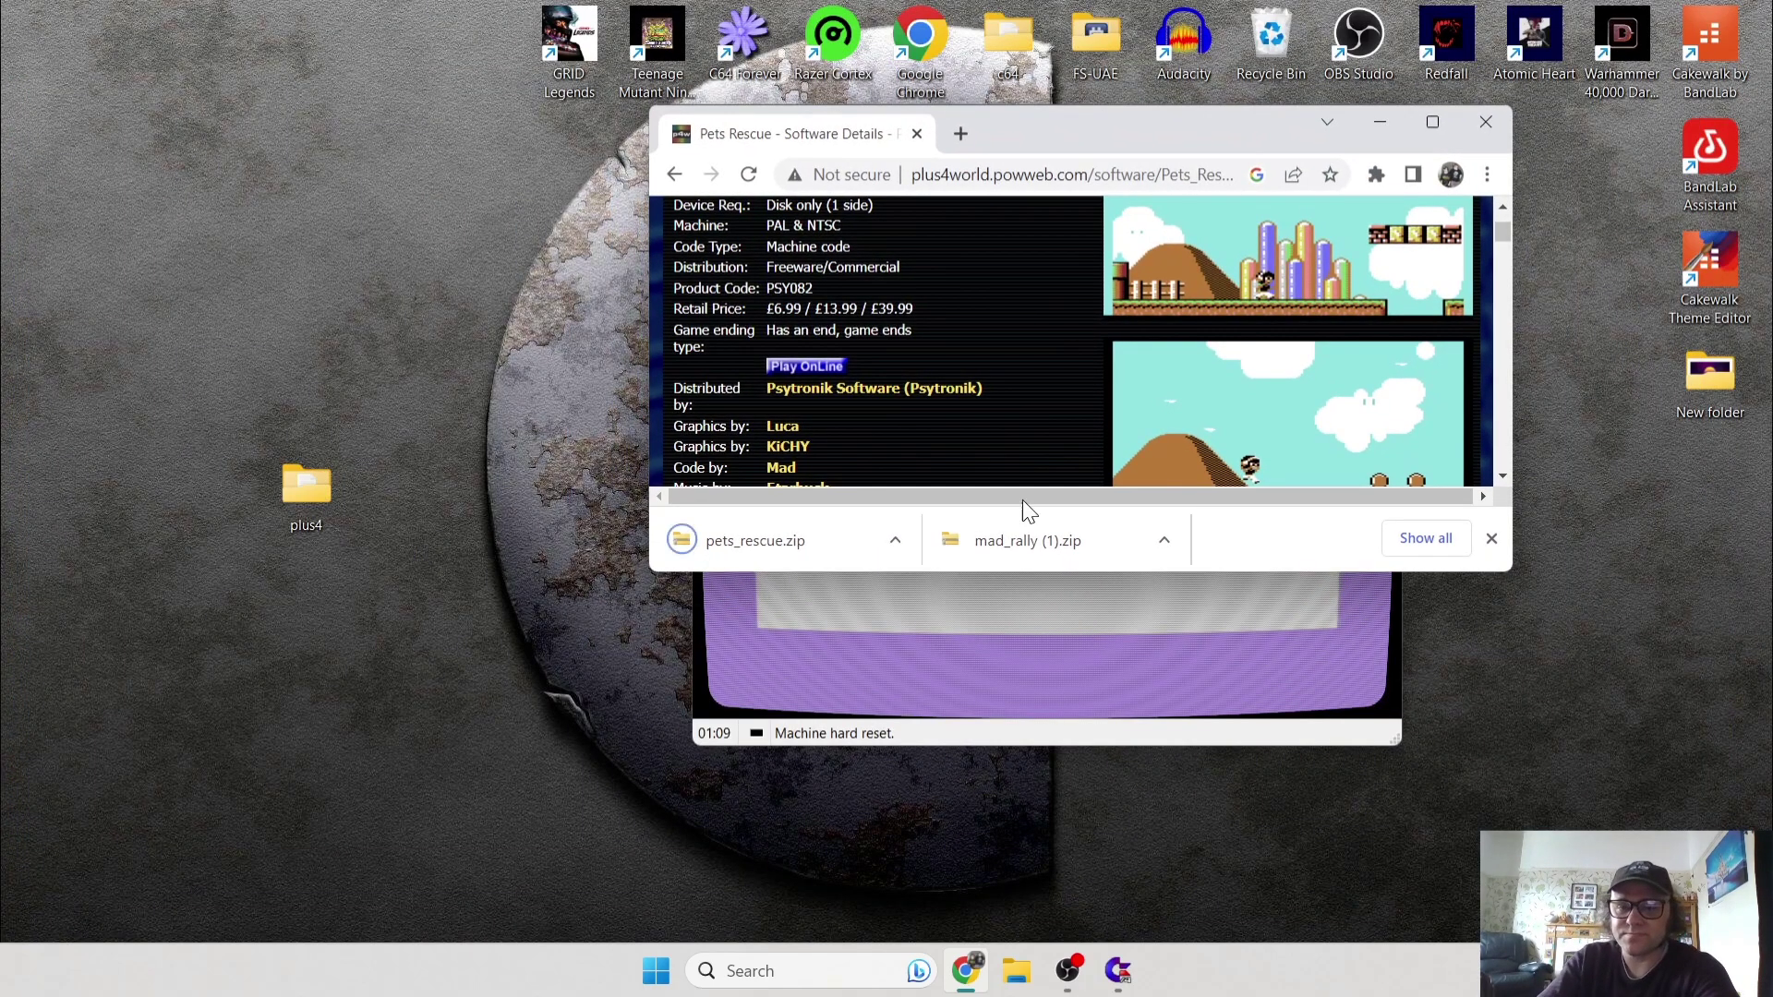
Put pets_rescue.zip on the desktop and open the archive in a snapped window
drag(790, 560, 218, 206)
click(1380, 122)
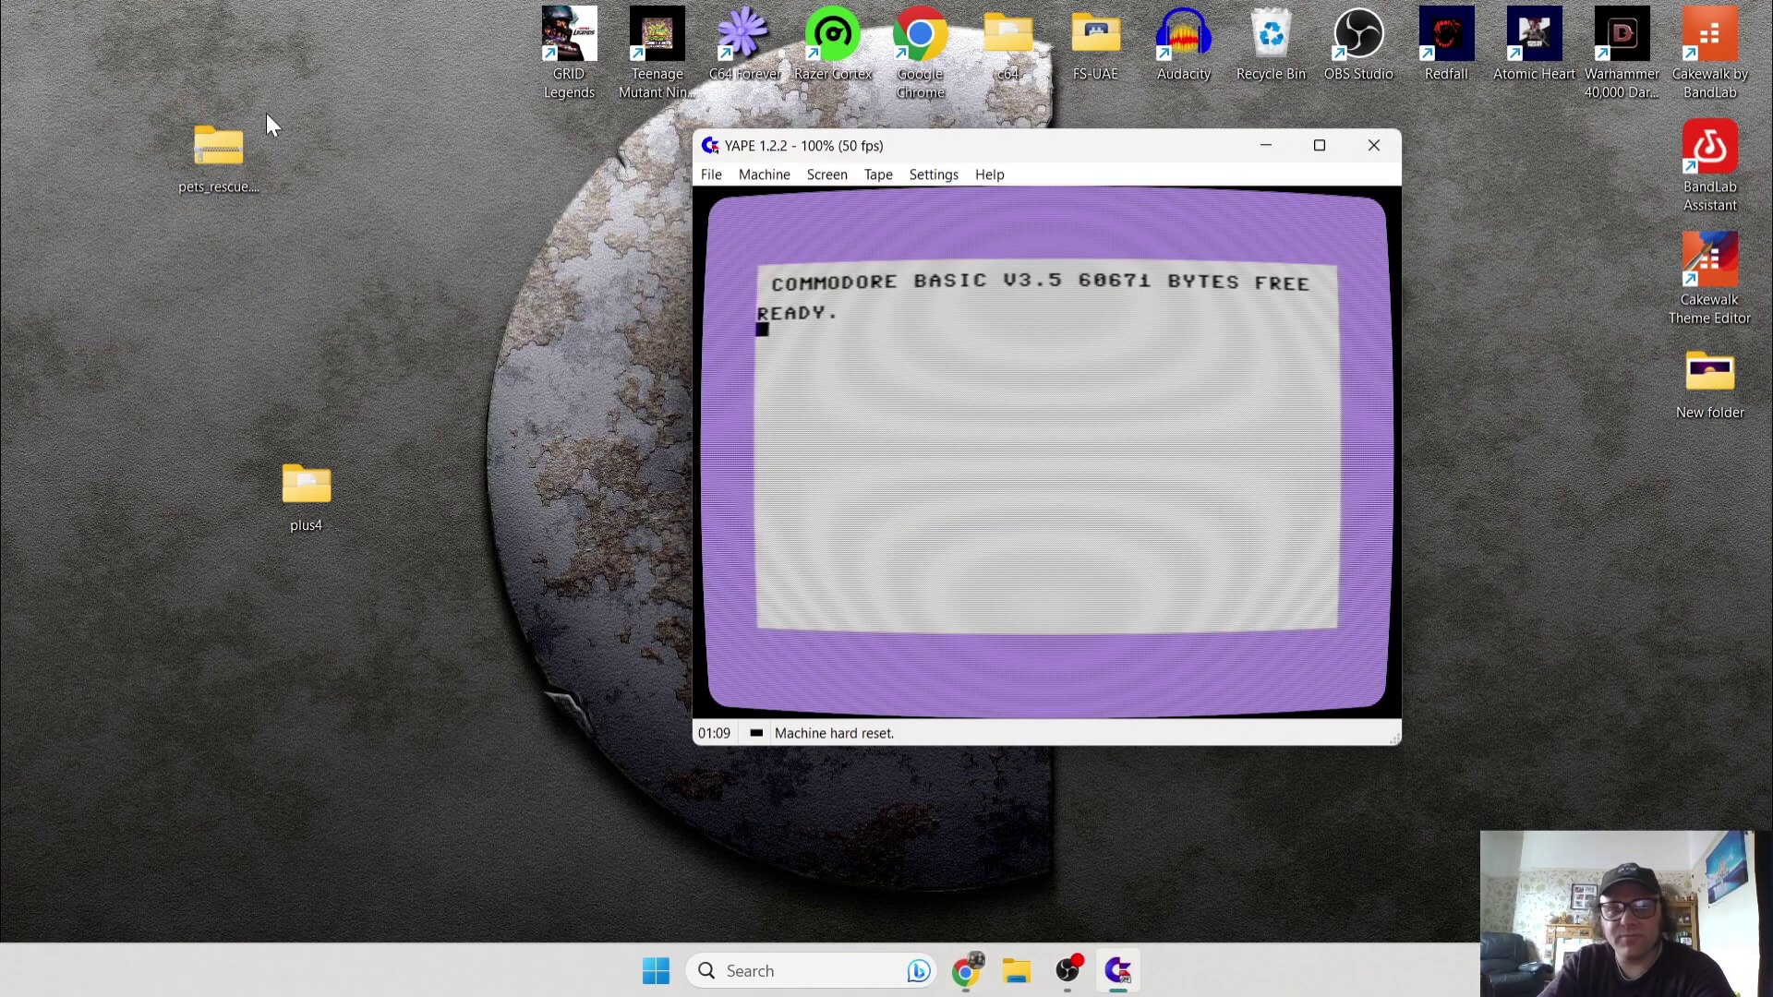
double_click(212, 152)
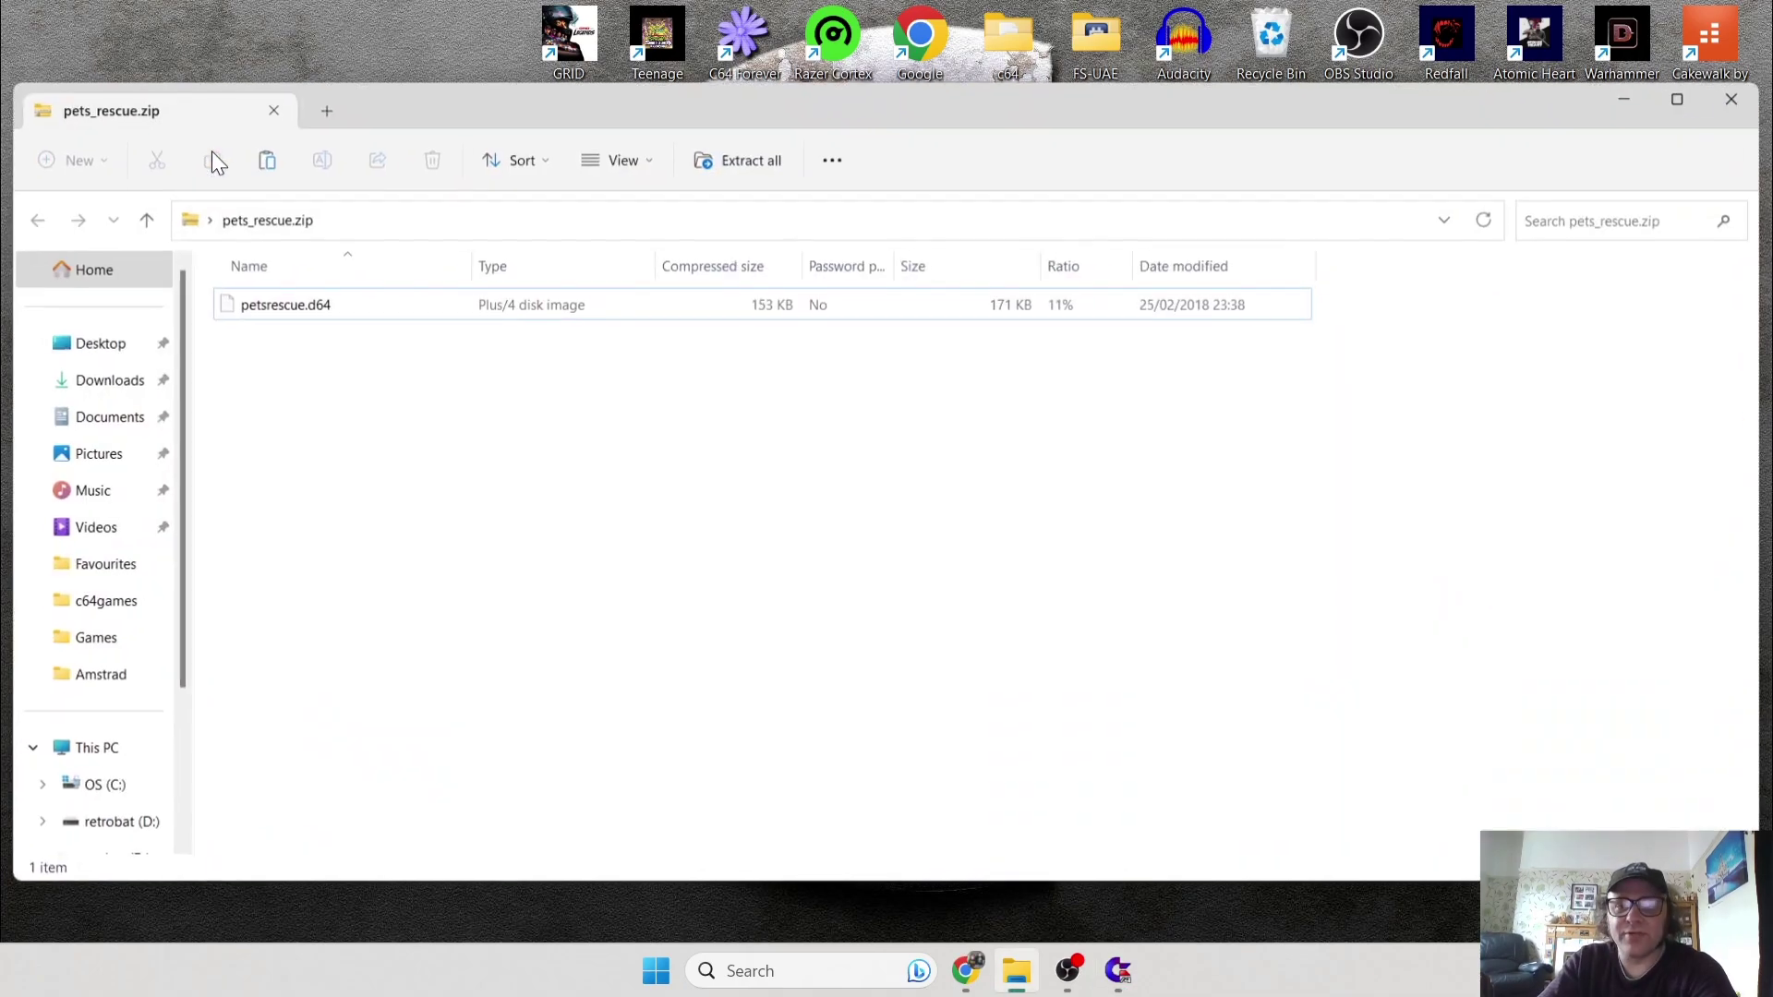
key(super+Right)
key(super+Up)
drag(1187, 226, 401, 304)
click(332, 503)
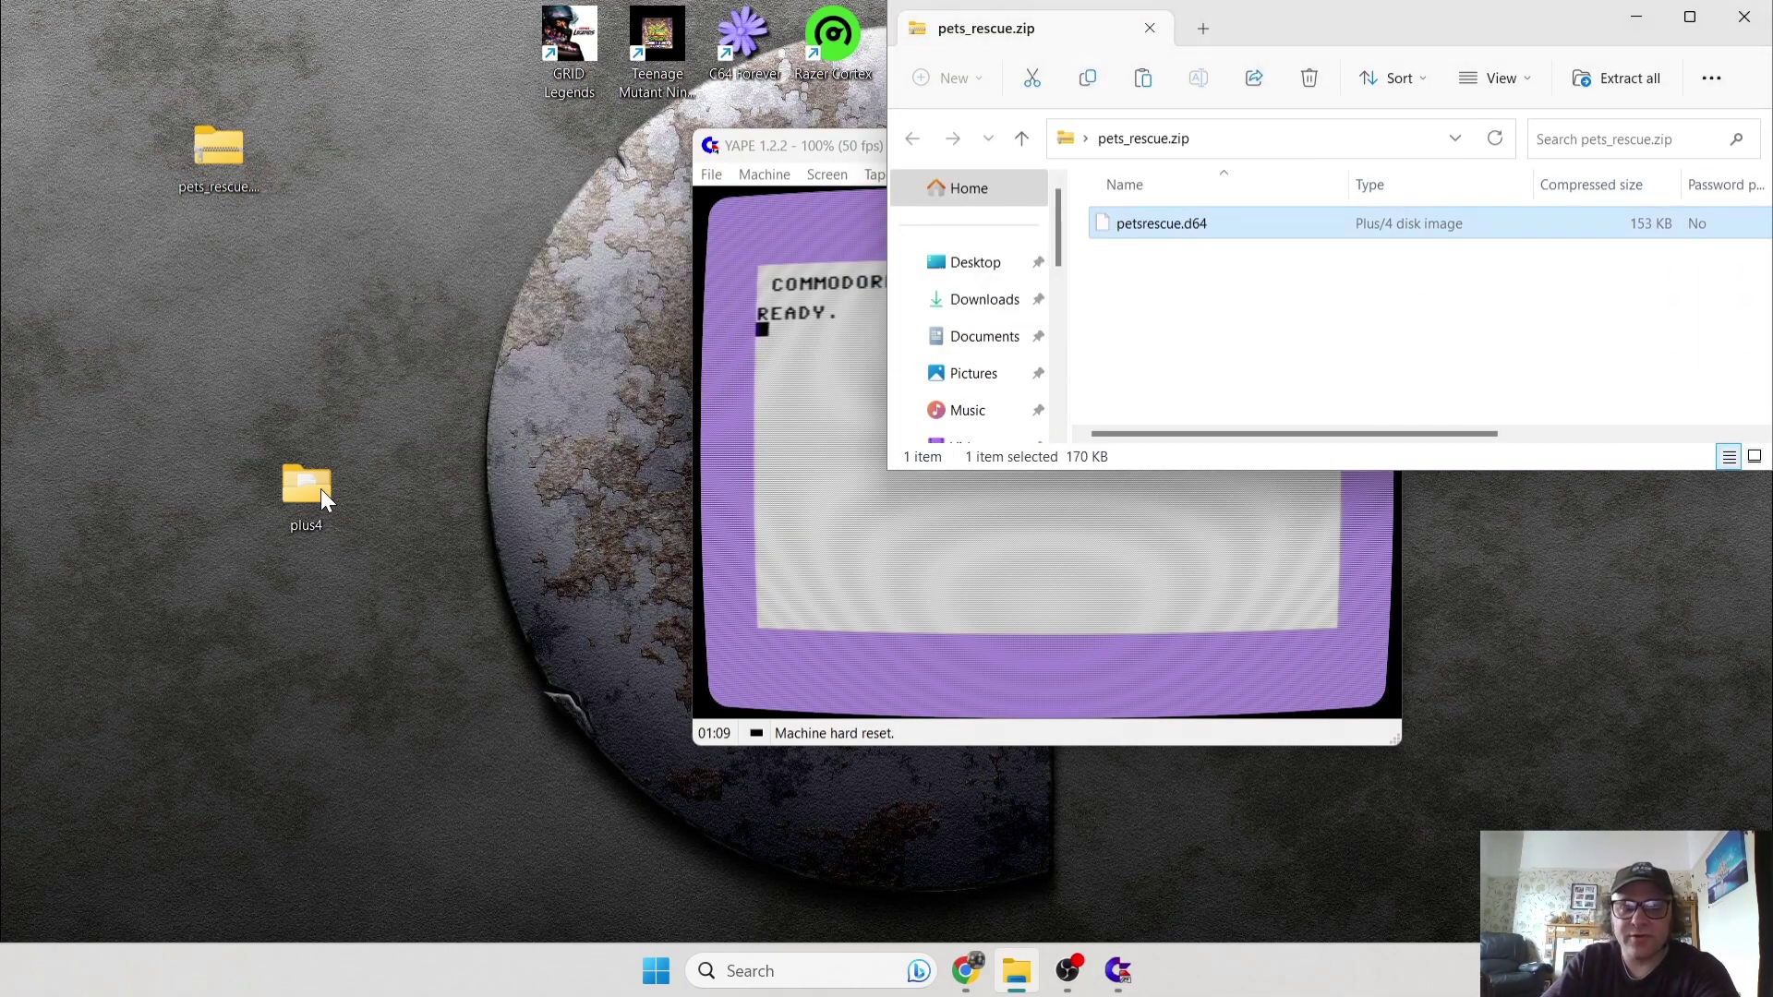
Copy petsrescue.d64 into plus4 > games, then close both Explorer windows
double_click(309, 488)
drag(585, 31, 1011, 149)
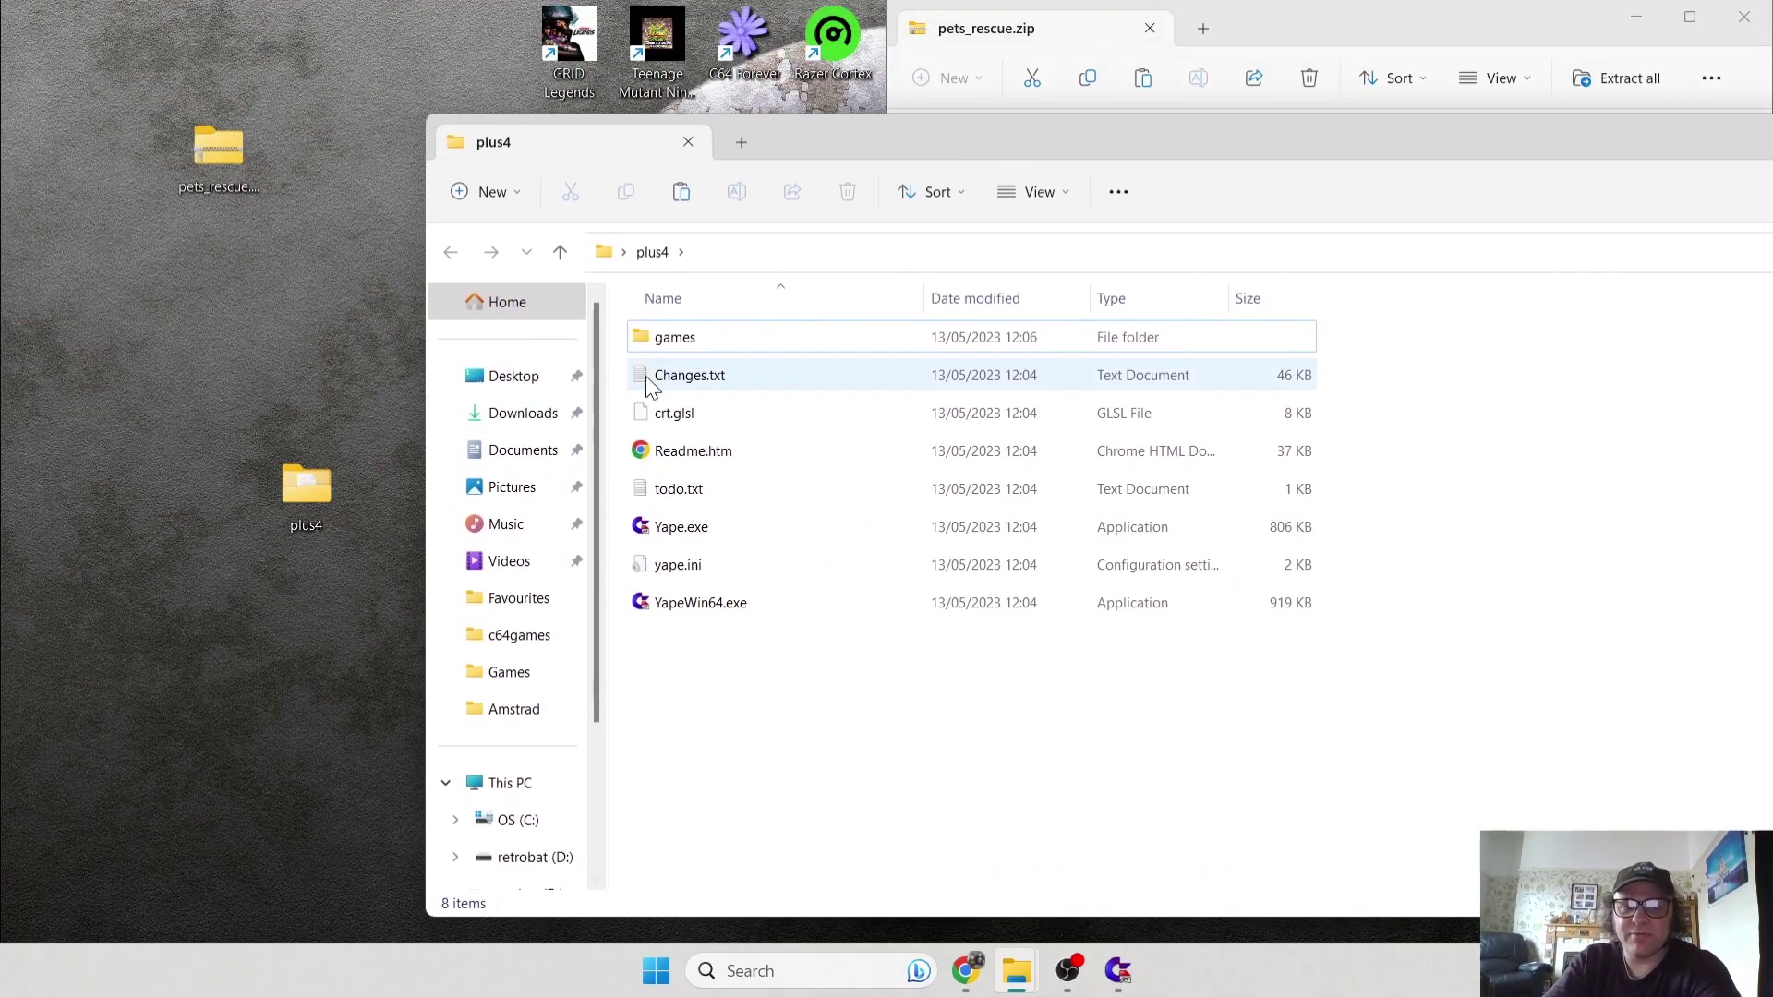
double_click(713, 337)
drag(801, 143, 904, 327)
drag(1175, 225, 843, 634)
drag(1592, 318, 777, 231)
click(1435, 217)
click(1744, 17)
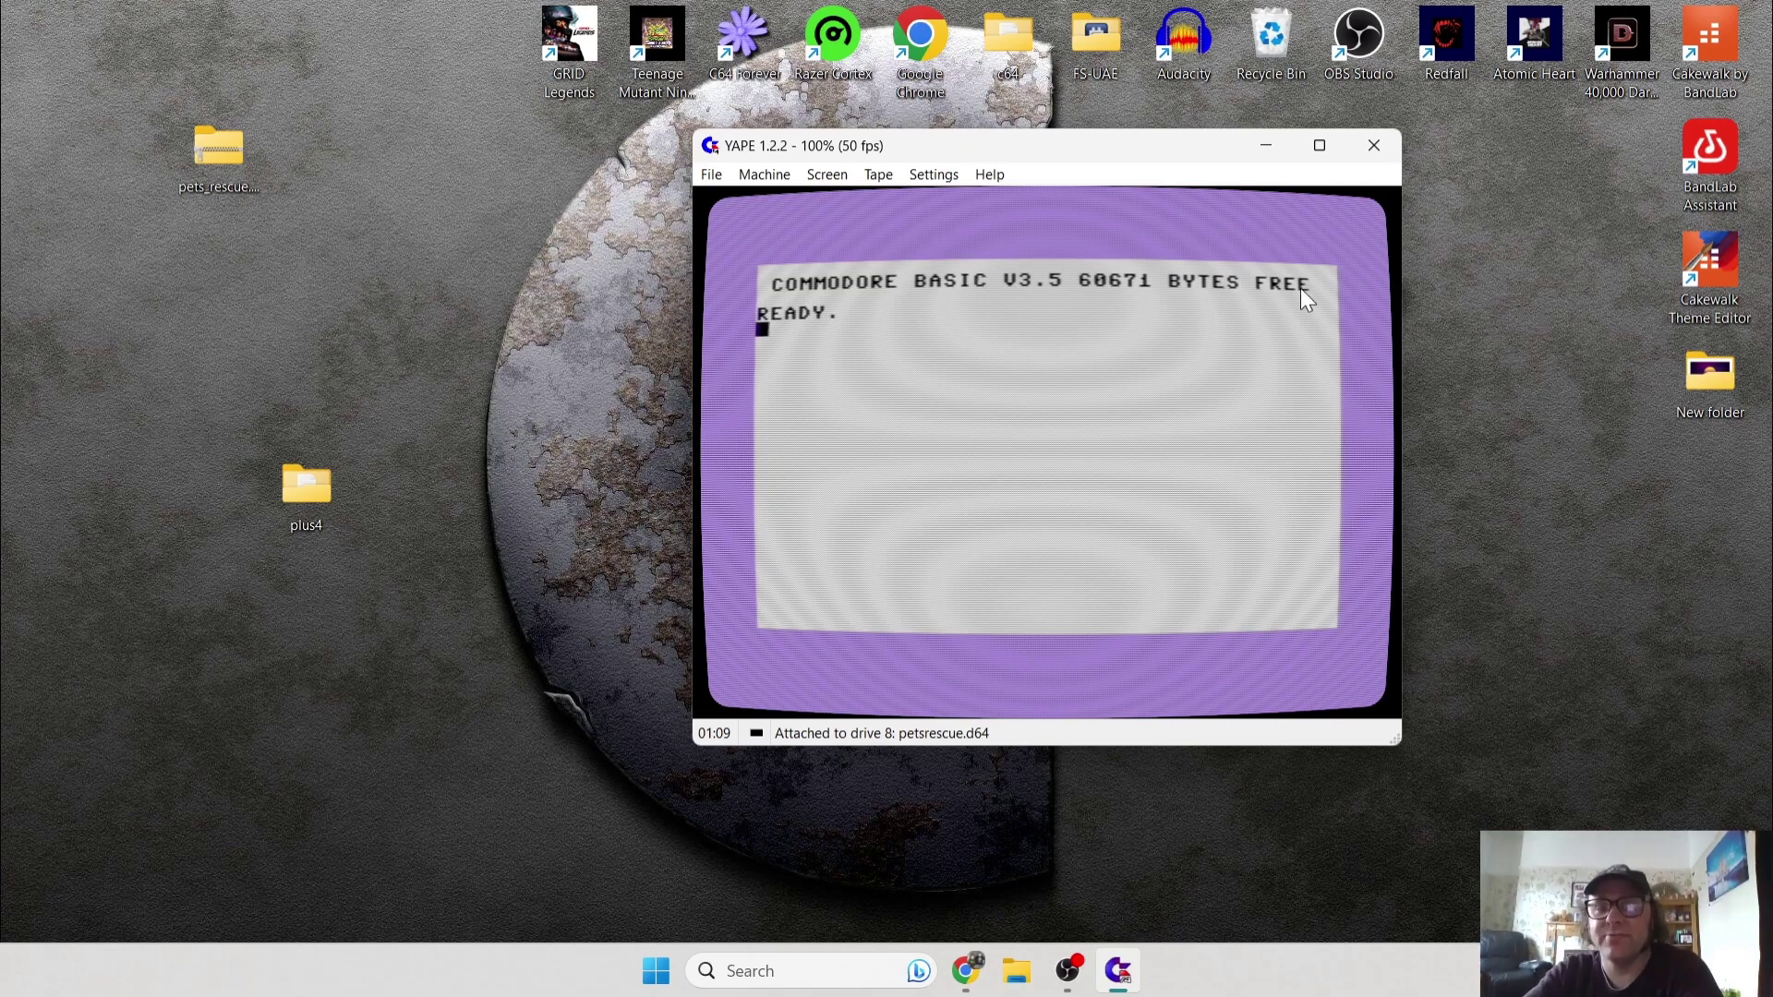
Autostart petsrescue.d64 from the games folder via File > Autostart image
click(712, 177)
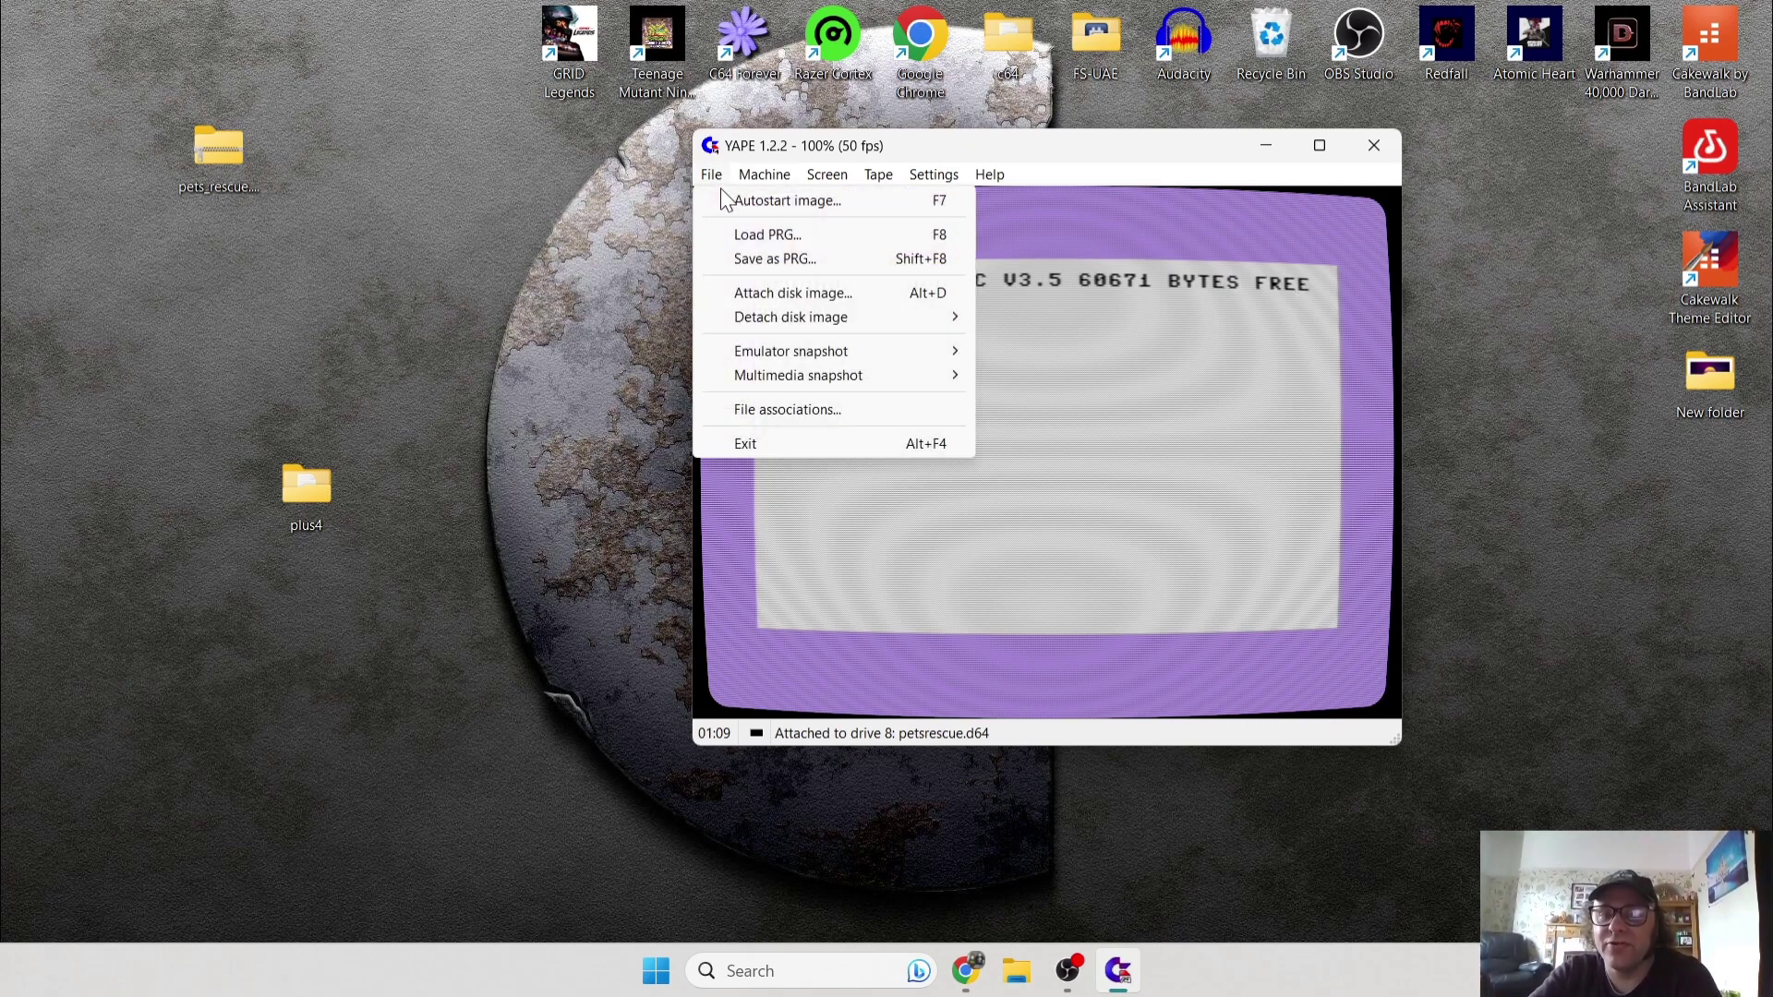
click(729, 204)
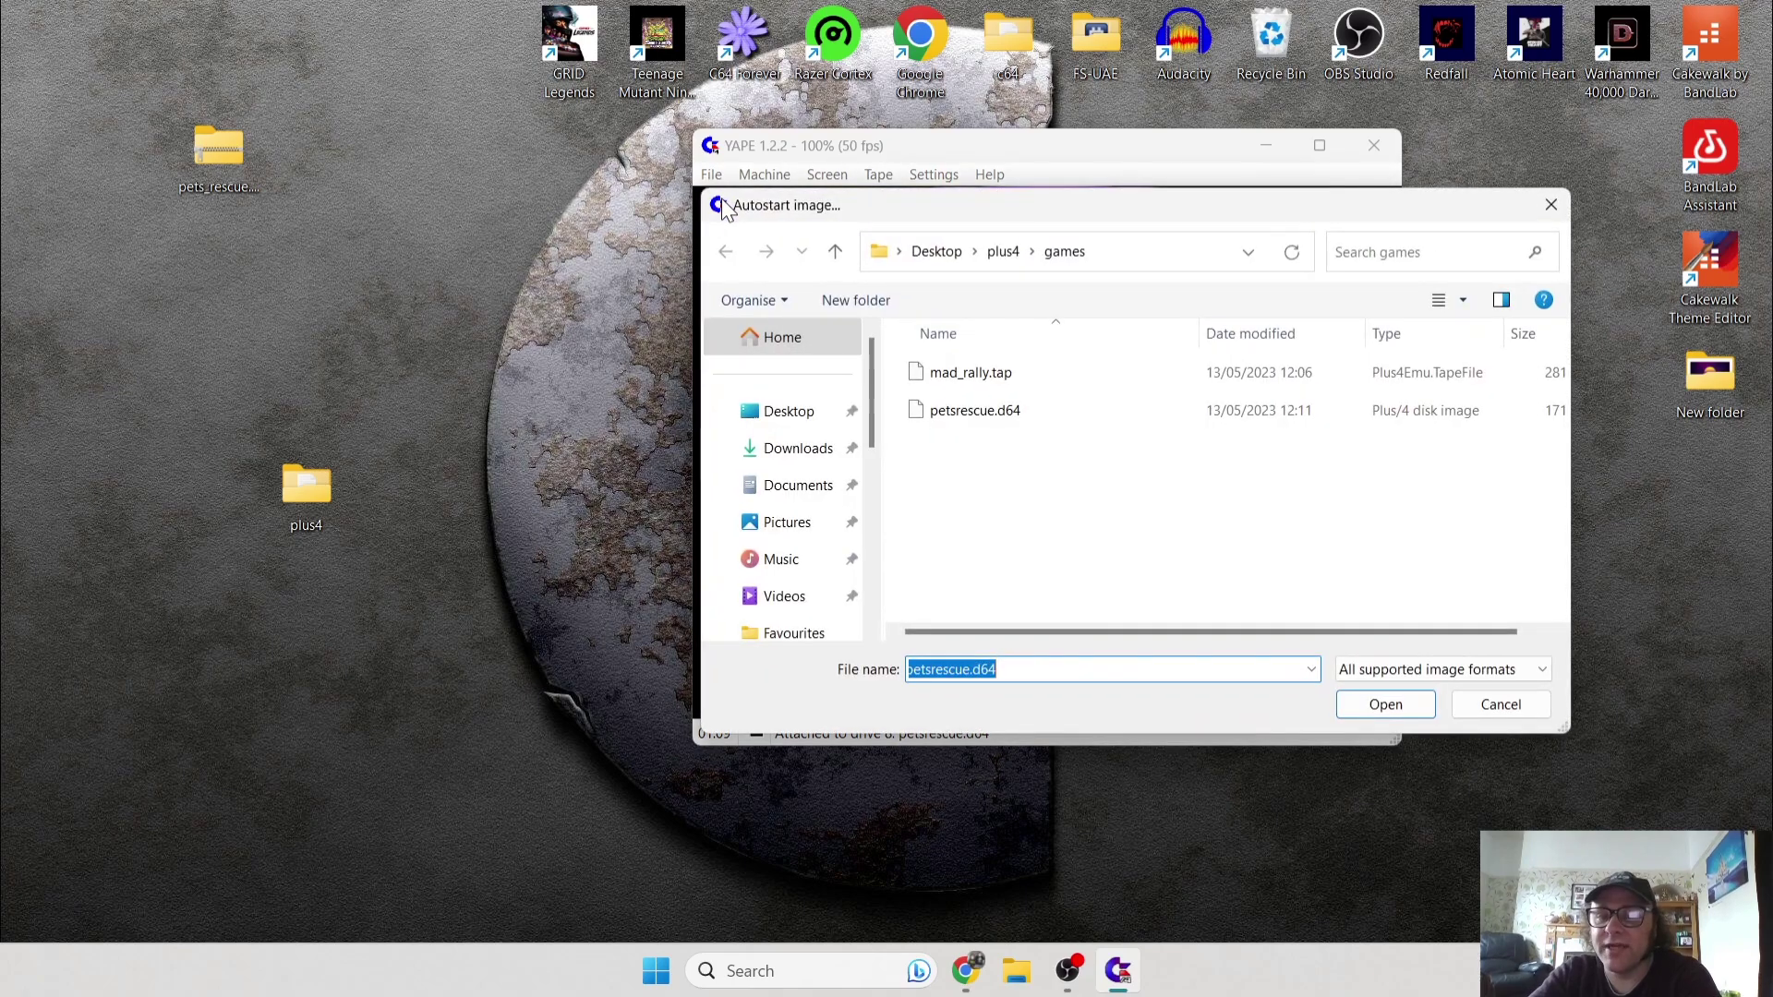
double_click(1016, 417)
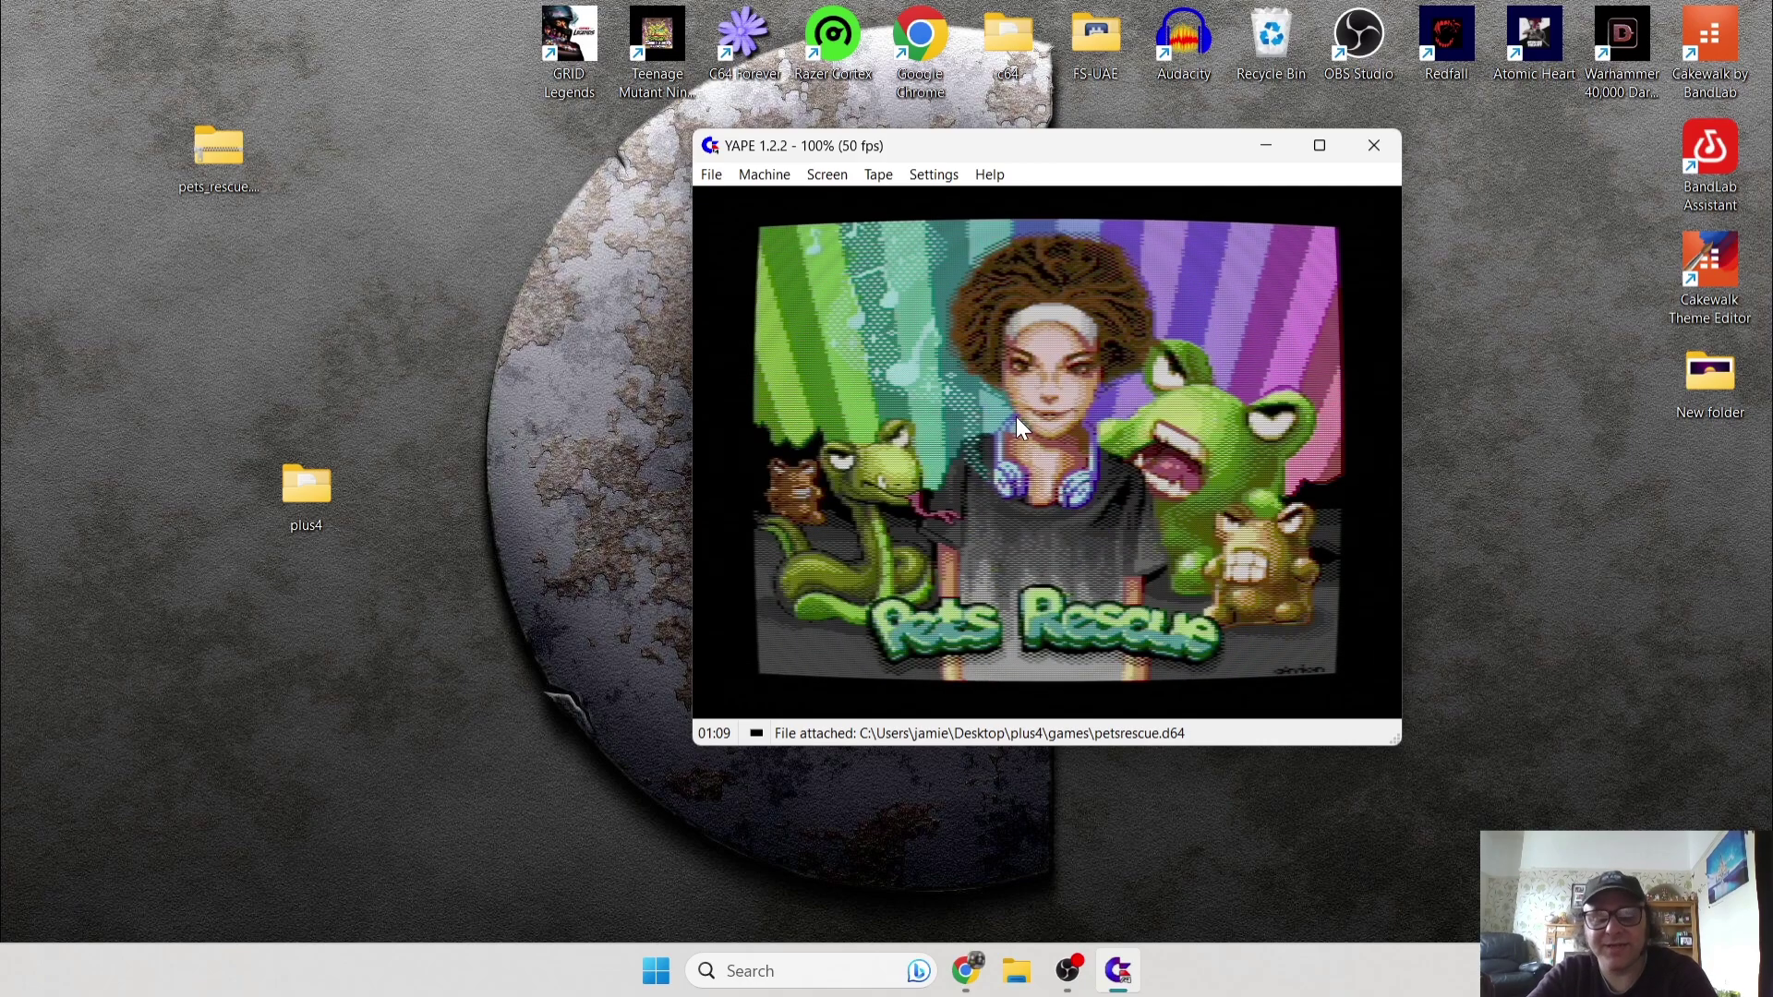
Try Pets Rescue full screen and back, unswap the joystick ports, then go full screen
key(alt+Return)
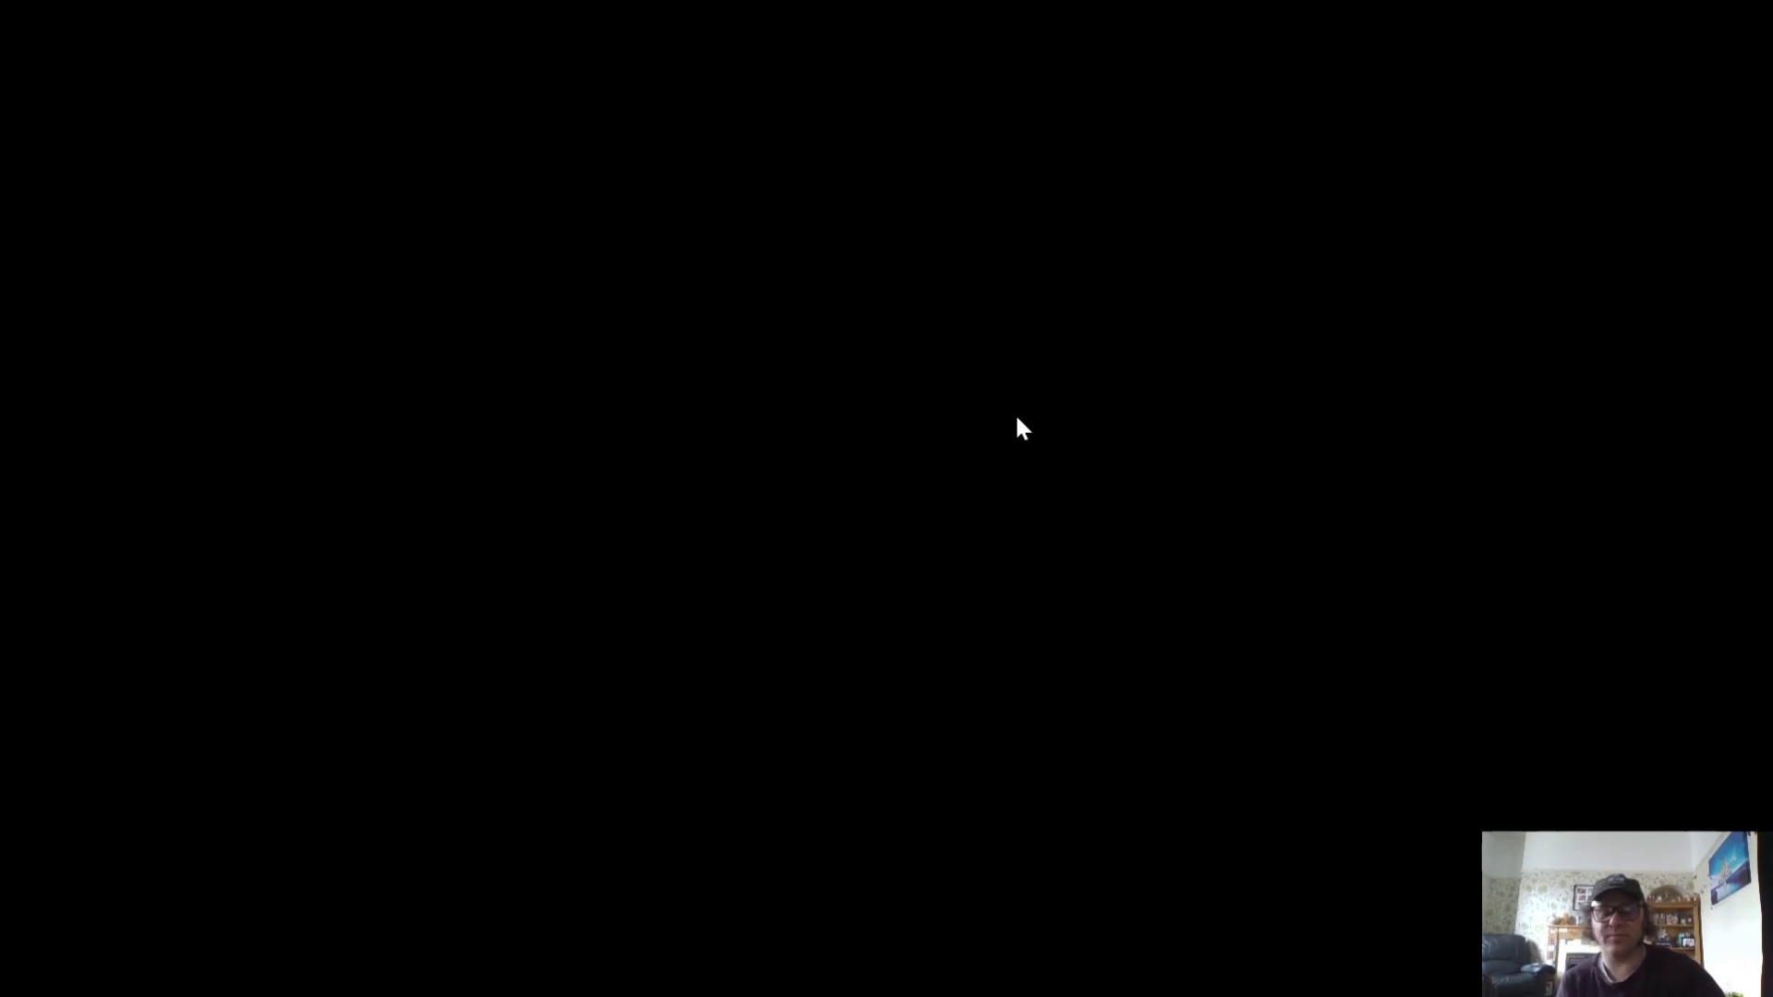
key(alt+Return)
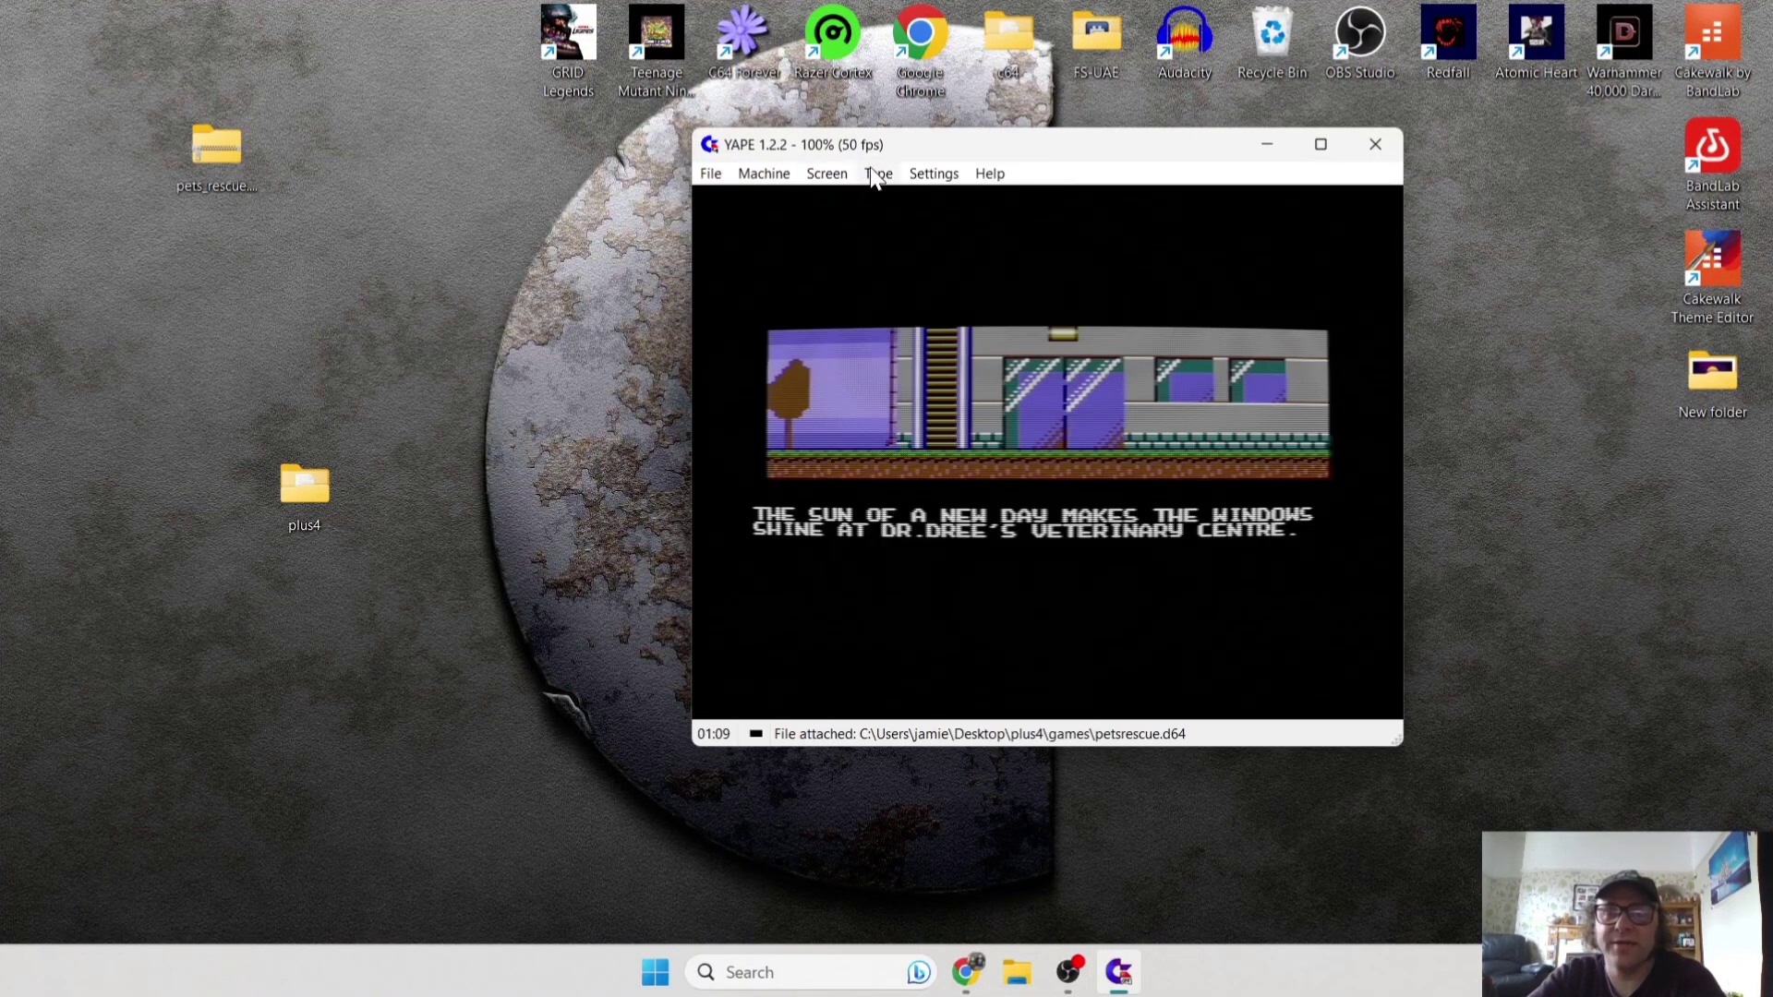
click(923, 175)
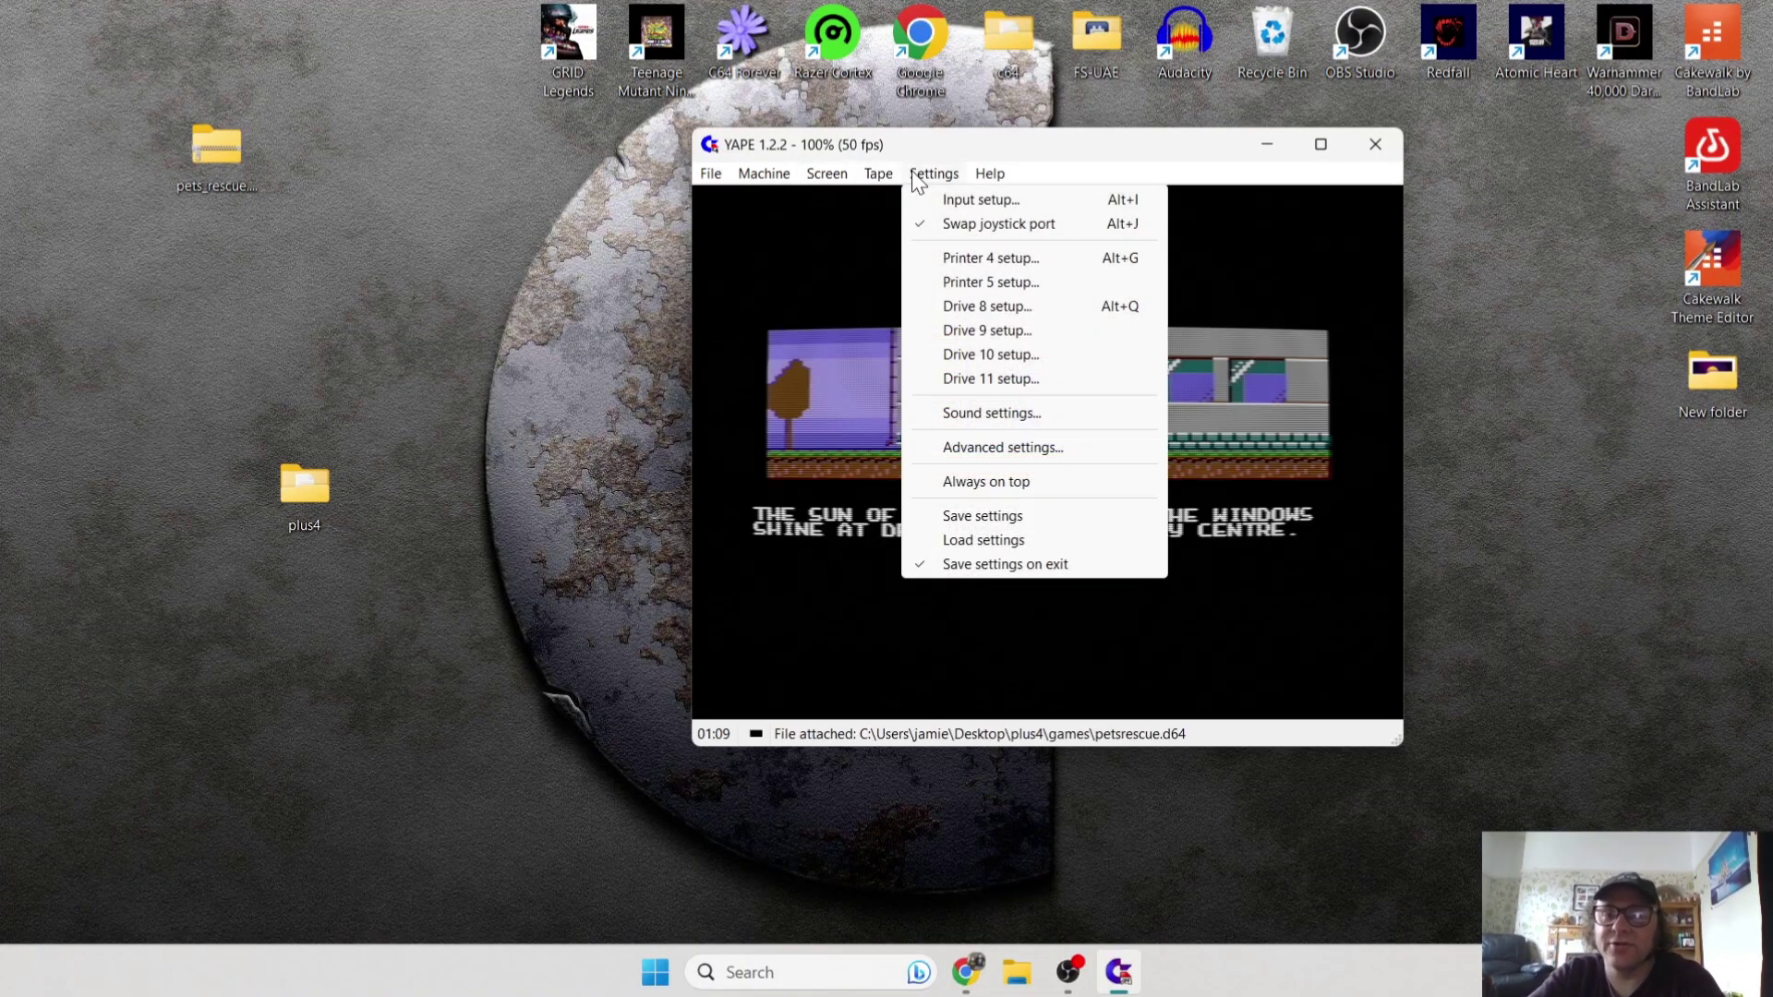
click(965, 224)
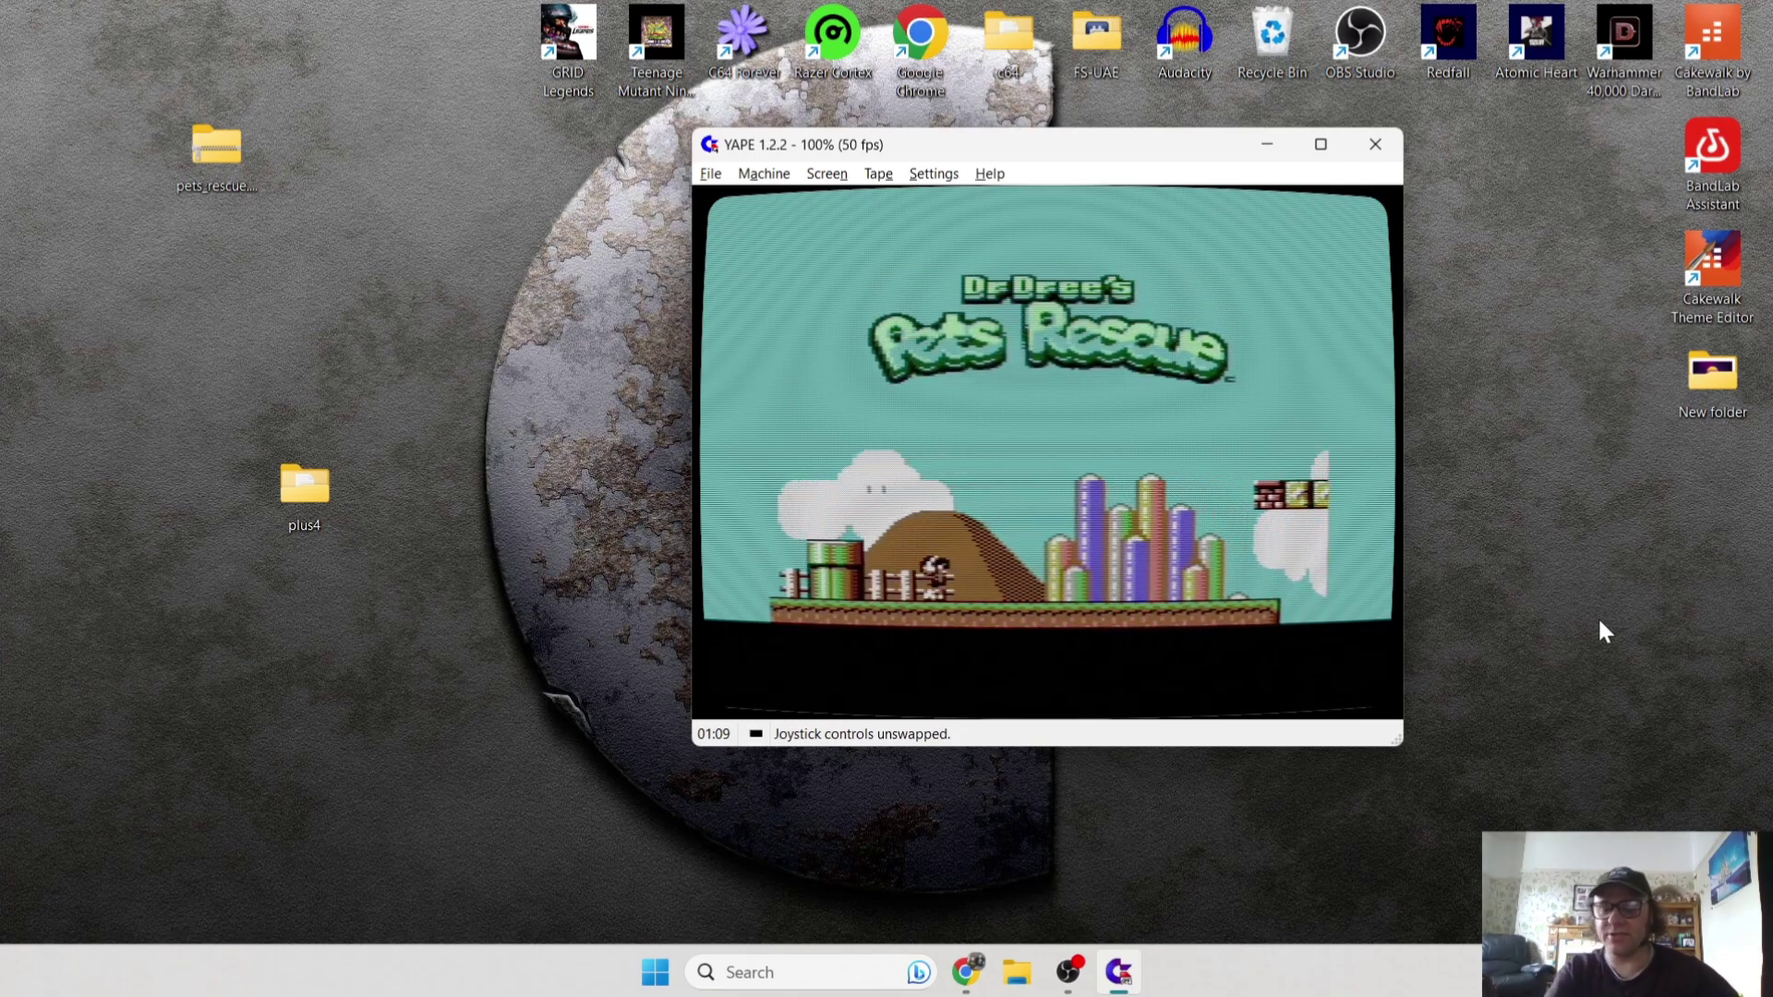
key(alt+Return)
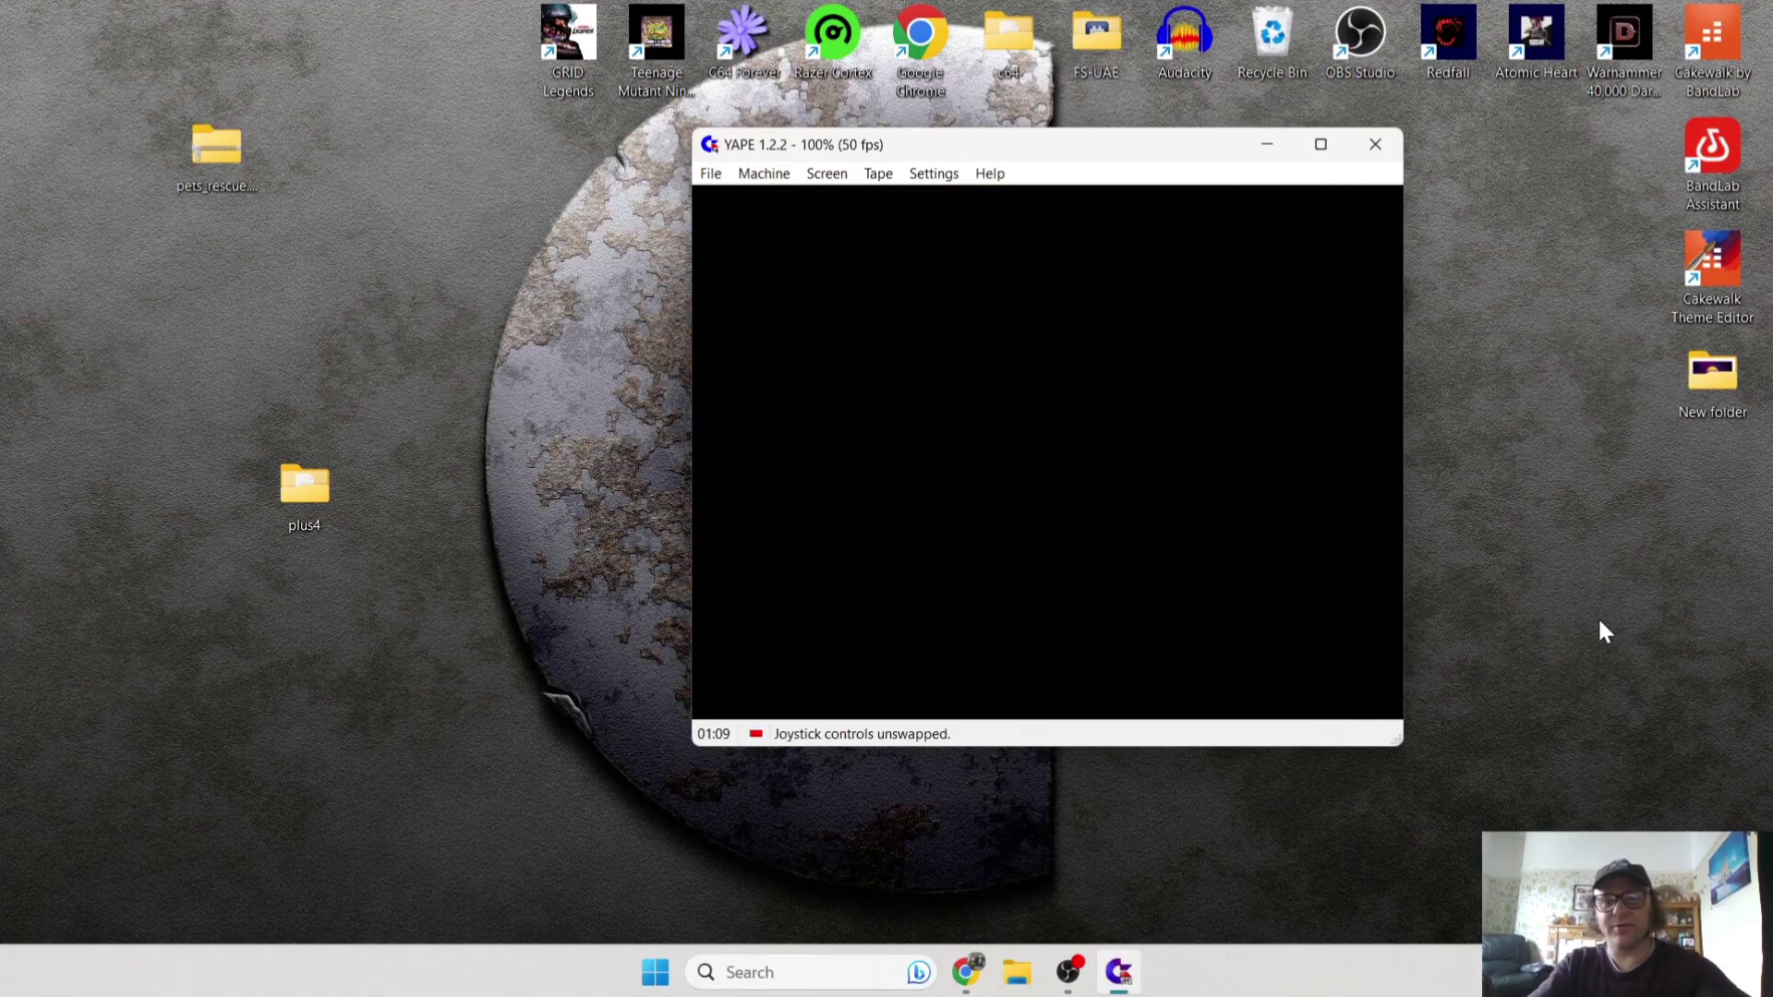
Turn off CRT emulation in Screen options, then play Pets Rescue full screen to level 1-2
click(833, 179)
click(870, 275)
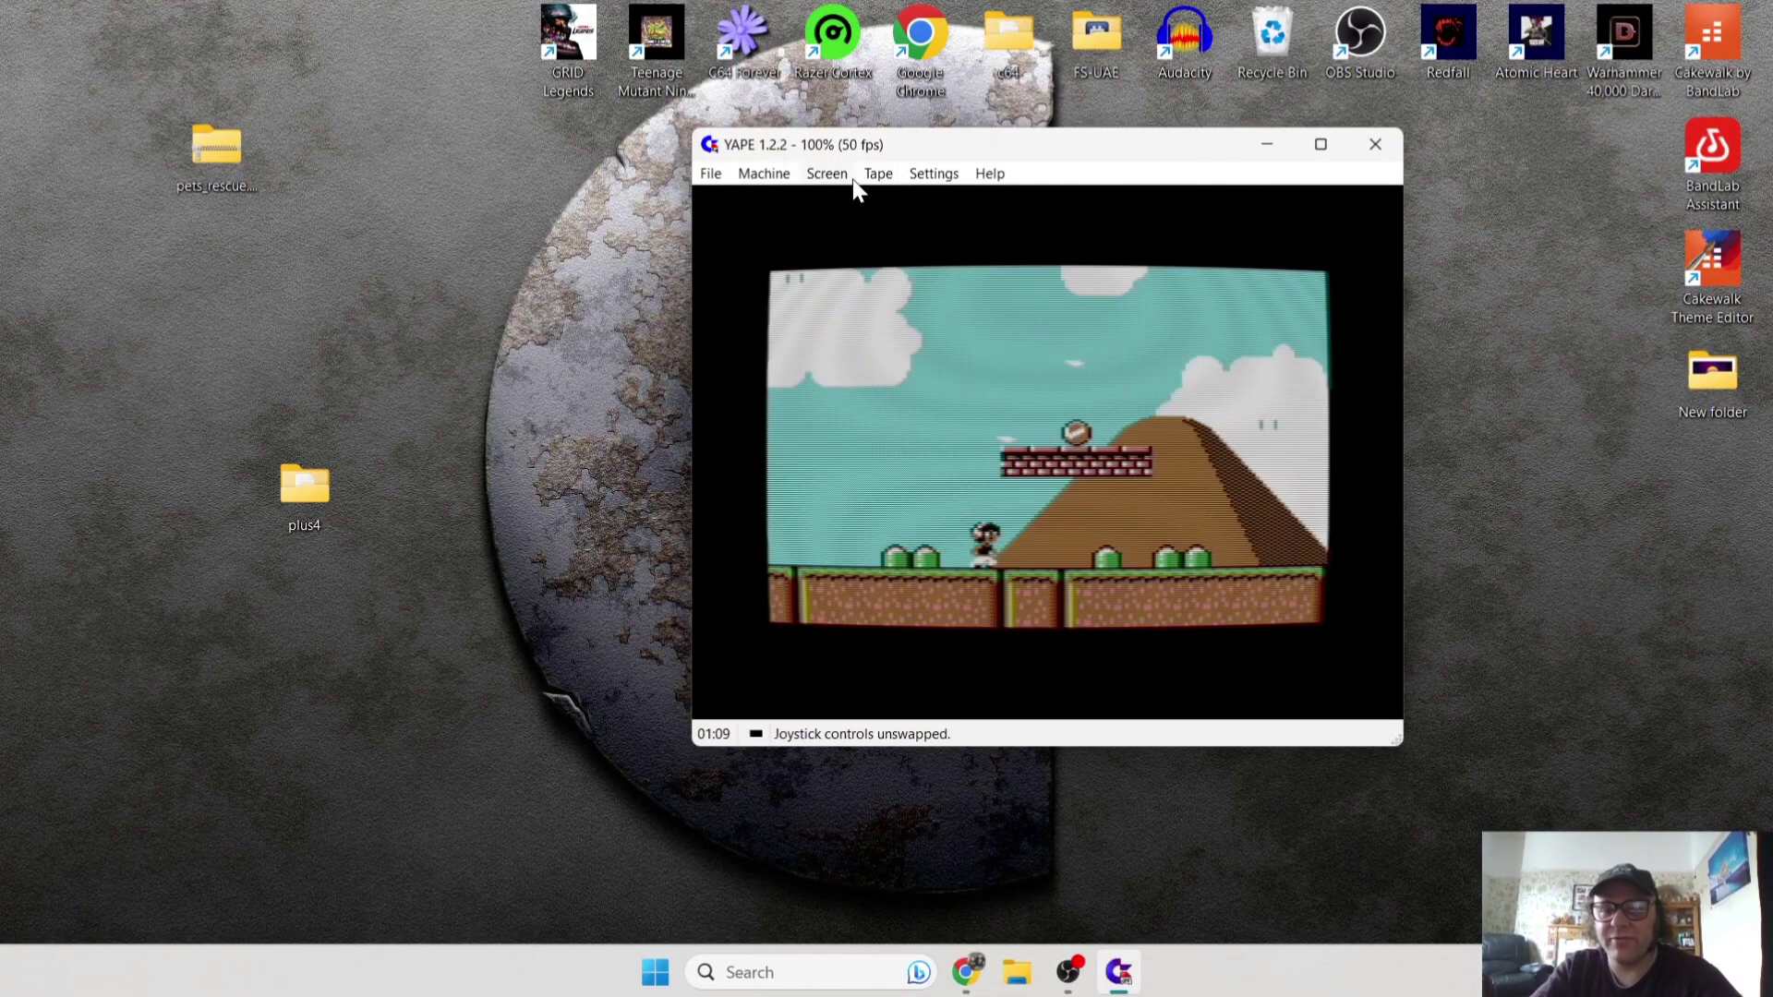
click(844, 179)
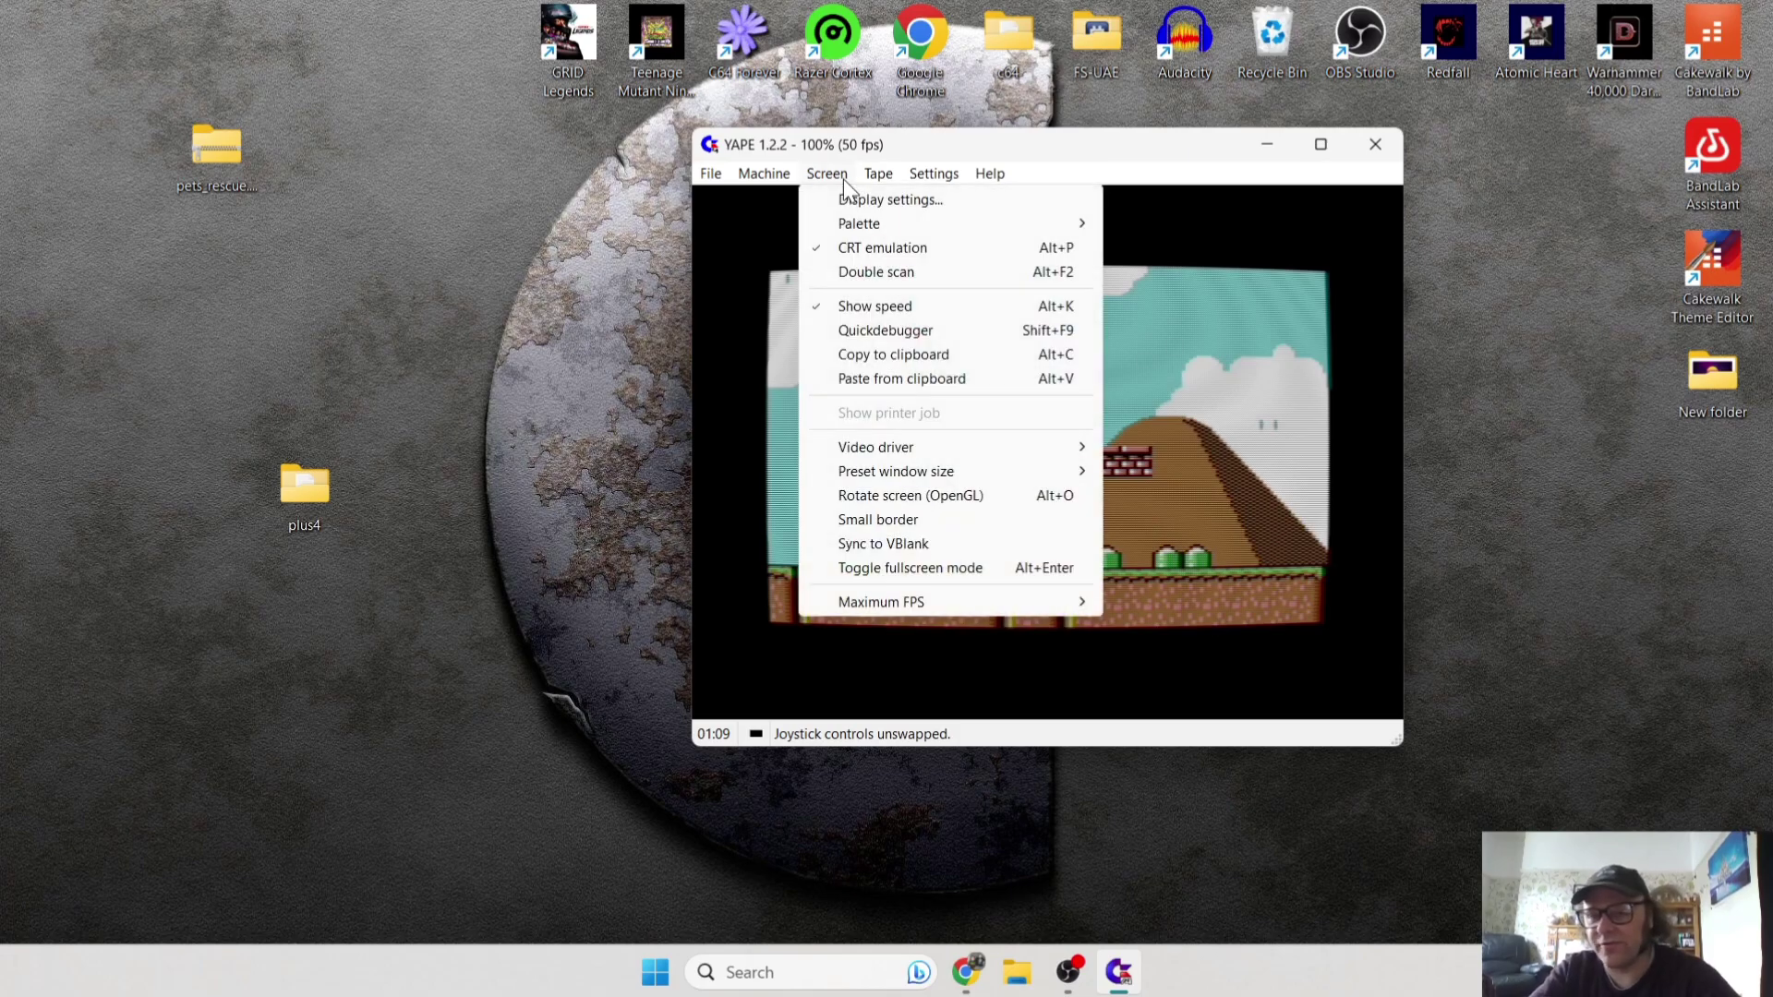
click(900, 246)
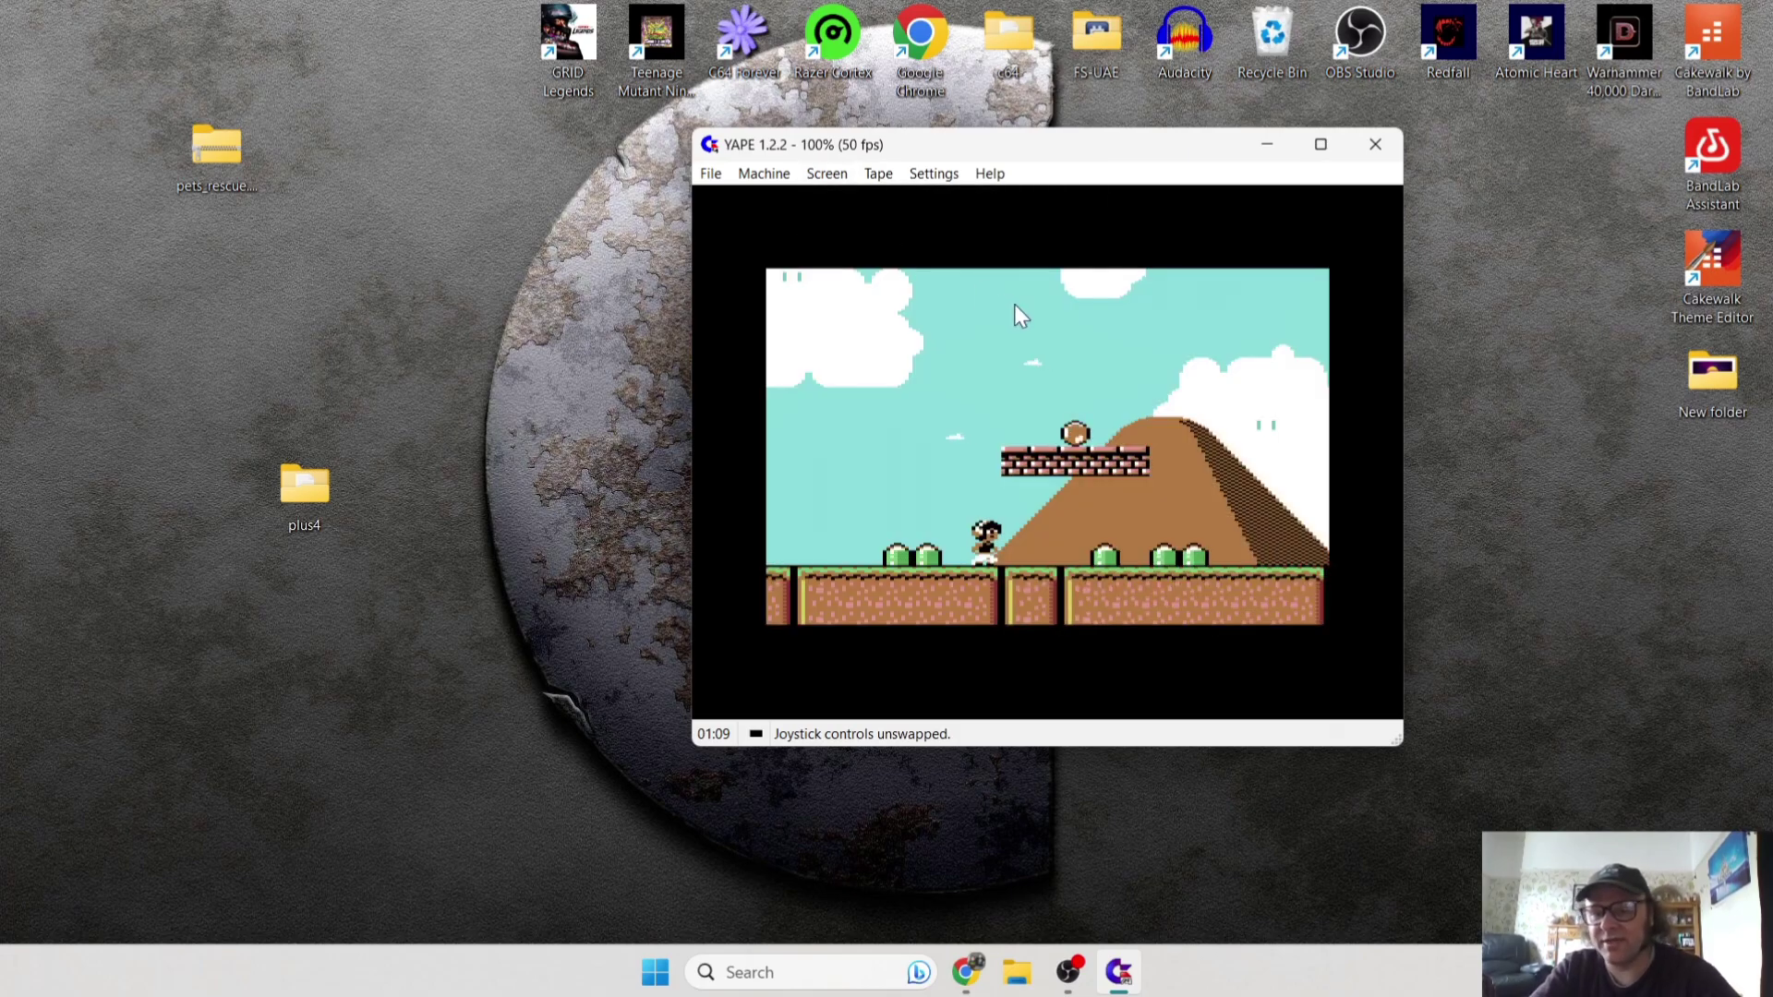
key(alt+Return)
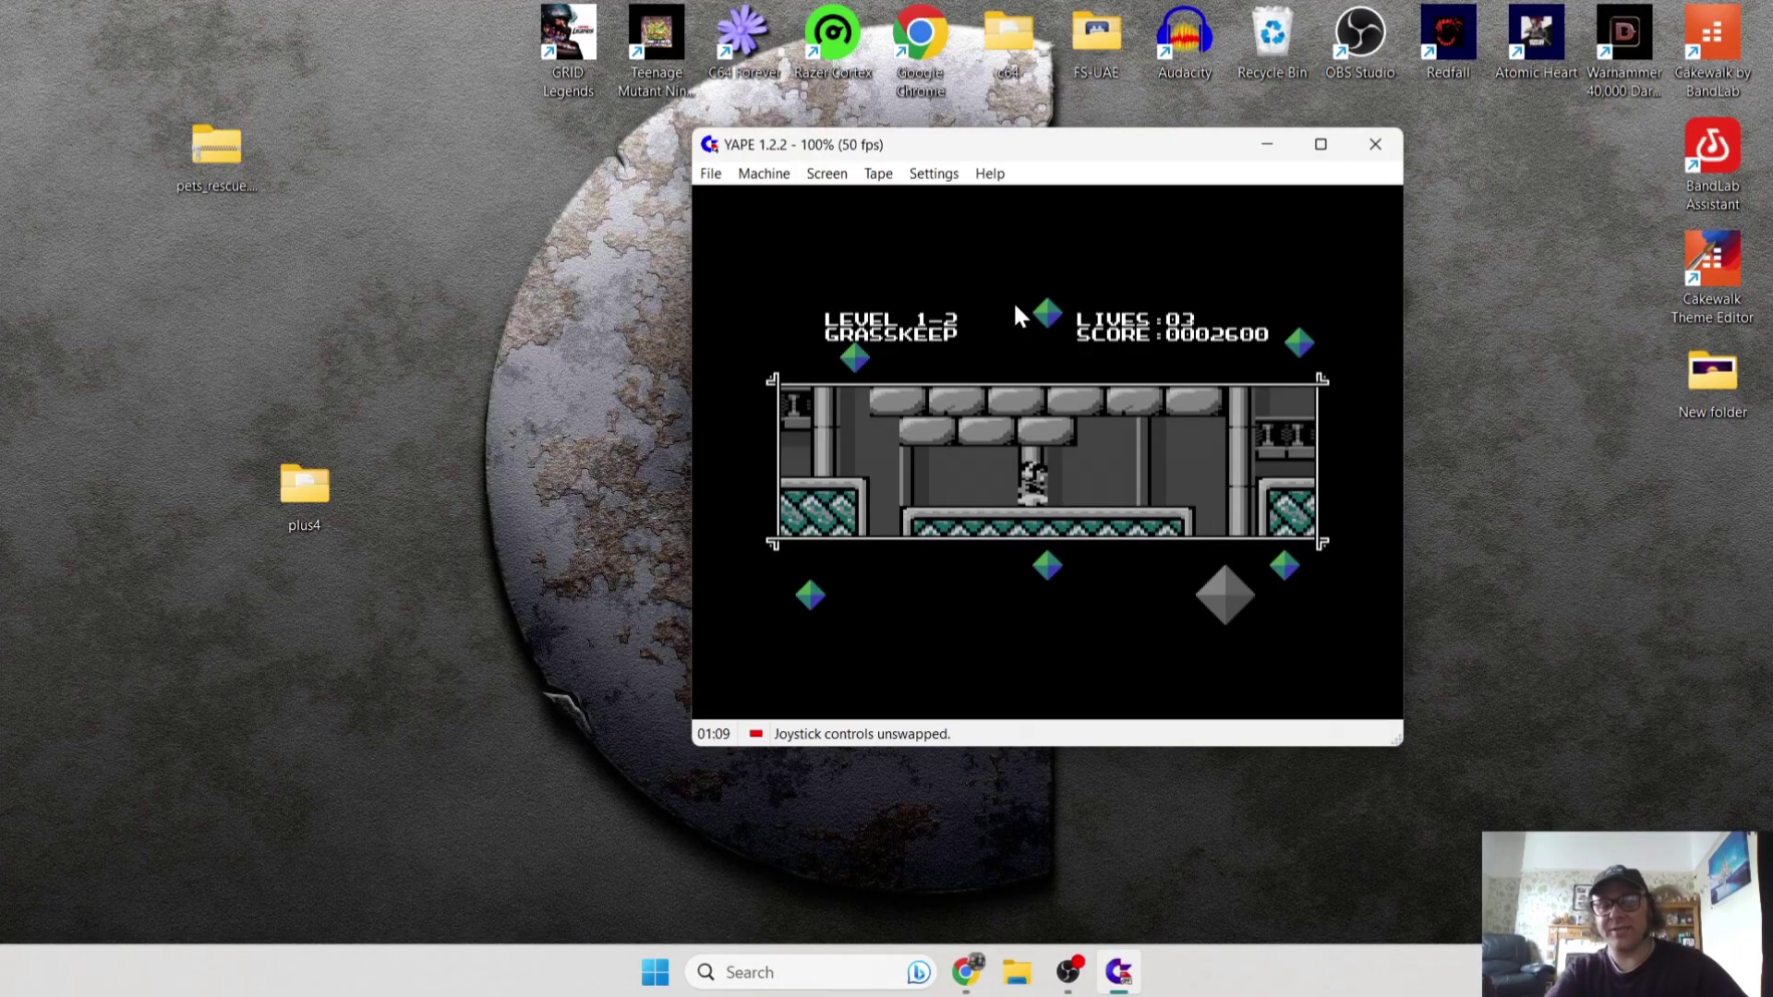
Hard-reset the machine via Machine > Hard reset to restart Pets Rescue from its intro
click(711, 175)
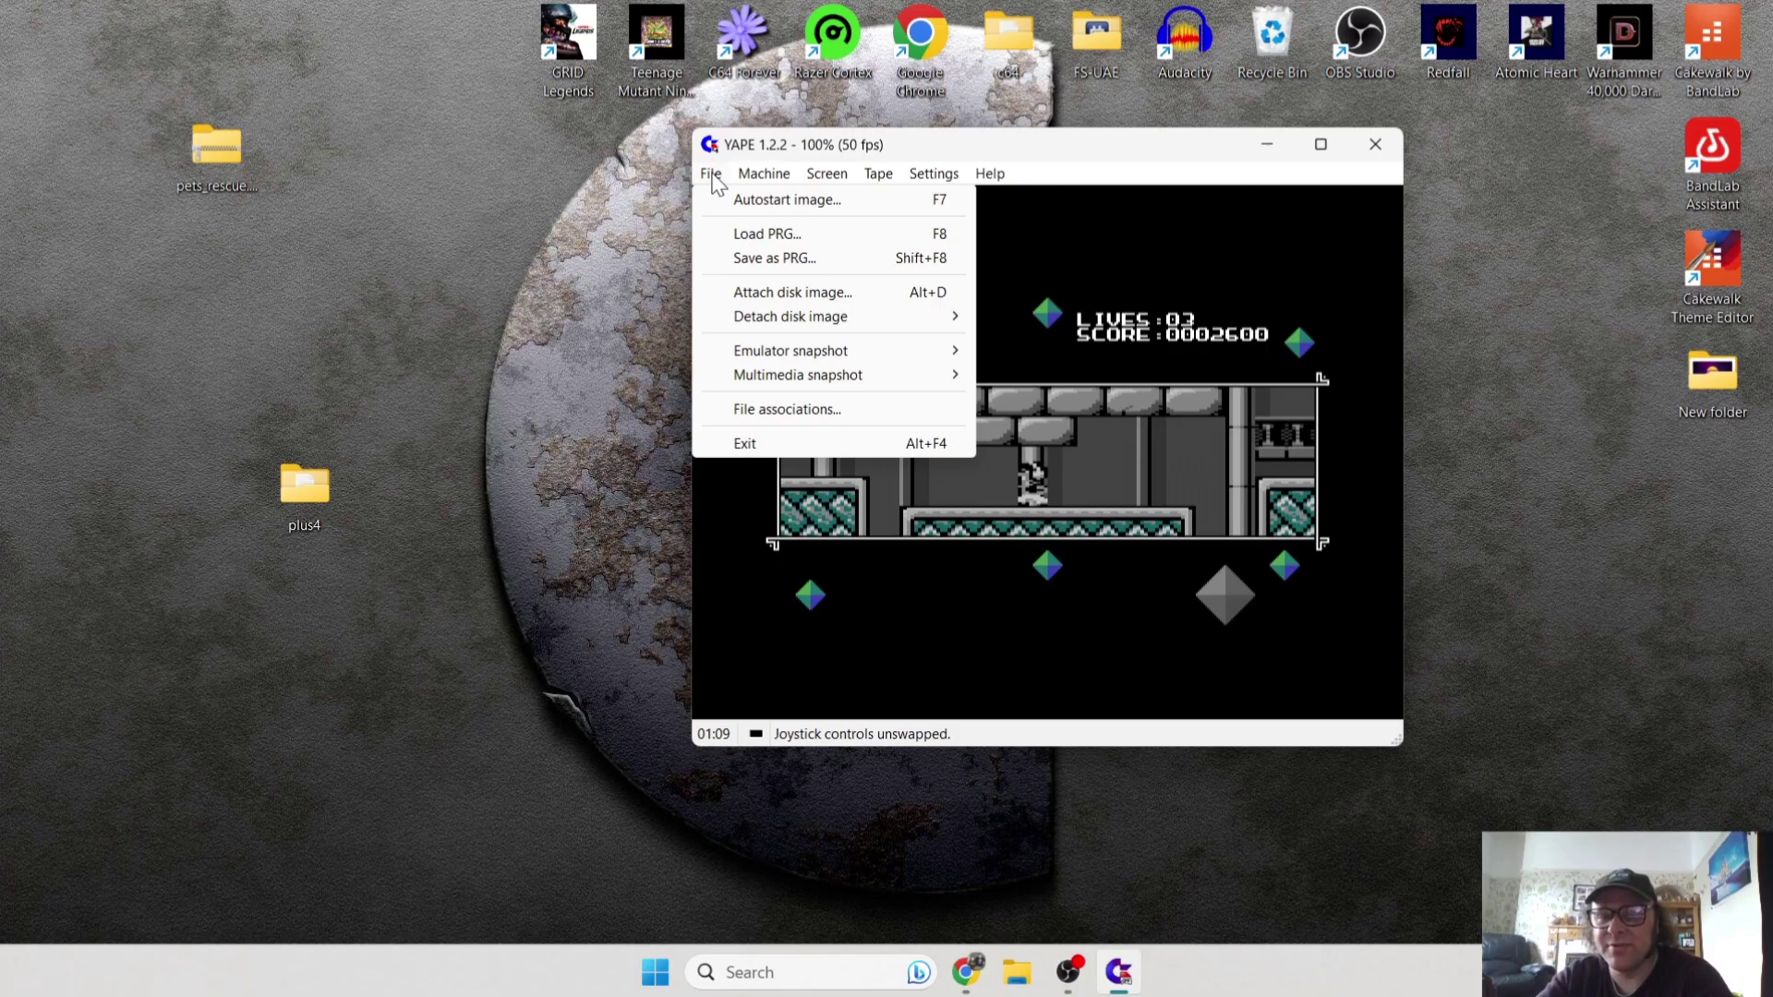
mouse_move(751, 181)
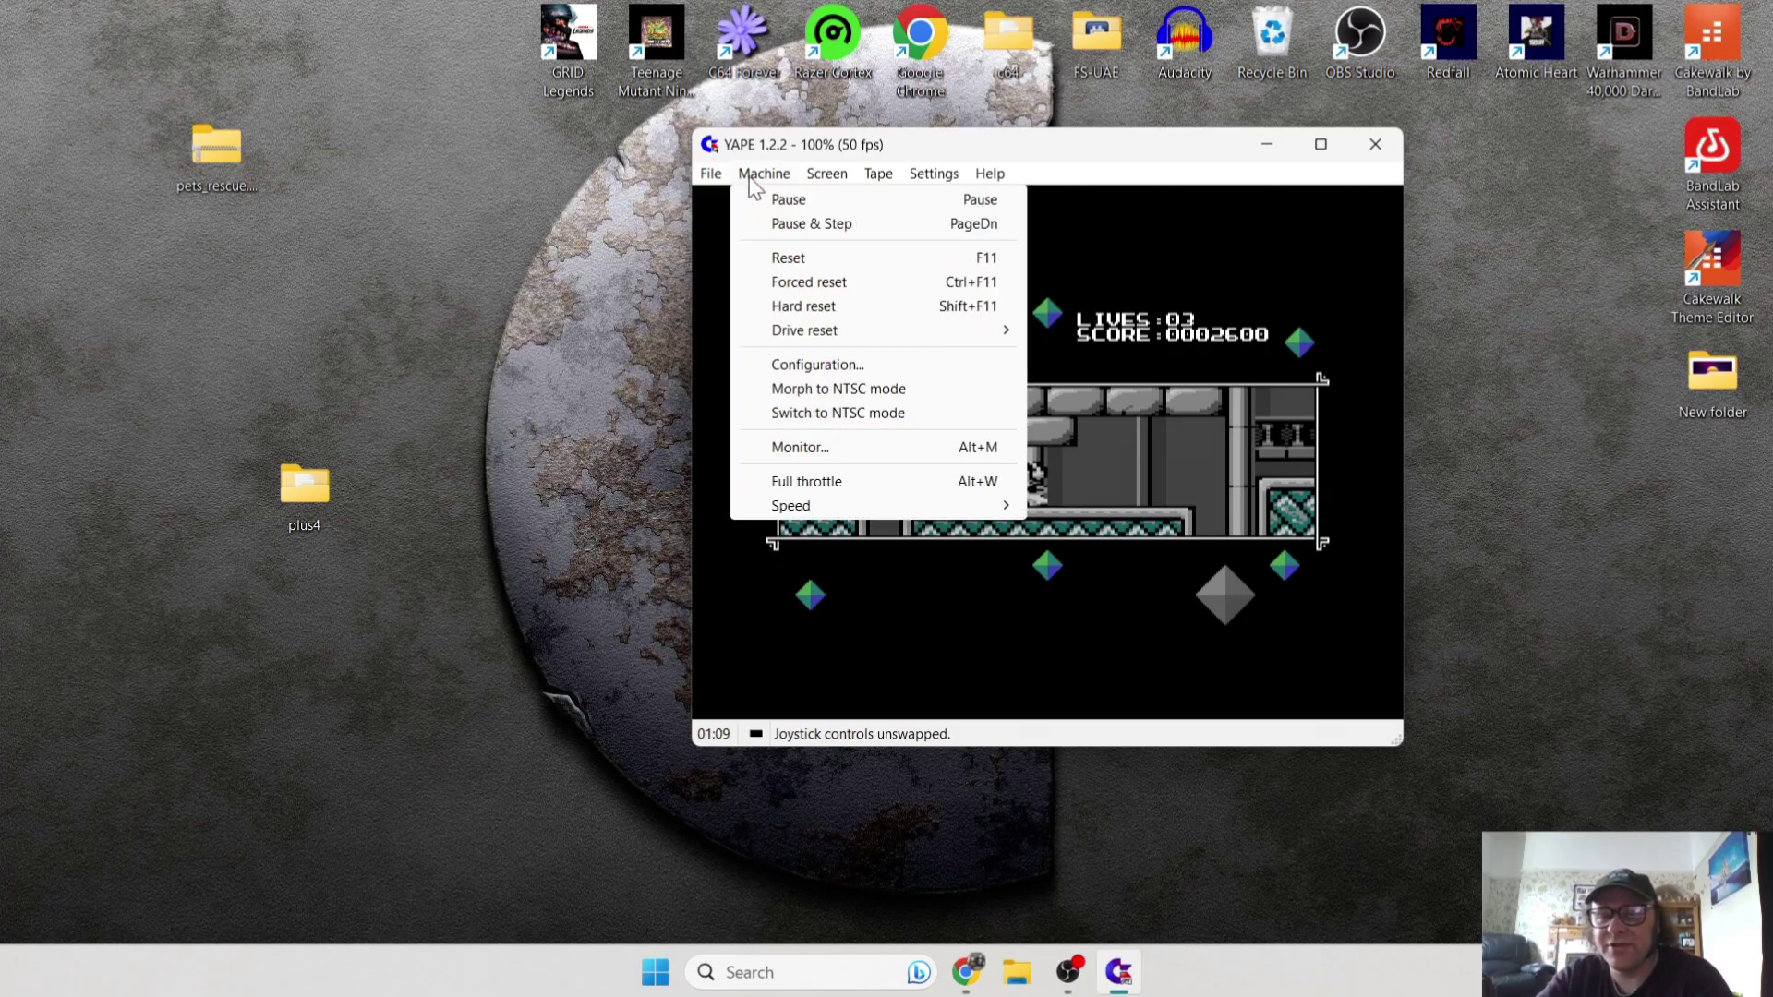
click(833, 307)
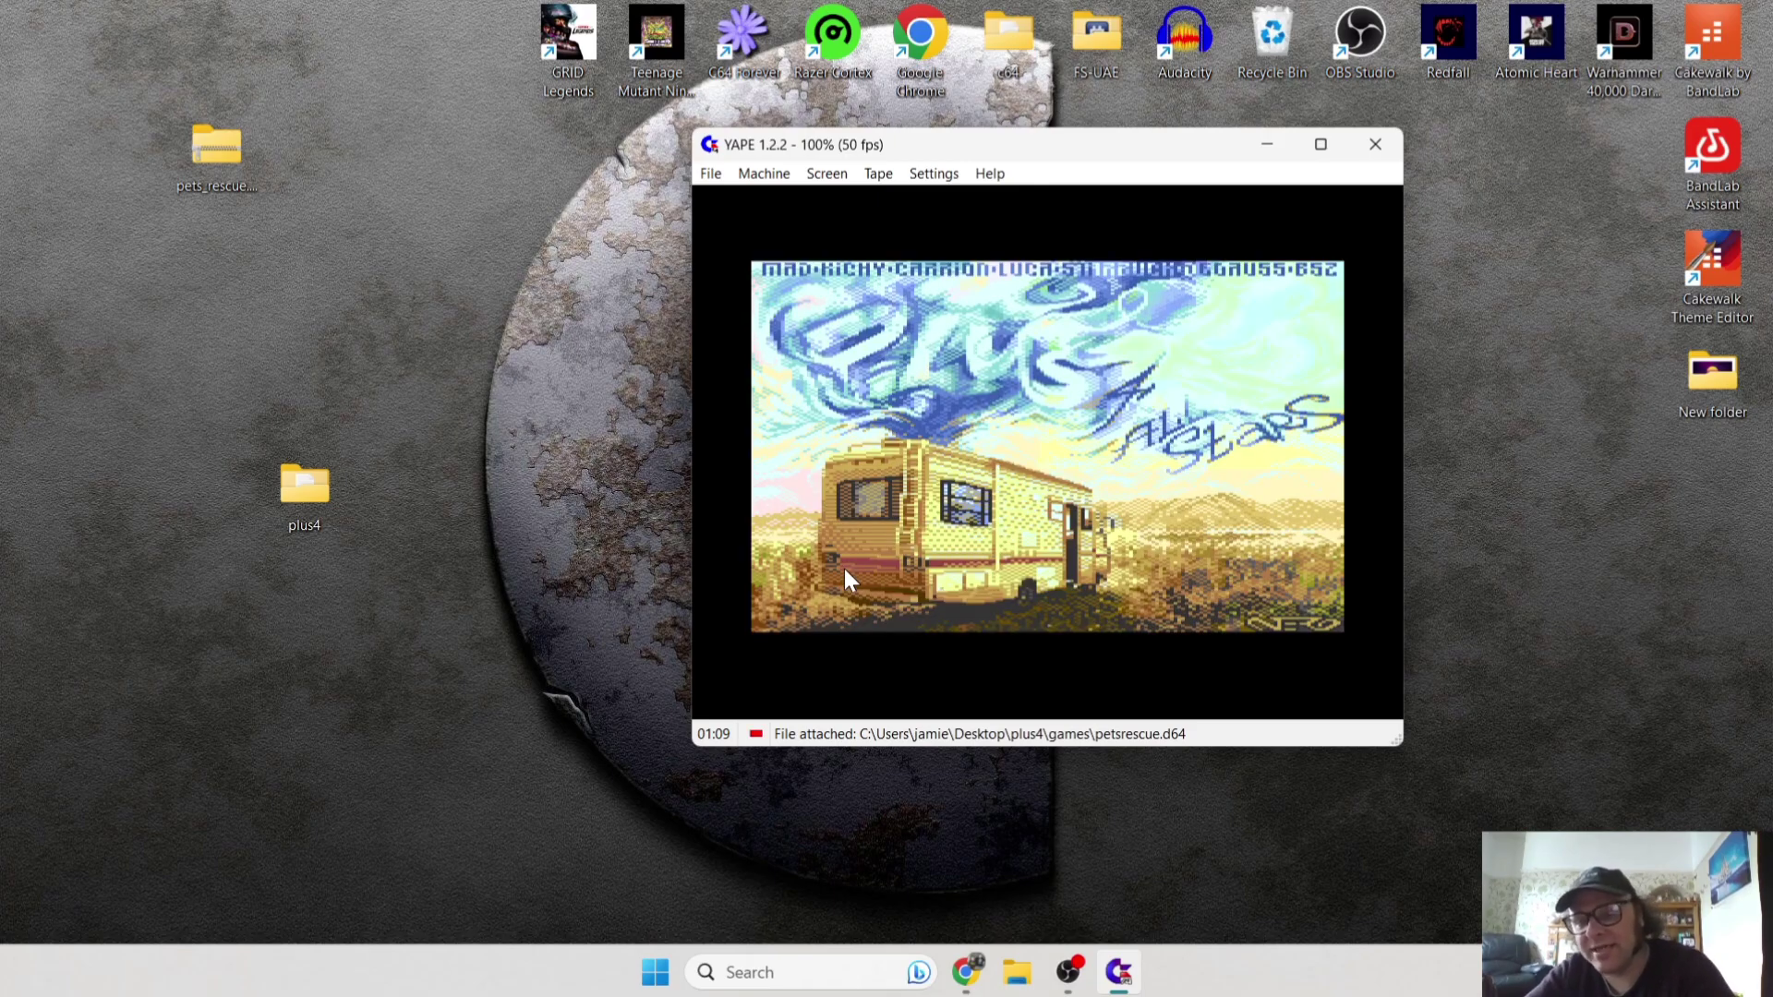
Save the current state as quicksnapshot SNAPSHOT.FRE via File > Emulator snapshot
click(708, 175)
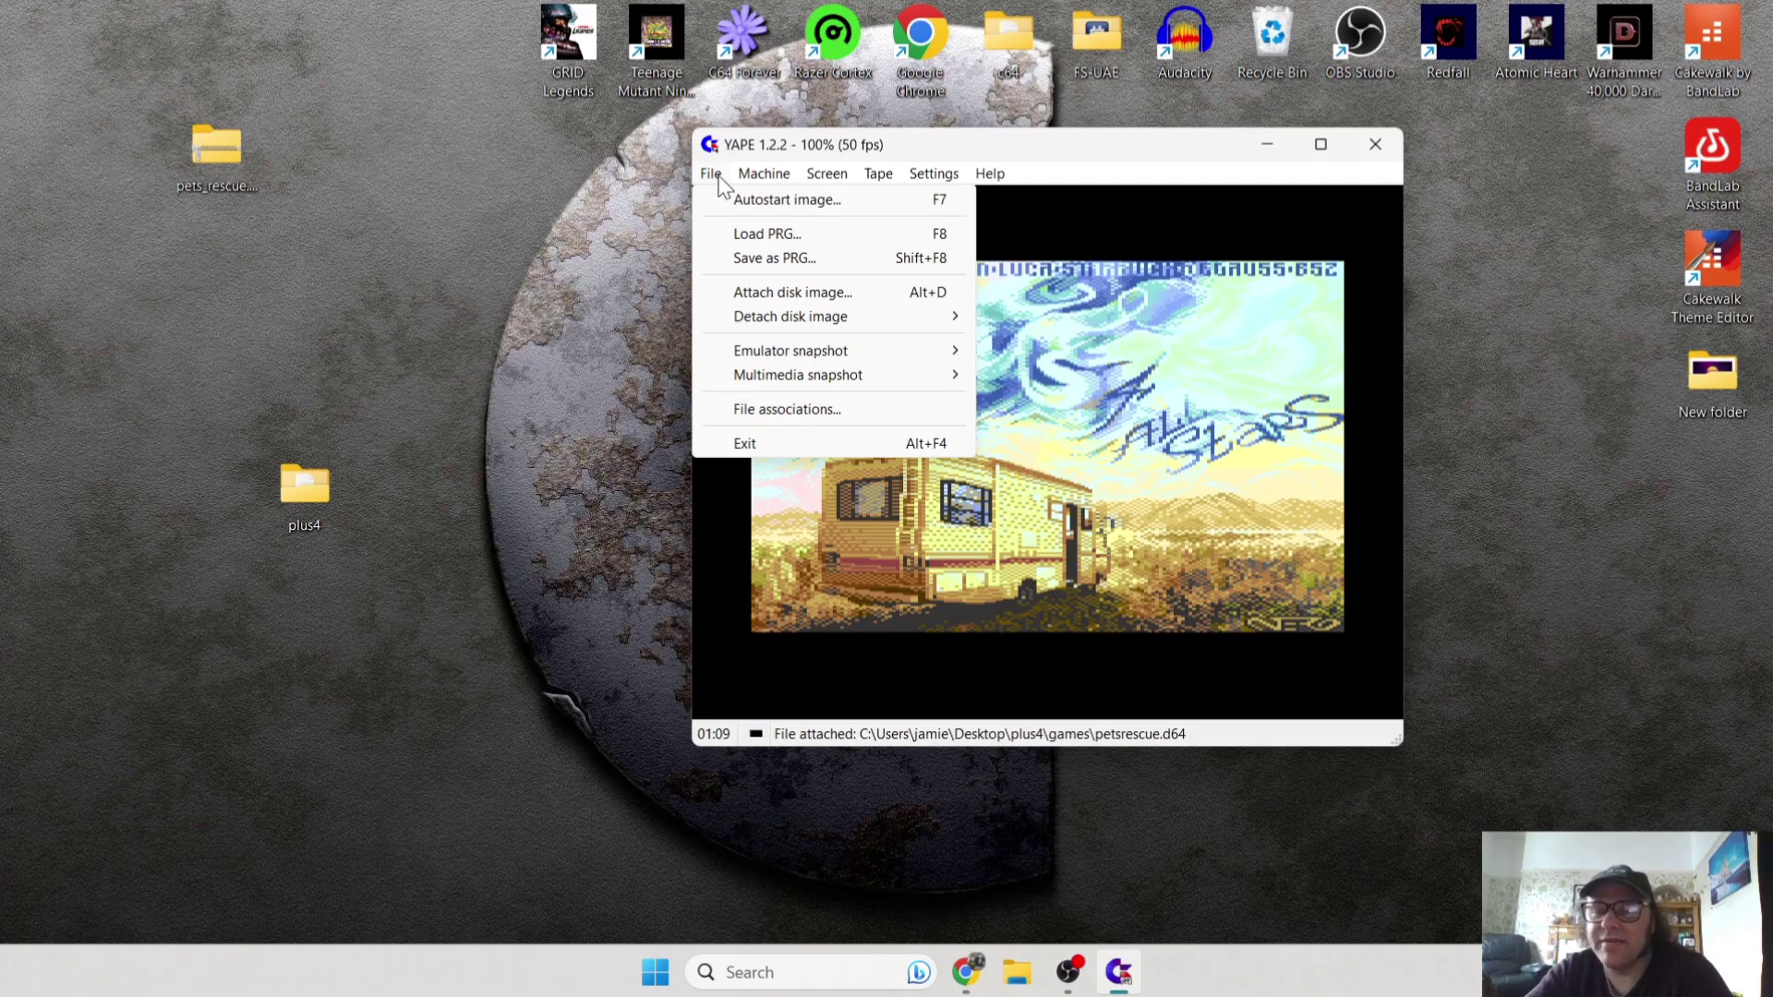
mouse_move(824, 355)
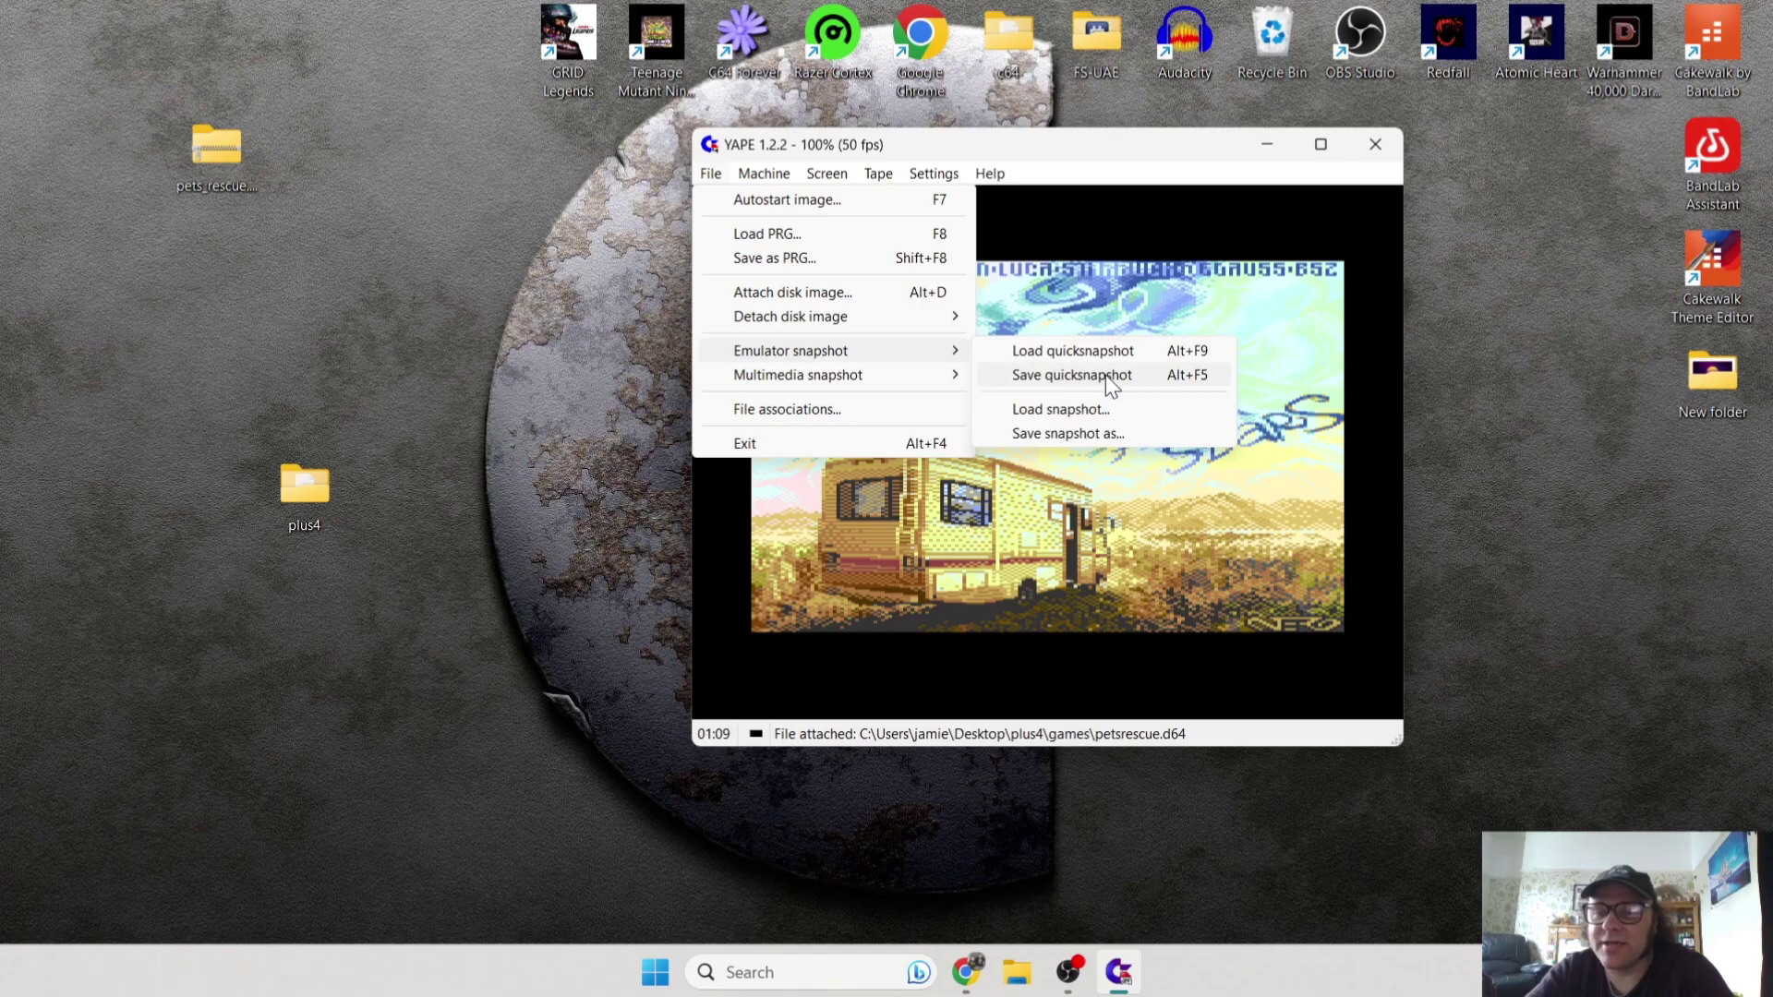
click(1071, 375)
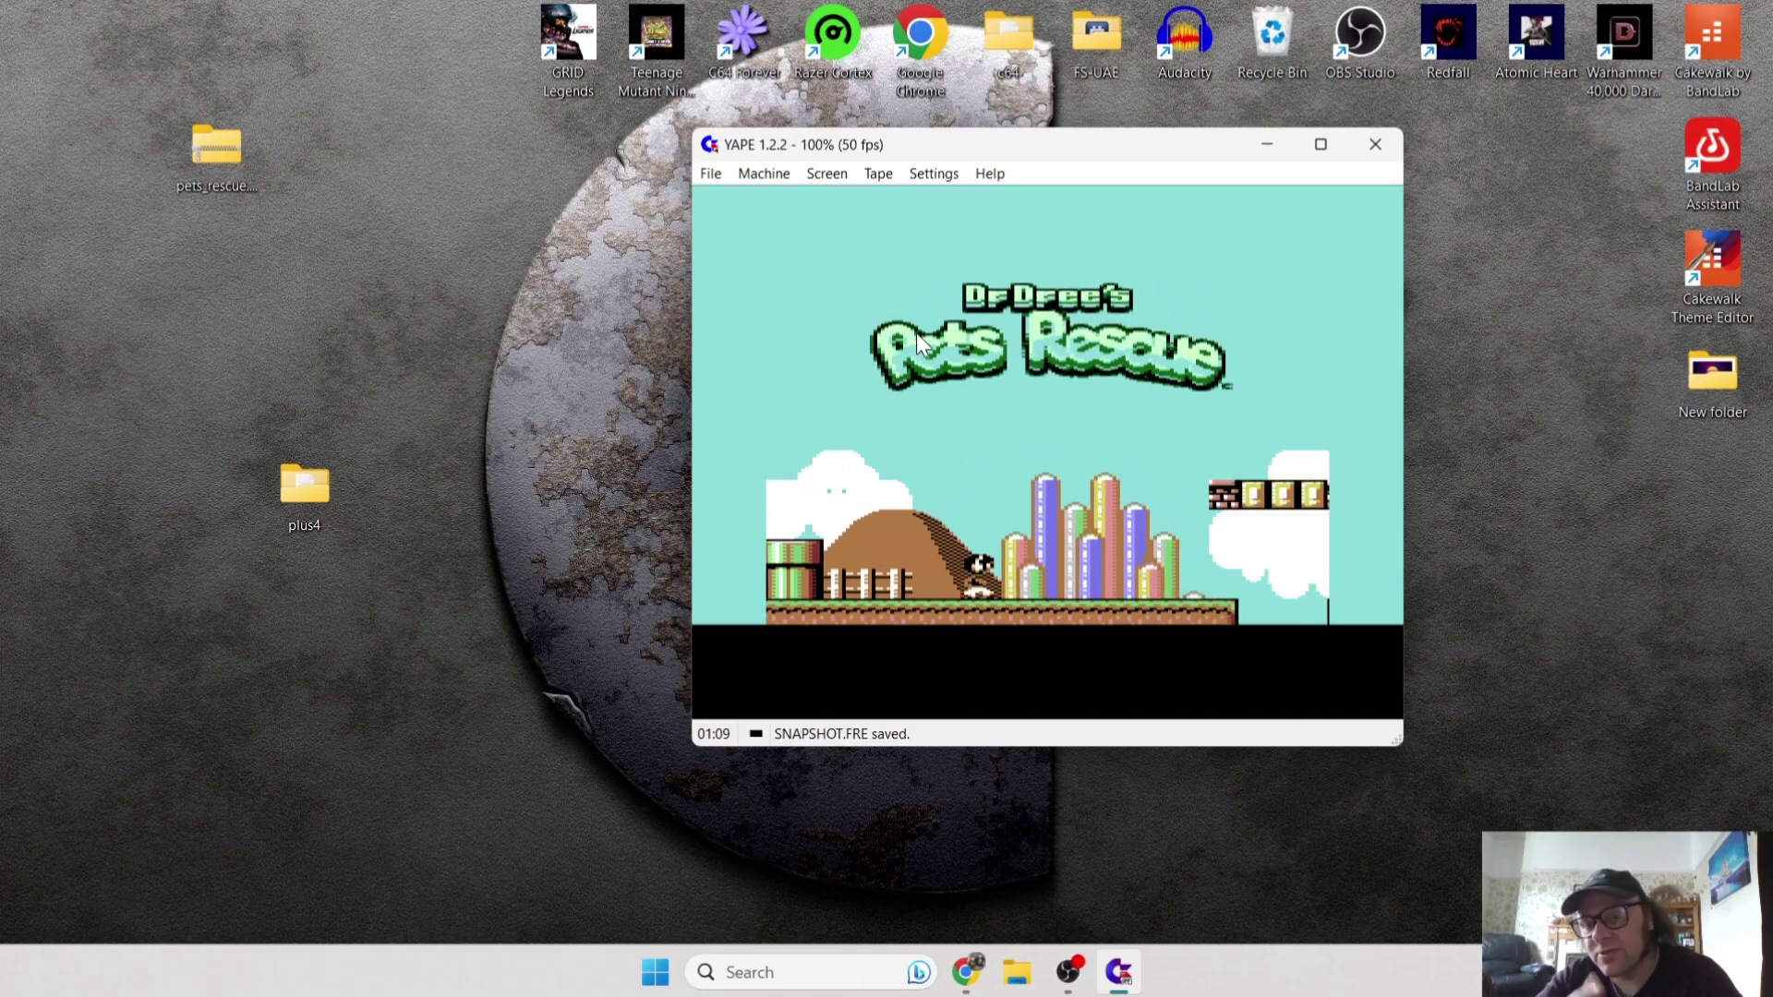
Load the quicksnapshot back to restore the Pets Rescue intro picture
click(711, 174)
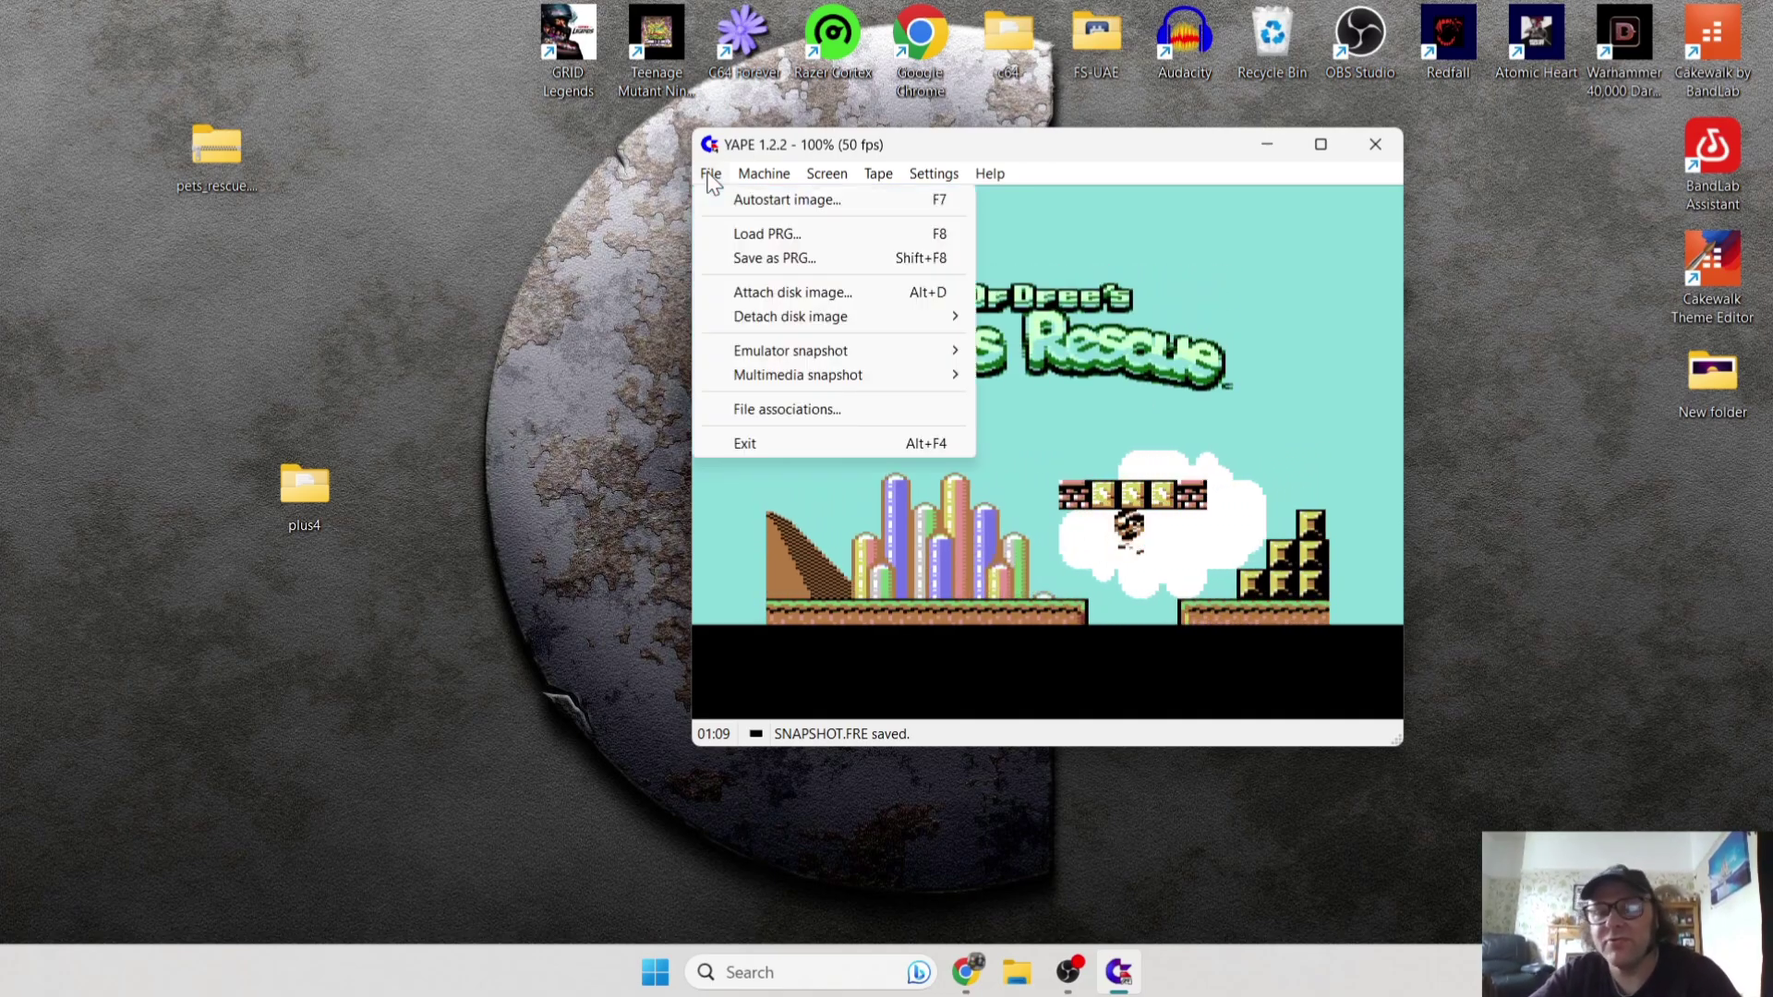
mouse_move(840, 351)
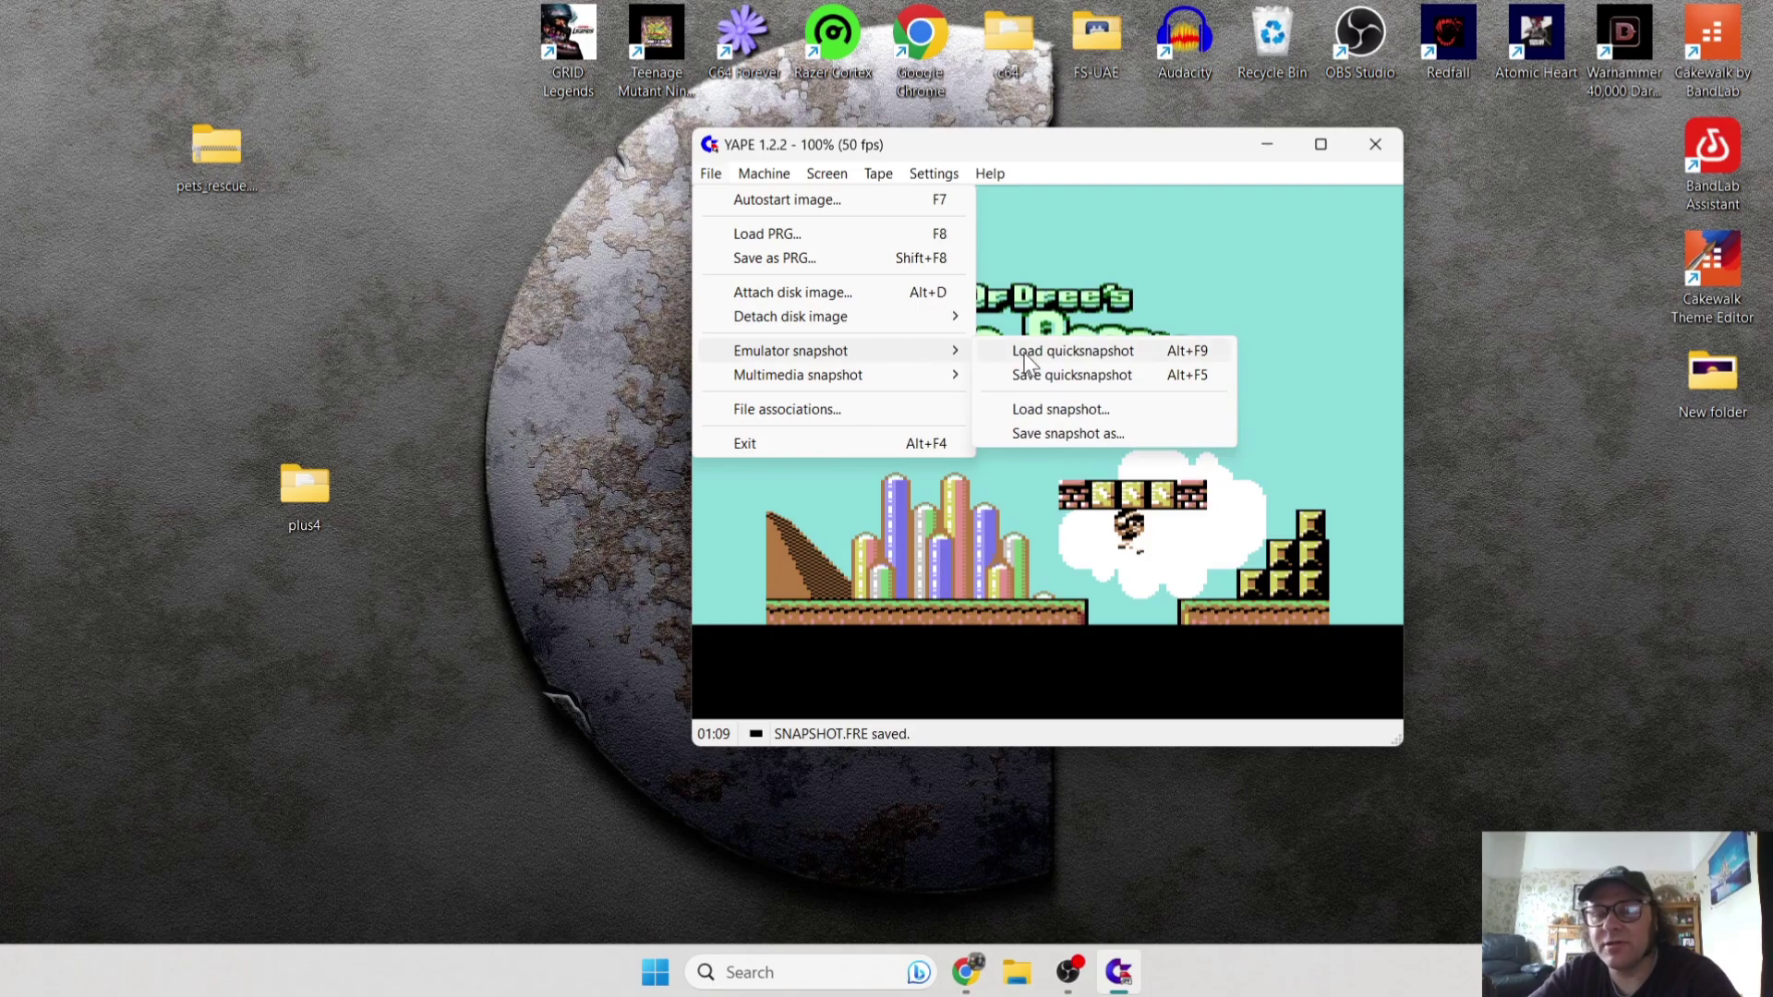
click(1071, 351)
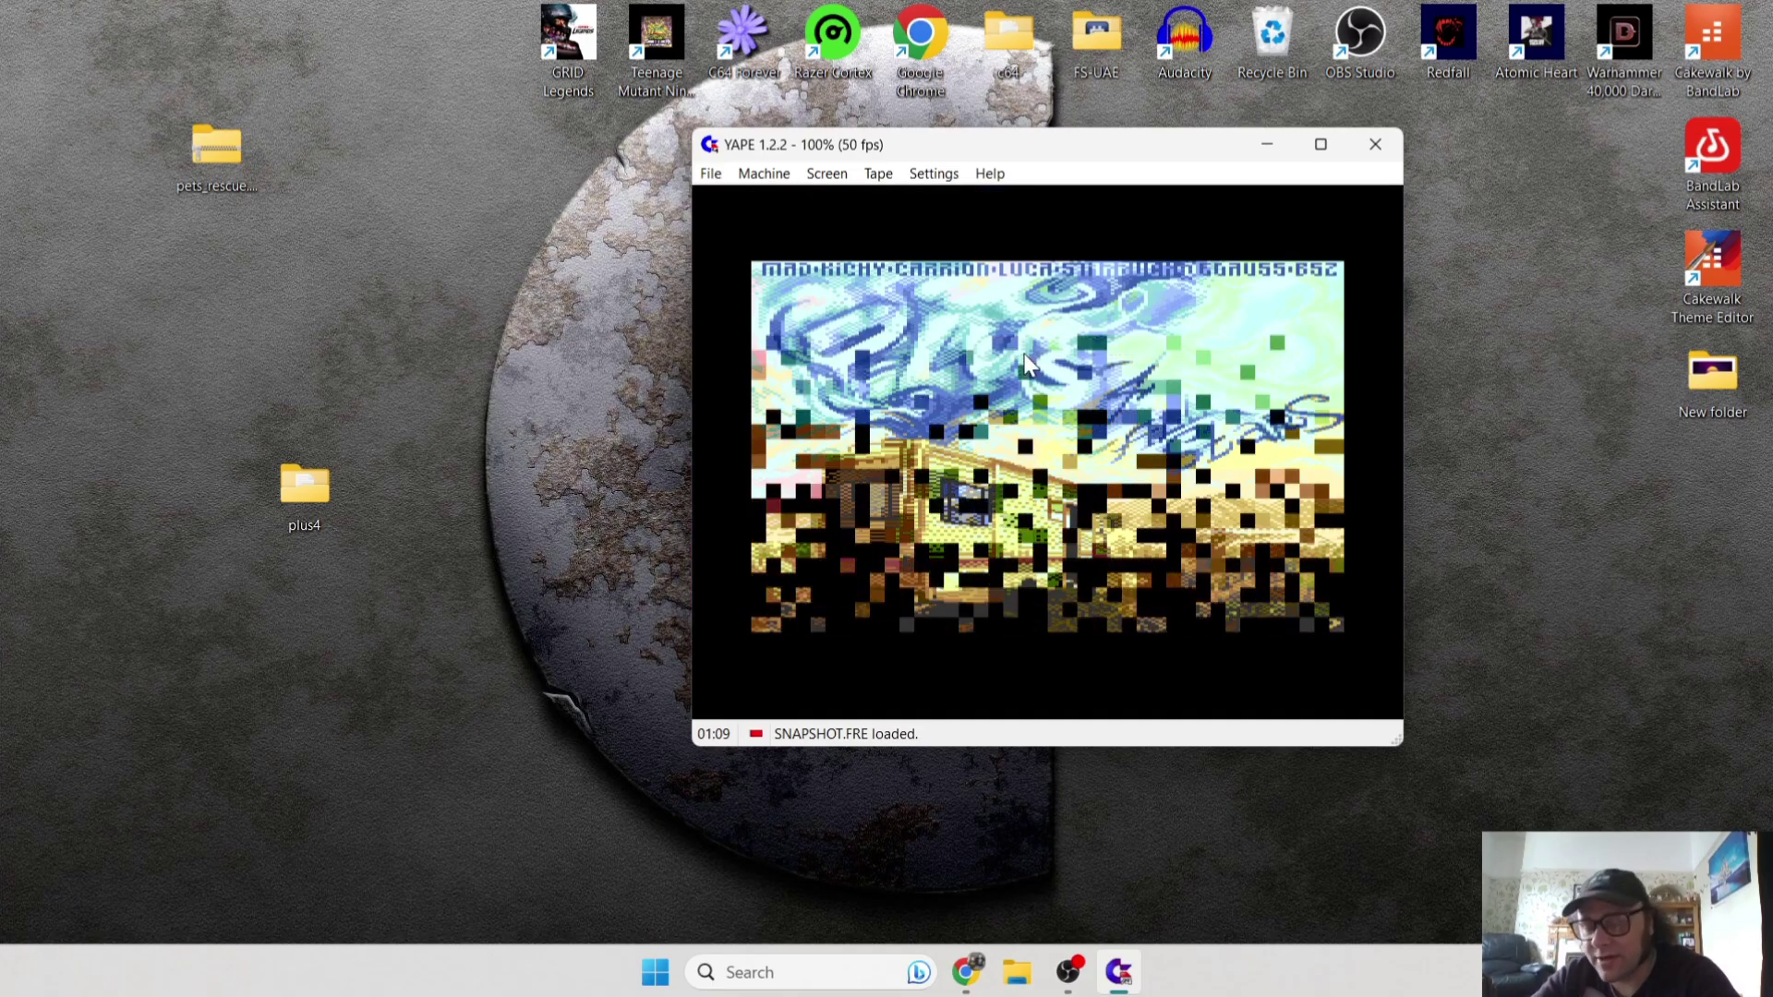